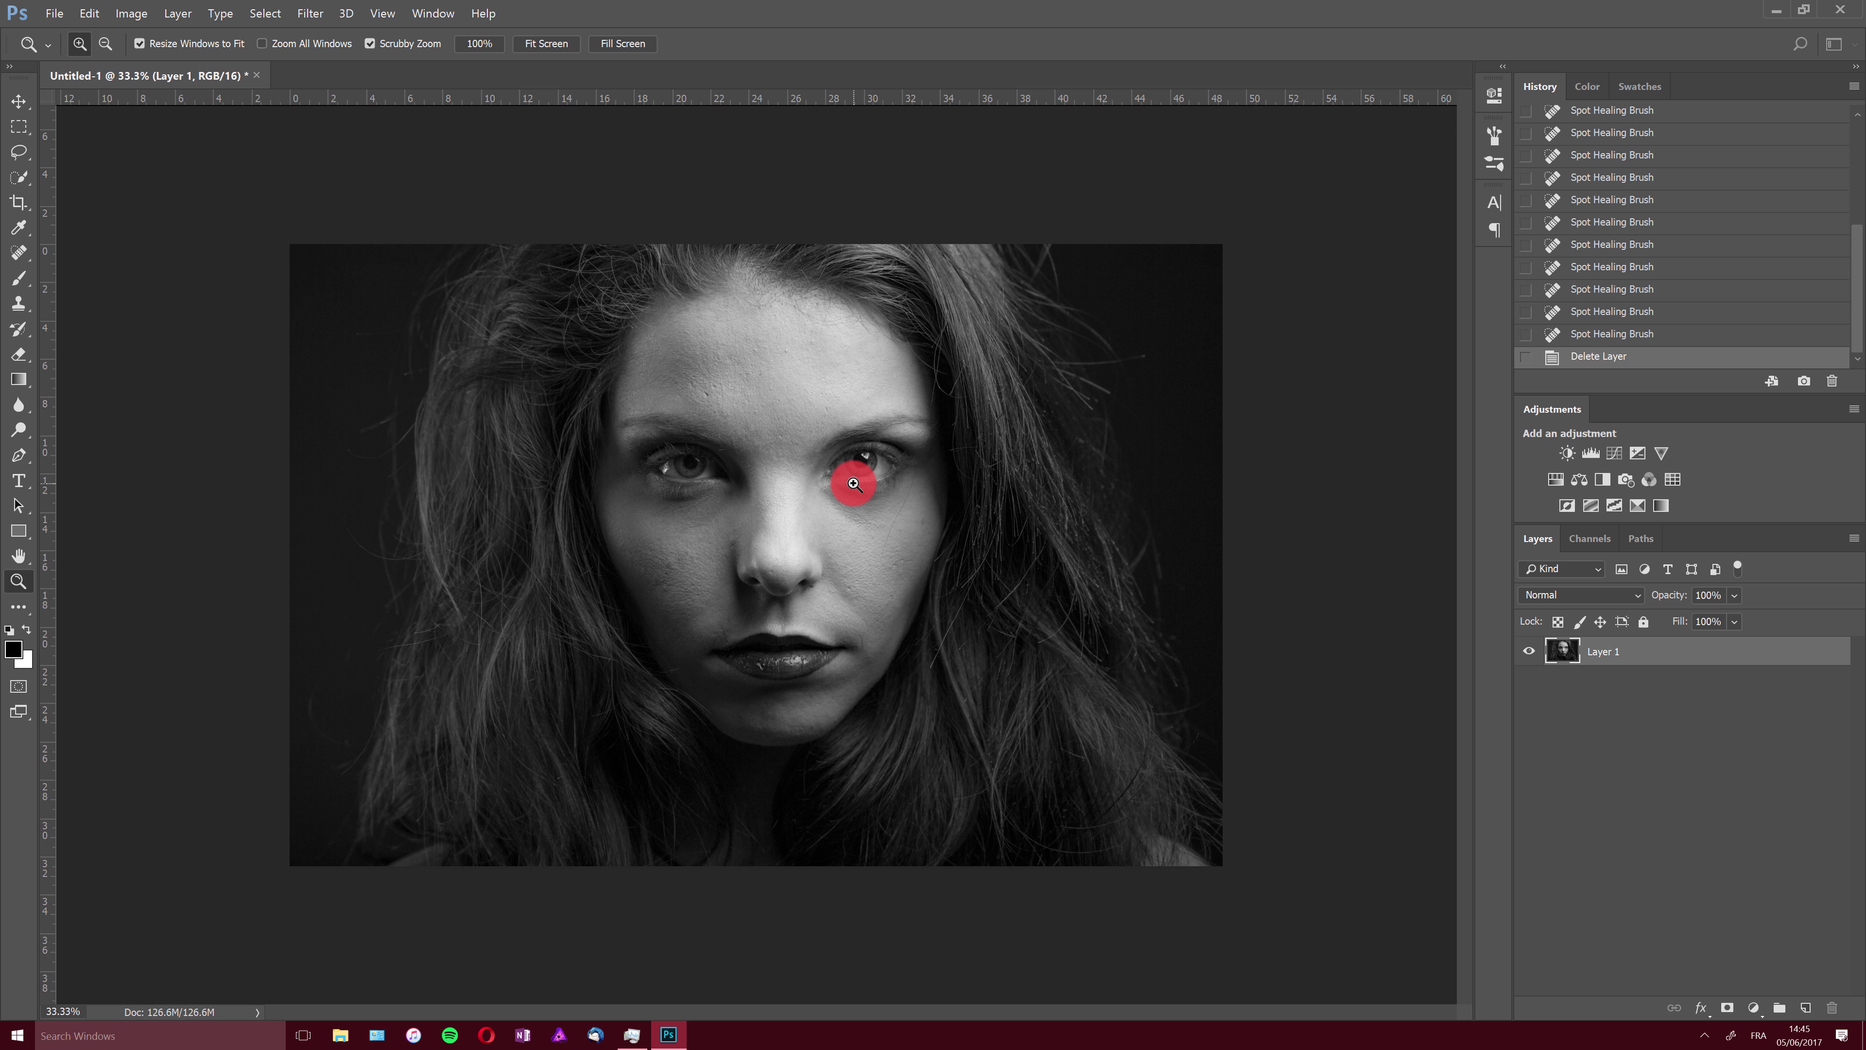
Step: Examine the portrait's skin at 100% zoom from the forehead down to the mouth for blemishes and stray hairs
left_click(716, 541)
left_click(814, 484)
left_click(852, 453)
left_click(1031, 446)
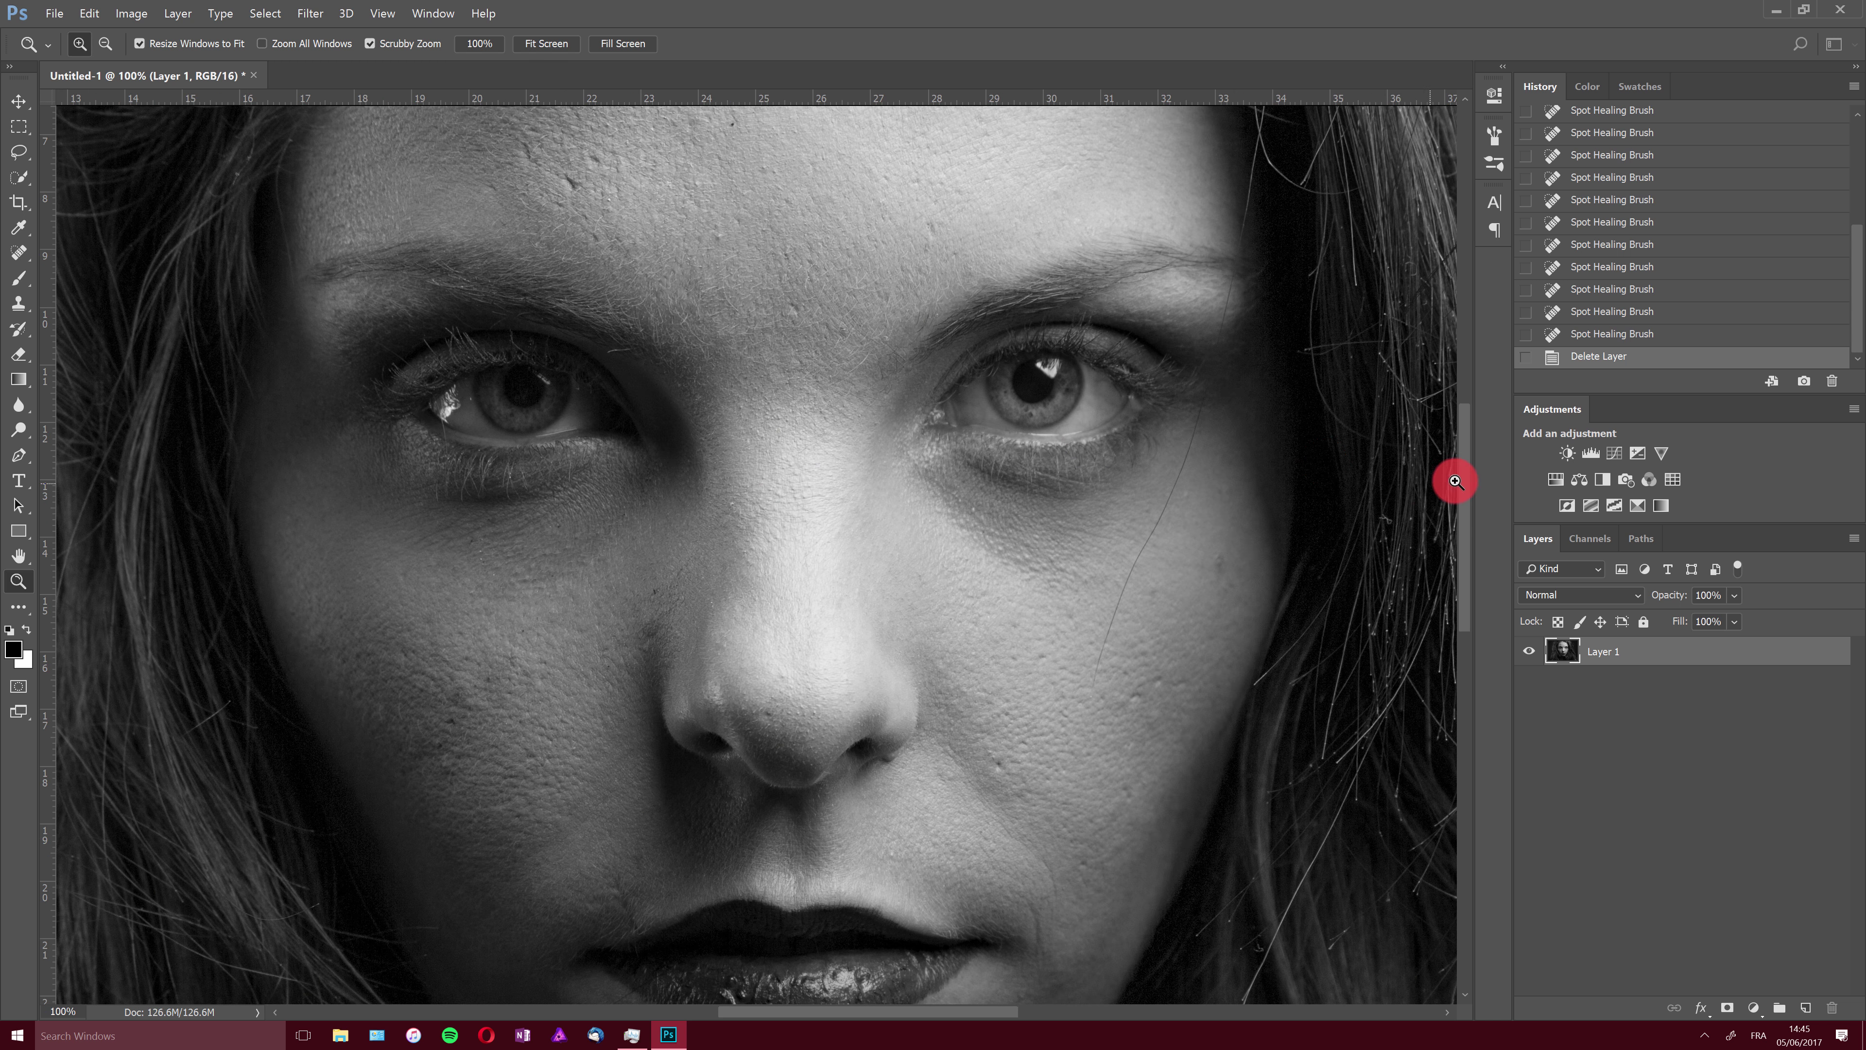
left_click_drag(1467, 464, 1441, 413)
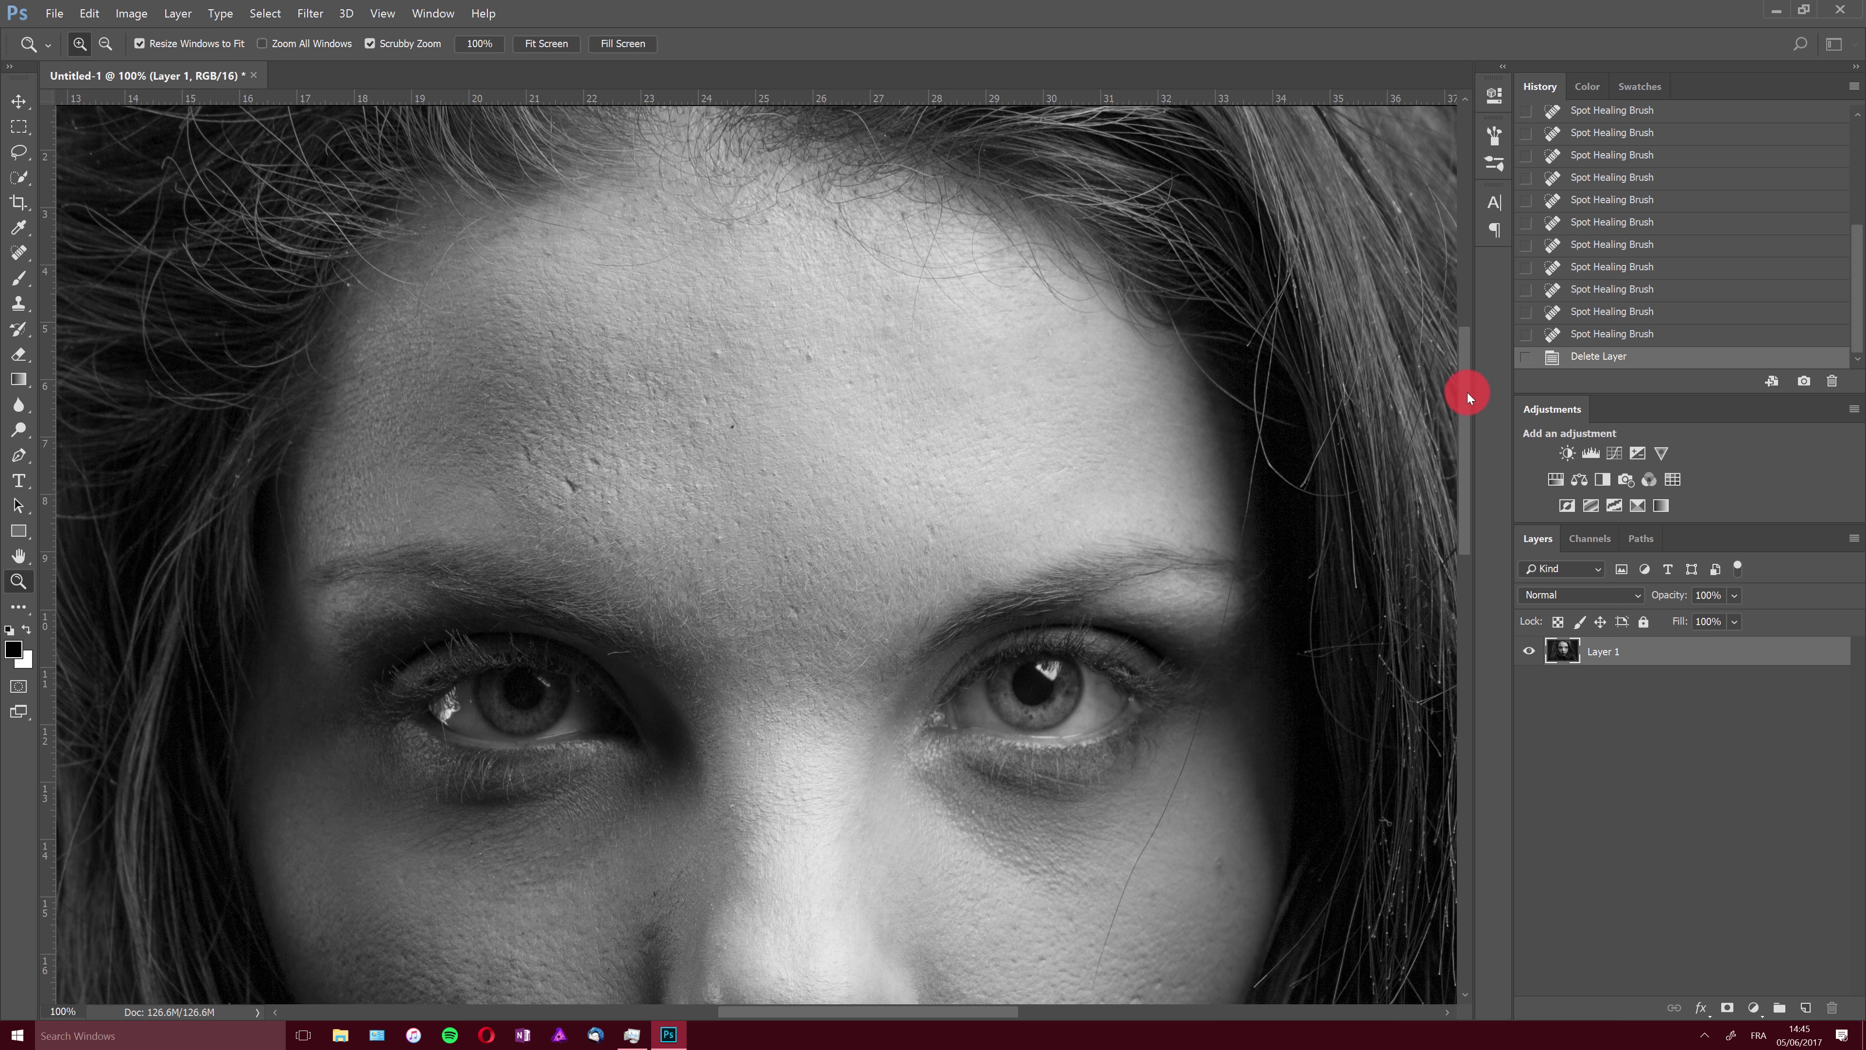
mouse_move(1468, 395)
left_mouse_down()
mouse_move(1460, 373)
mouse_move(1454, 508)
mouse_move(1453, 400)
left_mouse_up()
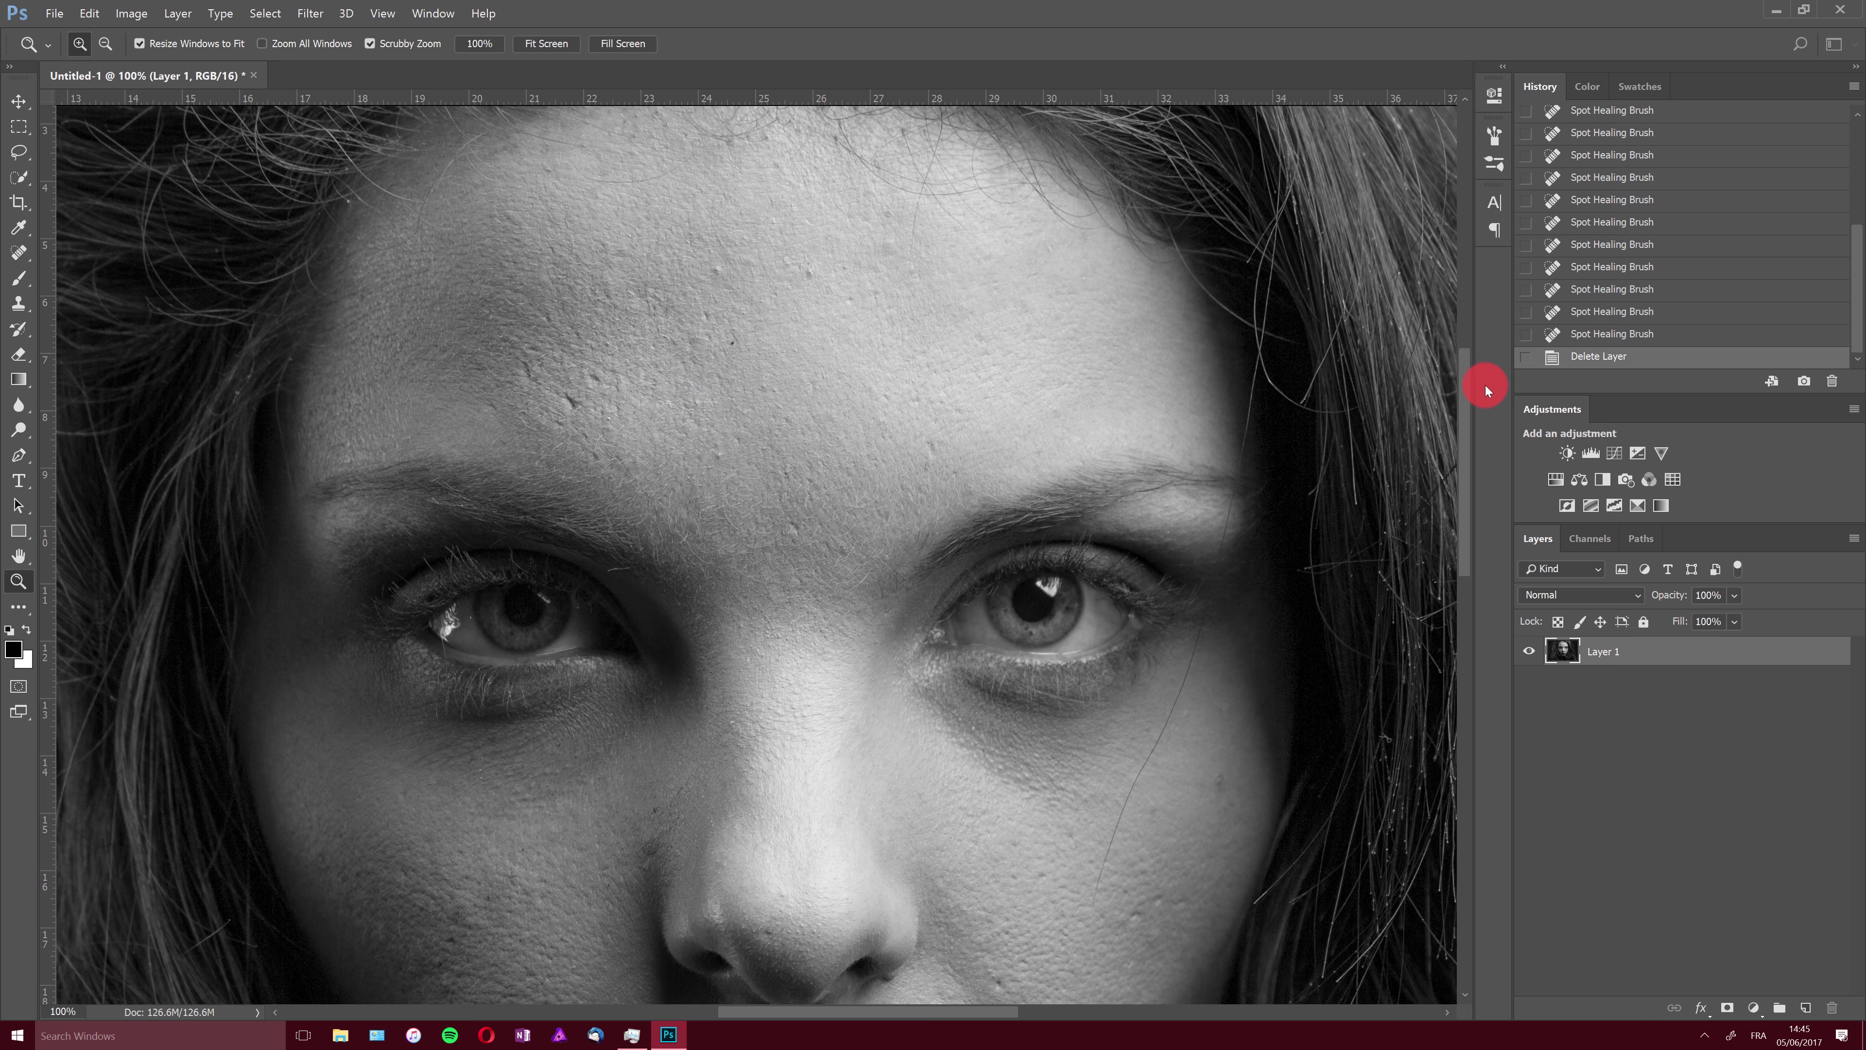
left_click_drag(1464, 384, 1457, 491)
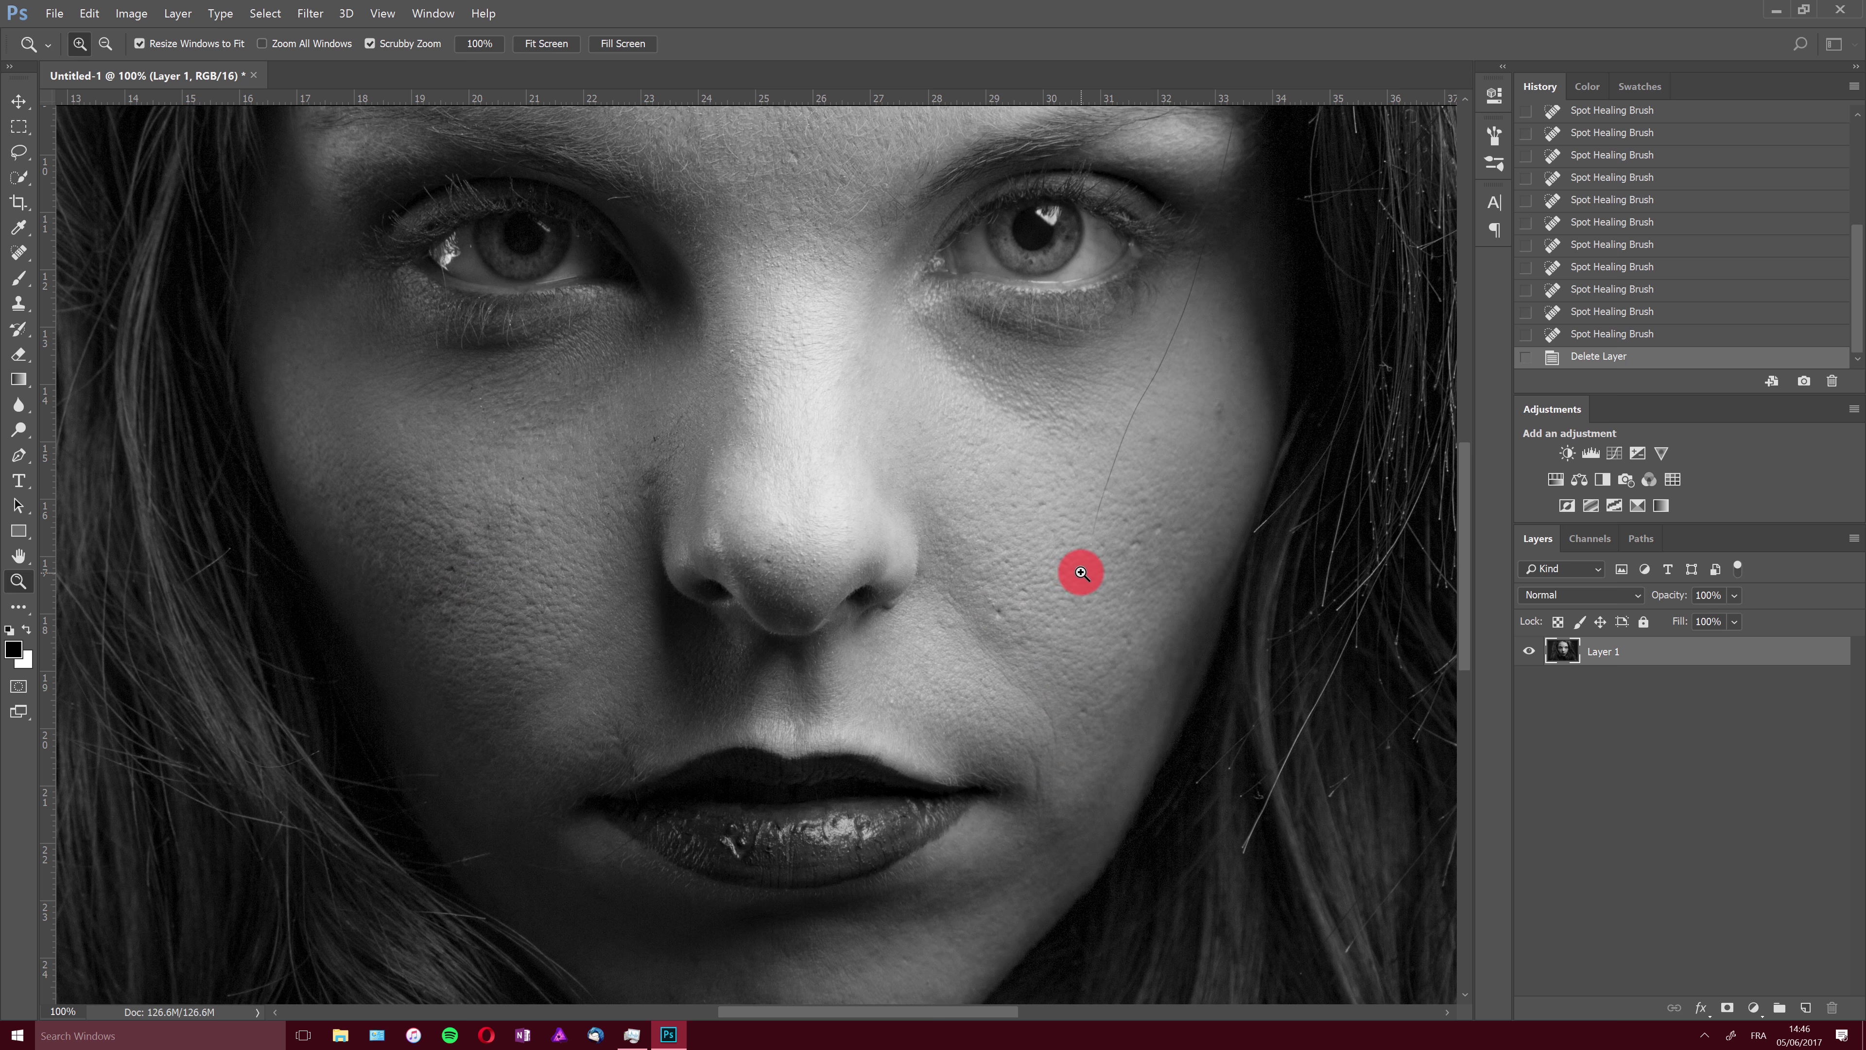
left_click_drag(1464, 473, 1469, 395)
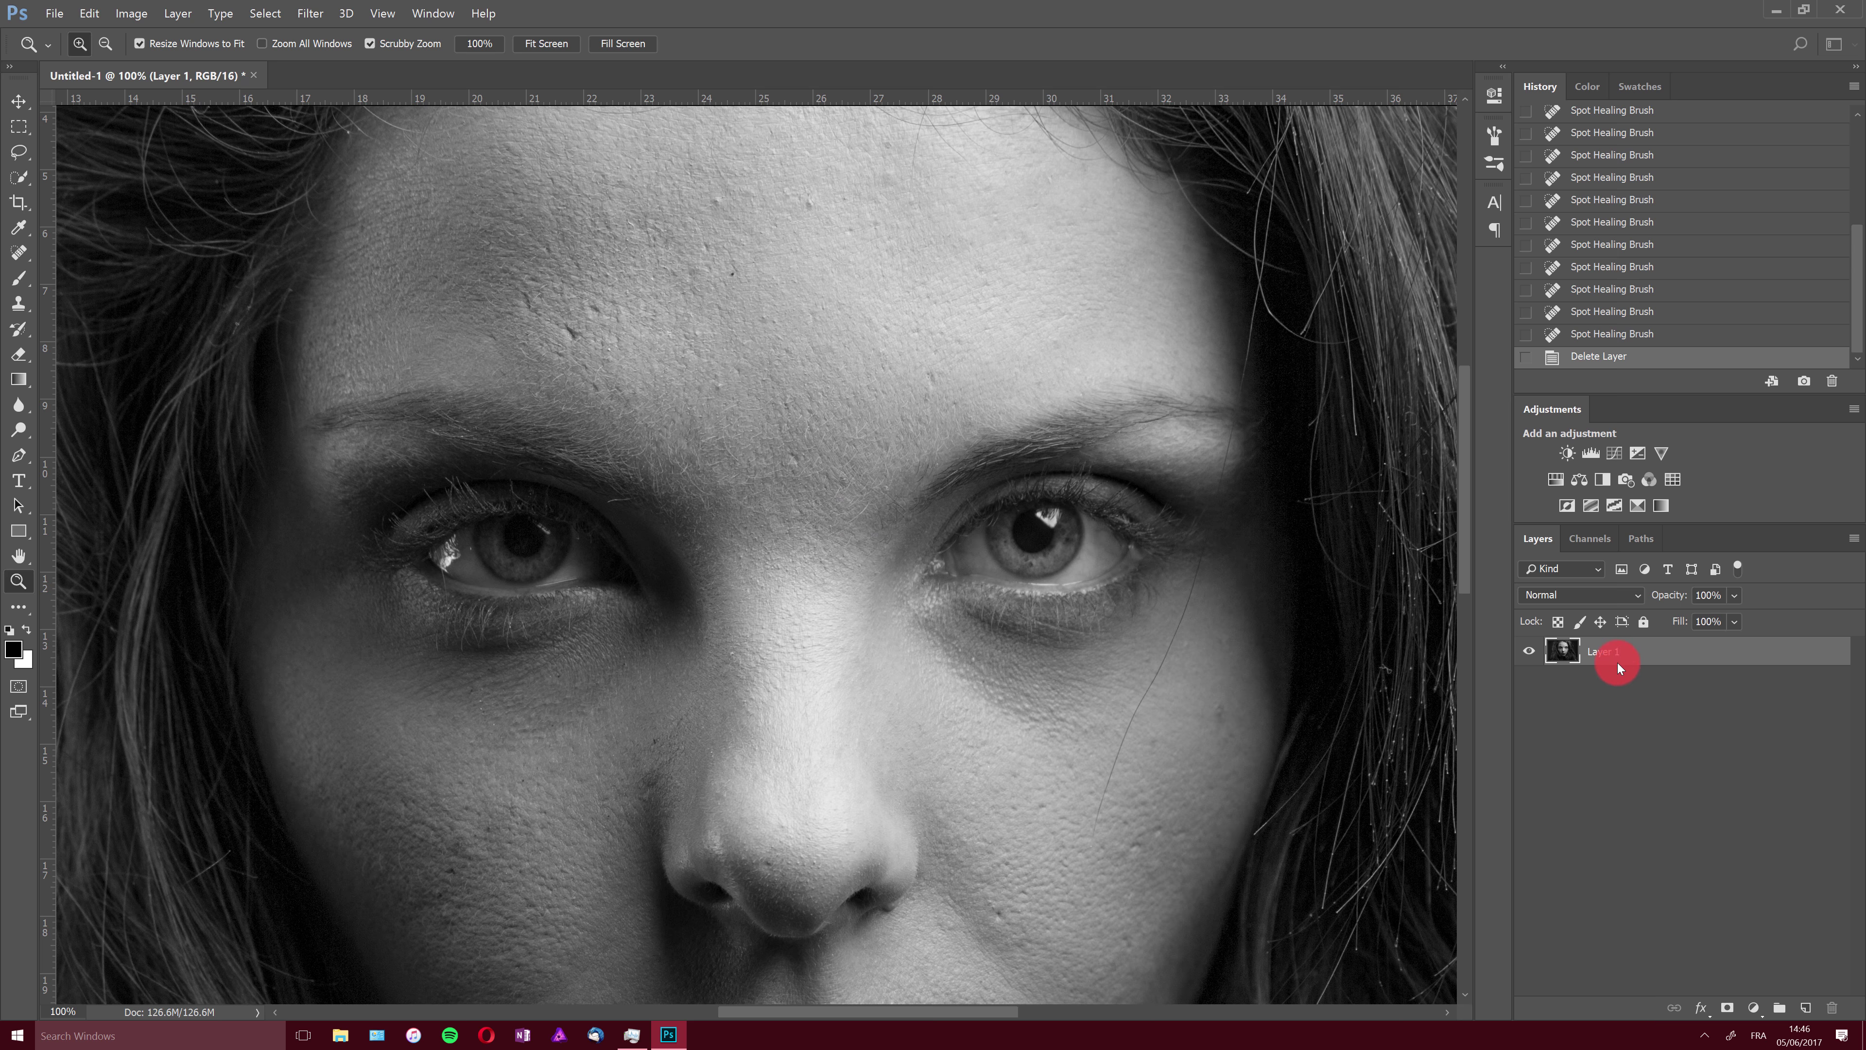
Step: Add a new empty layer above the portrait and choose the Spot Healing Brush Tool for retouching the forehead
left_click(1803, 1009)
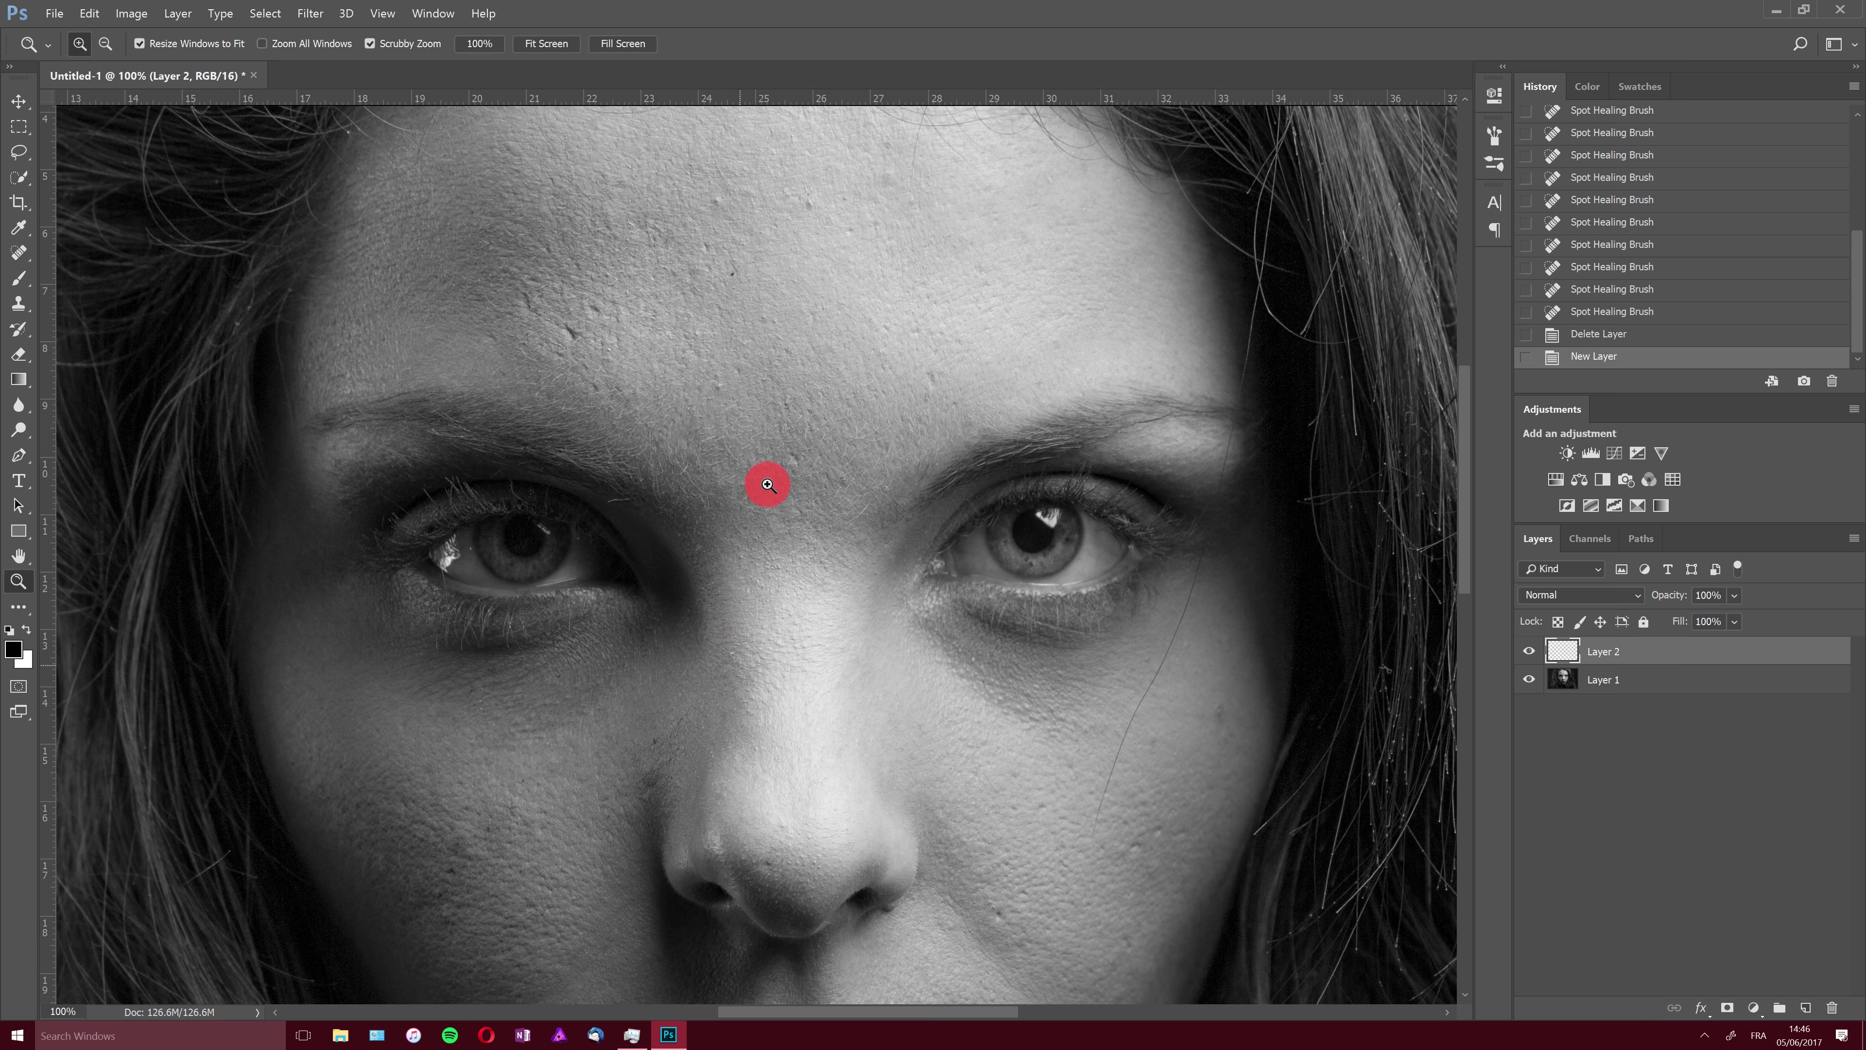
left_click_drag(649, 250, 177, 333)
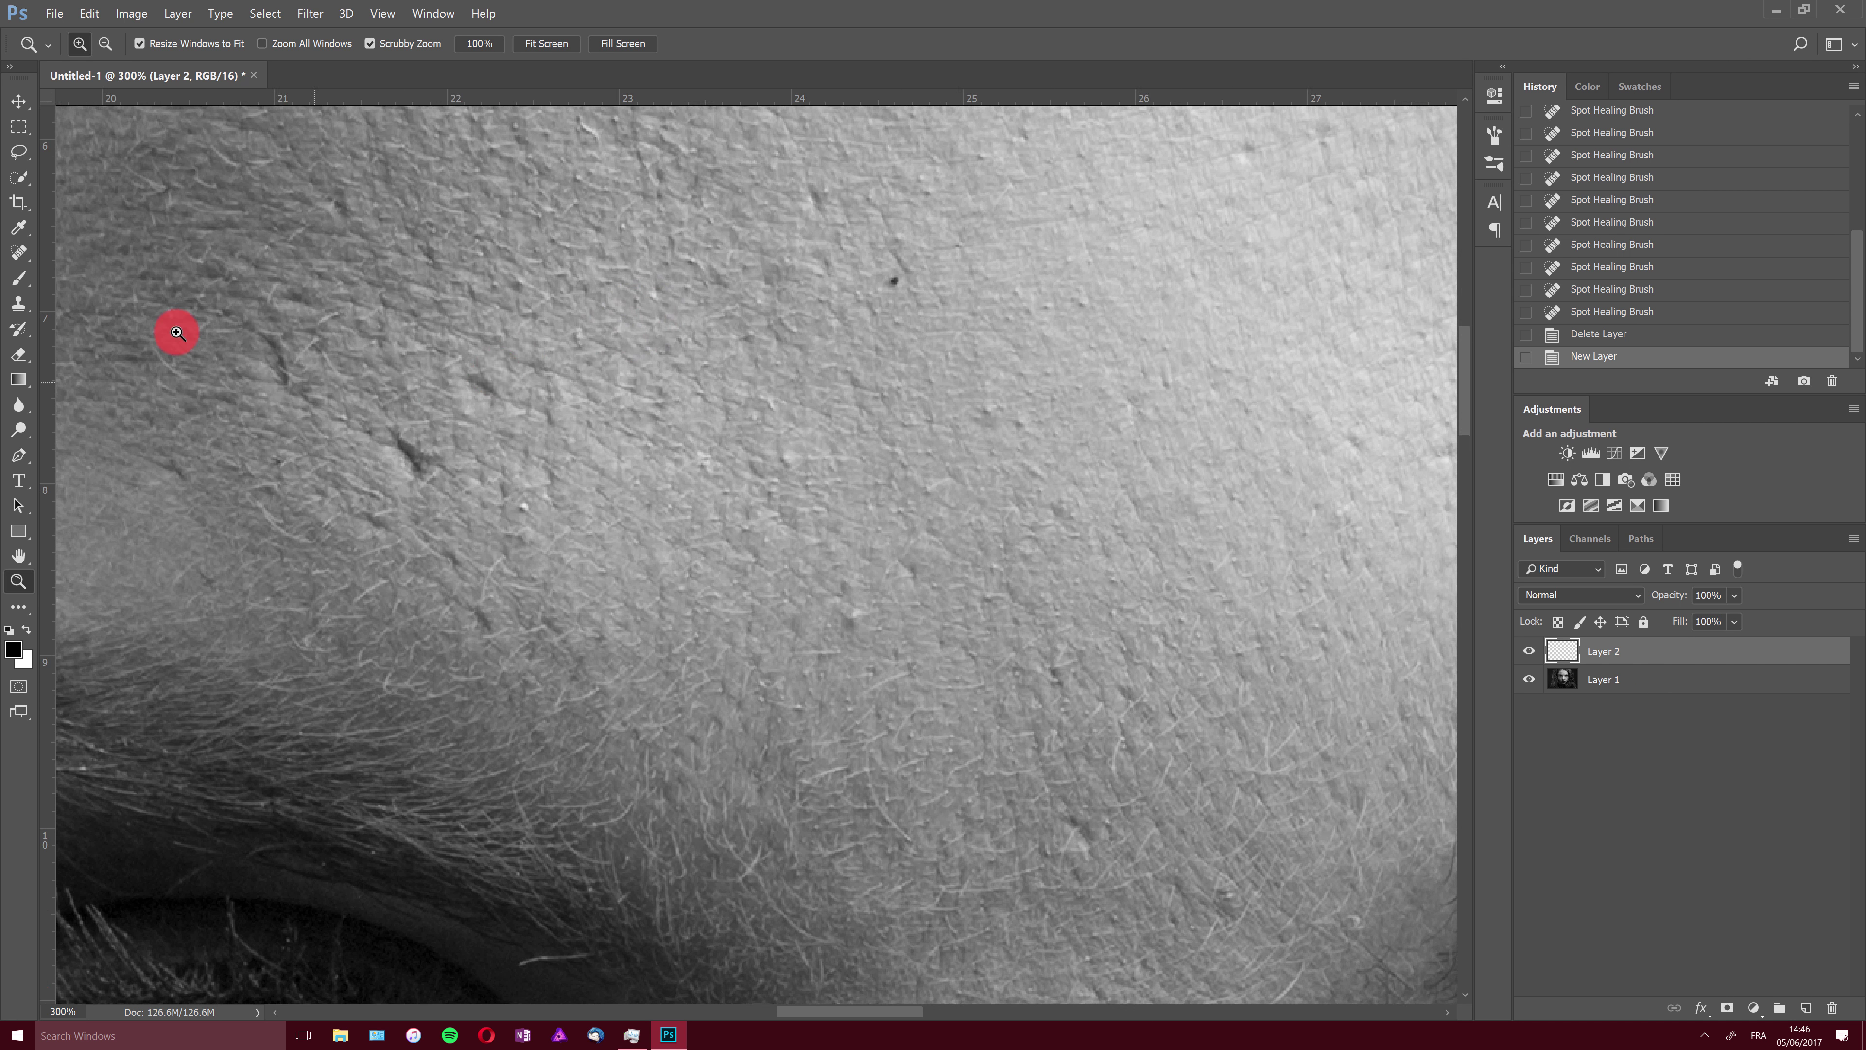
left_click(21, 255)
left_click_drag(27, 258, 126, 263)
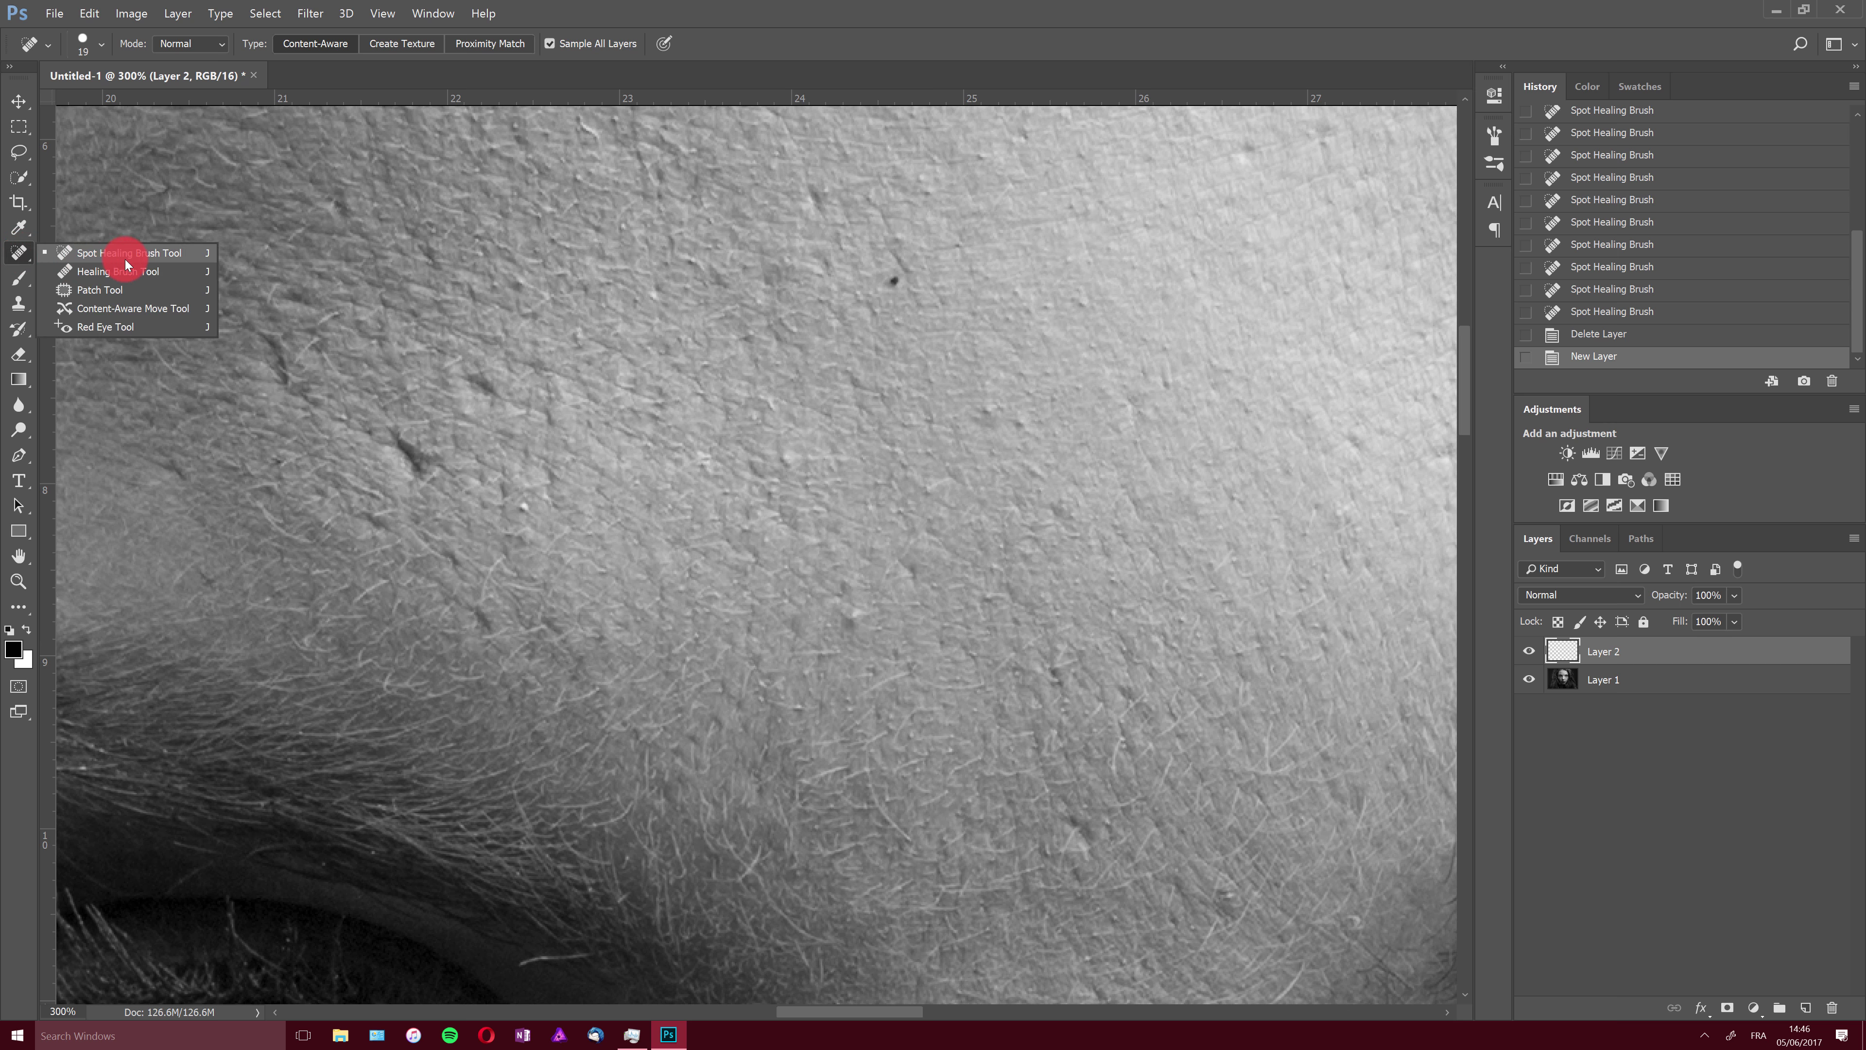
mouse_move(126, 263)
left_mouse_down()
mouse_move(26, 252)
mouse_move(96, 270)
mouse_move(122, 305)
mouse_move(109, 255)
mouse_move(145, 261)
mouse_move(156, 301)
mouse_move(154, 258)
mouse_move(151, 324)
mouse_move(158, 258)
left_mouse_up()
mouse_move(158, 257)
left_mouse_down()
mouse_move(100, 264)
mouse_move(151, 259)
left_mouse_up()
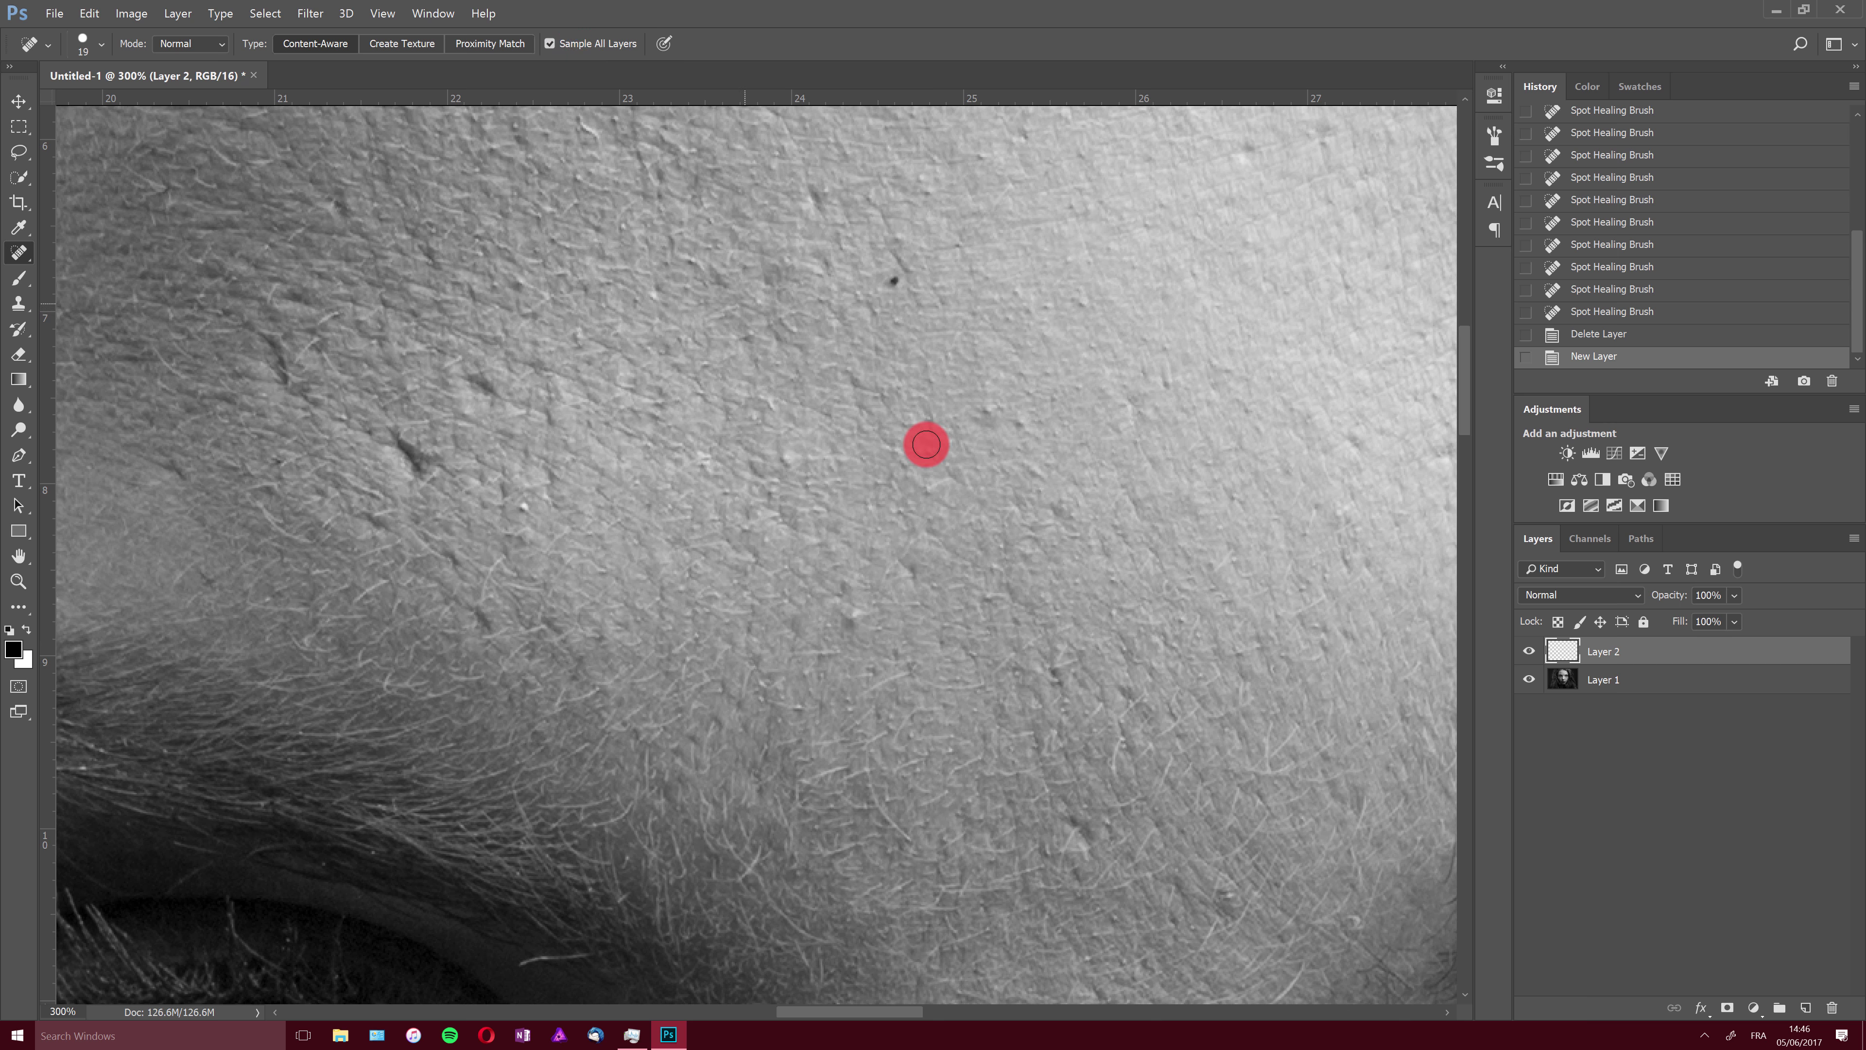
Step: Try to heal the dark forehead mark with Sample All Layers off, and turn the option back on
left_click(549, 44)
mouse_move(371, 426)
left_mouse_down()
mouse_move(387, 459)
mouse_move(459, 470)
left_mouse_up()
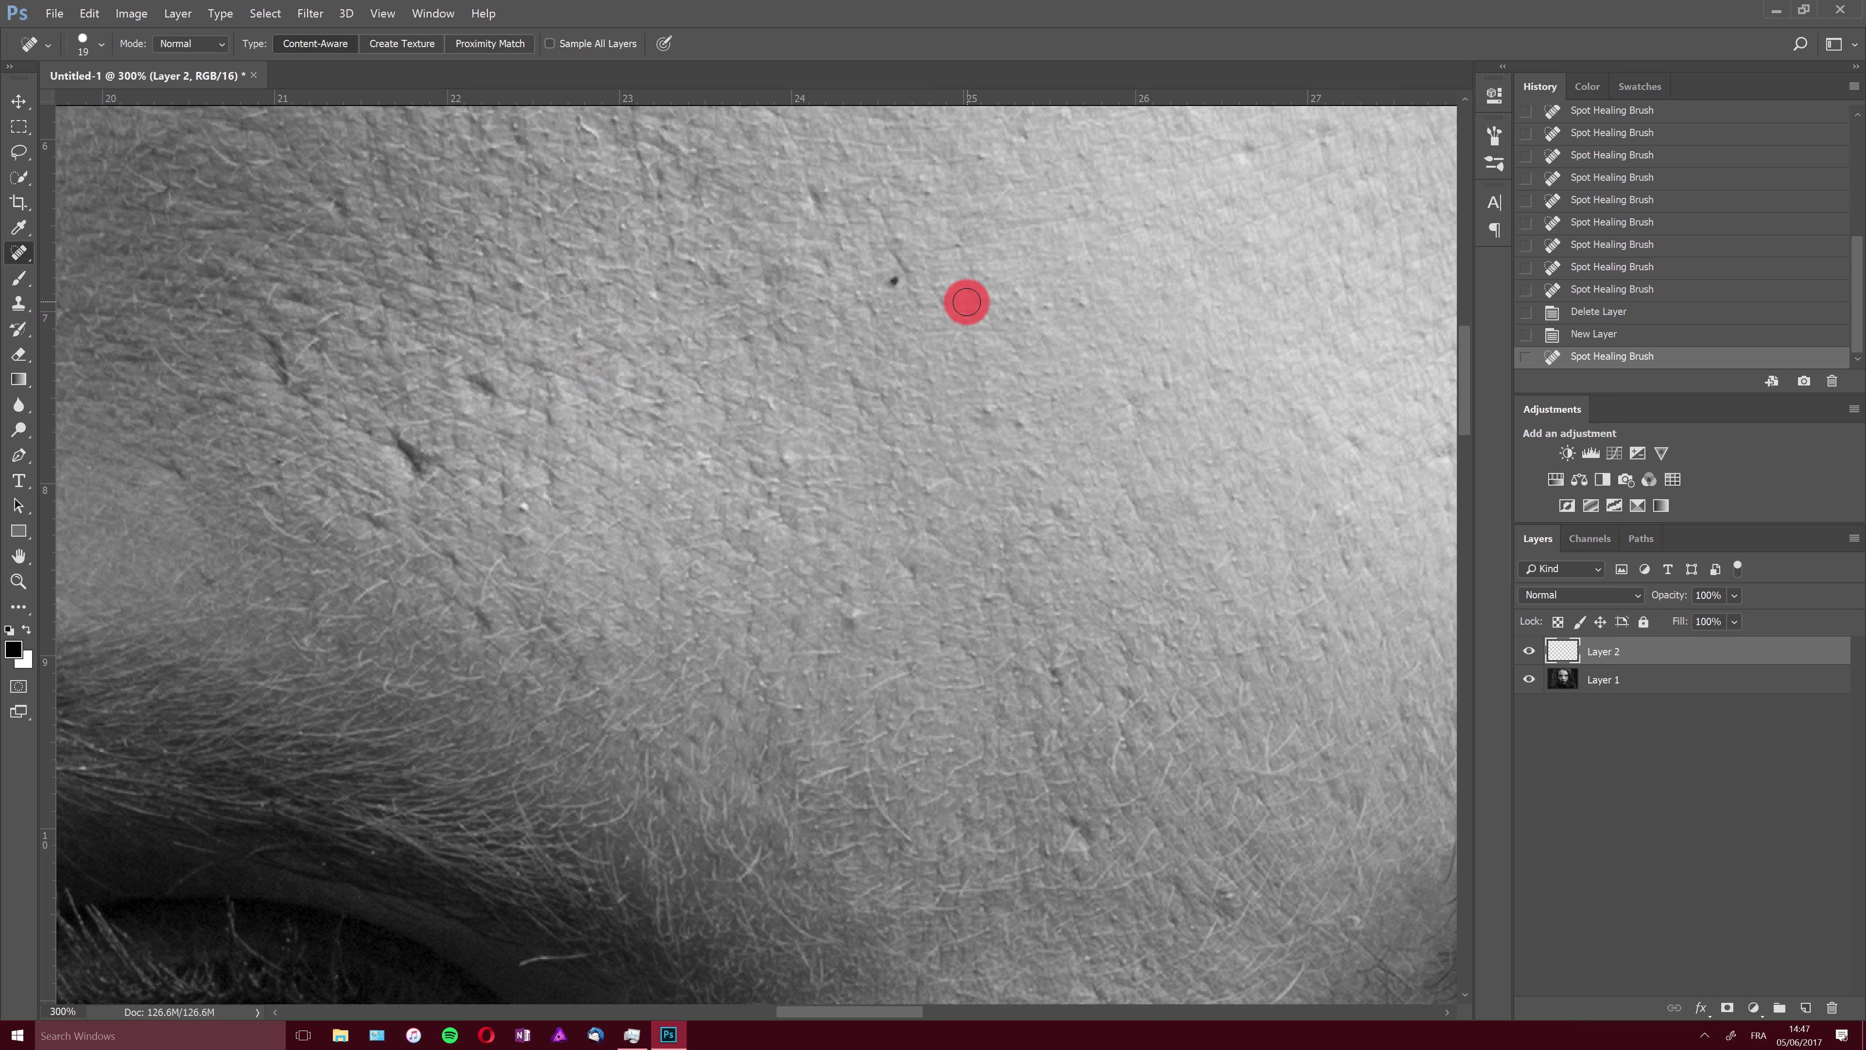
left_click(550, 44)
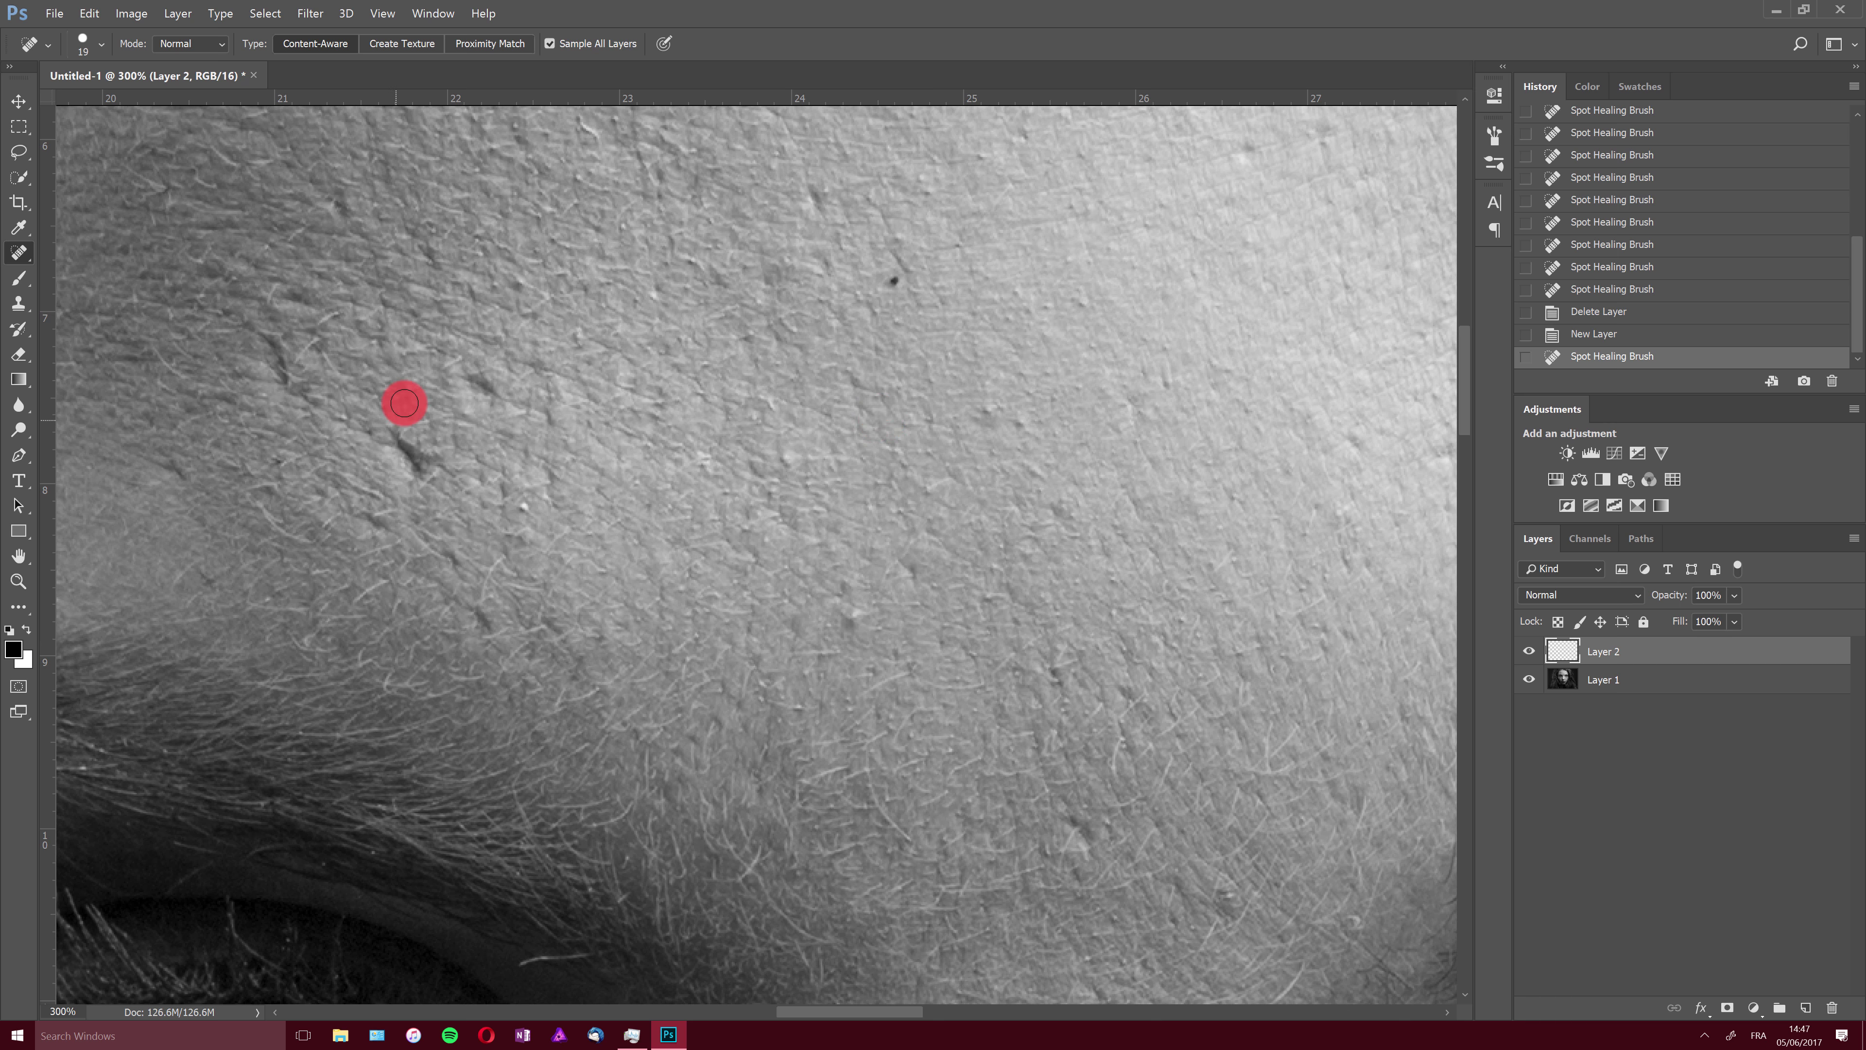
Step: Heal the dark mark above the eyebrow and the surrounding forehead blemishes on Layer 2 with the Spot Healing Brush
mouse_move(406, 440)
left_mouse_down()
mouse_move(429, 475)
mouse_move(409, 467)
left_mouse_up()
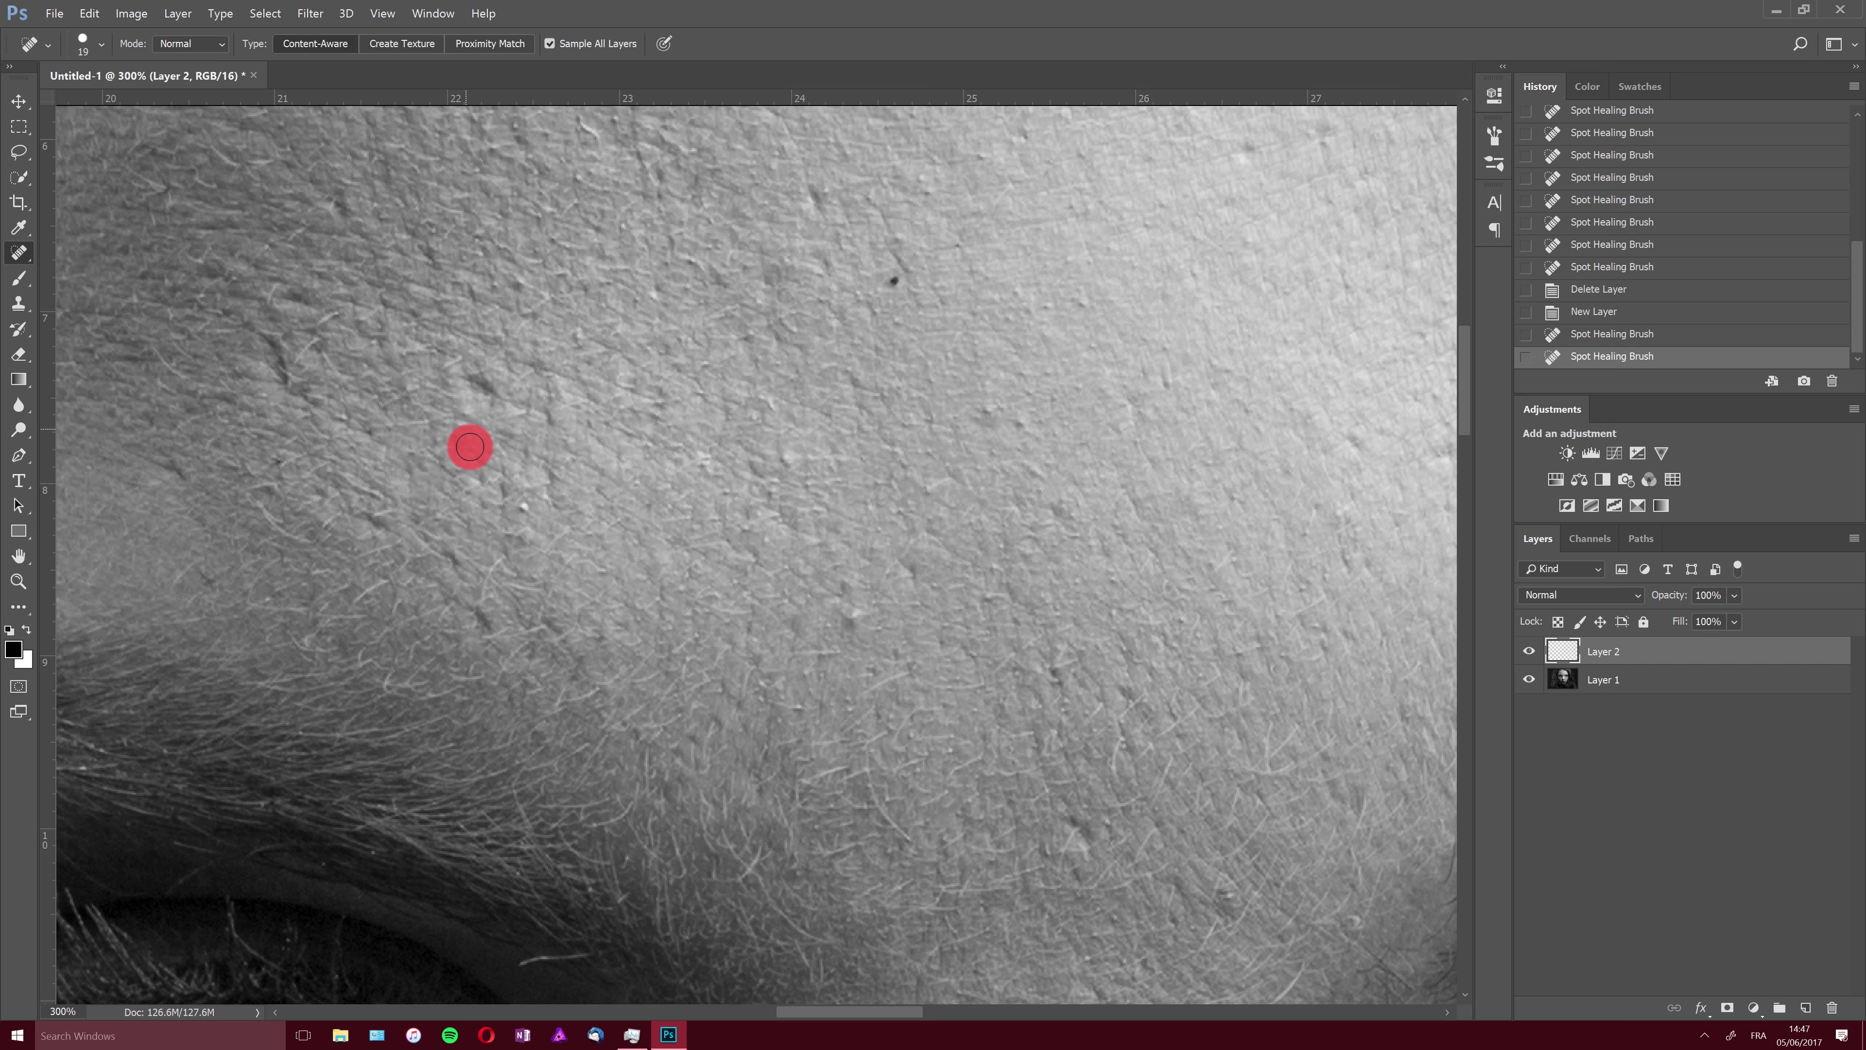
left_click(481, 394)
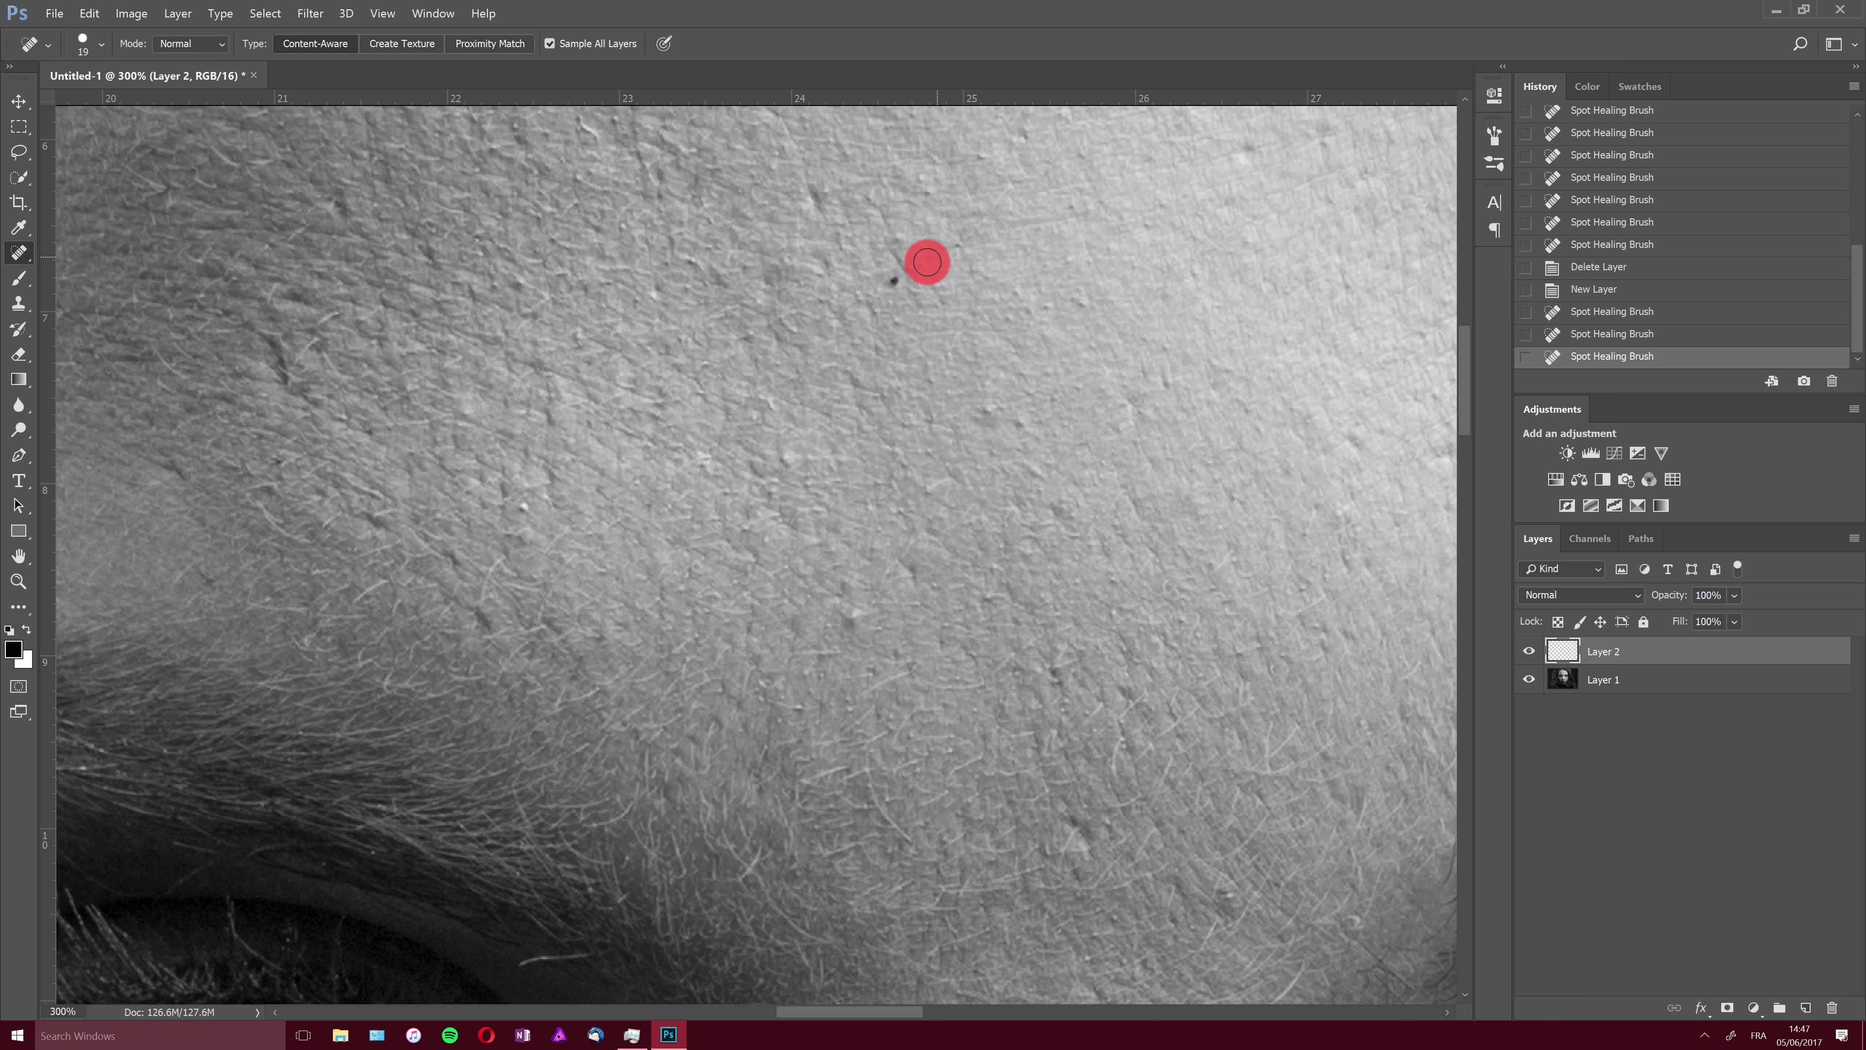
left_click(893, 281)
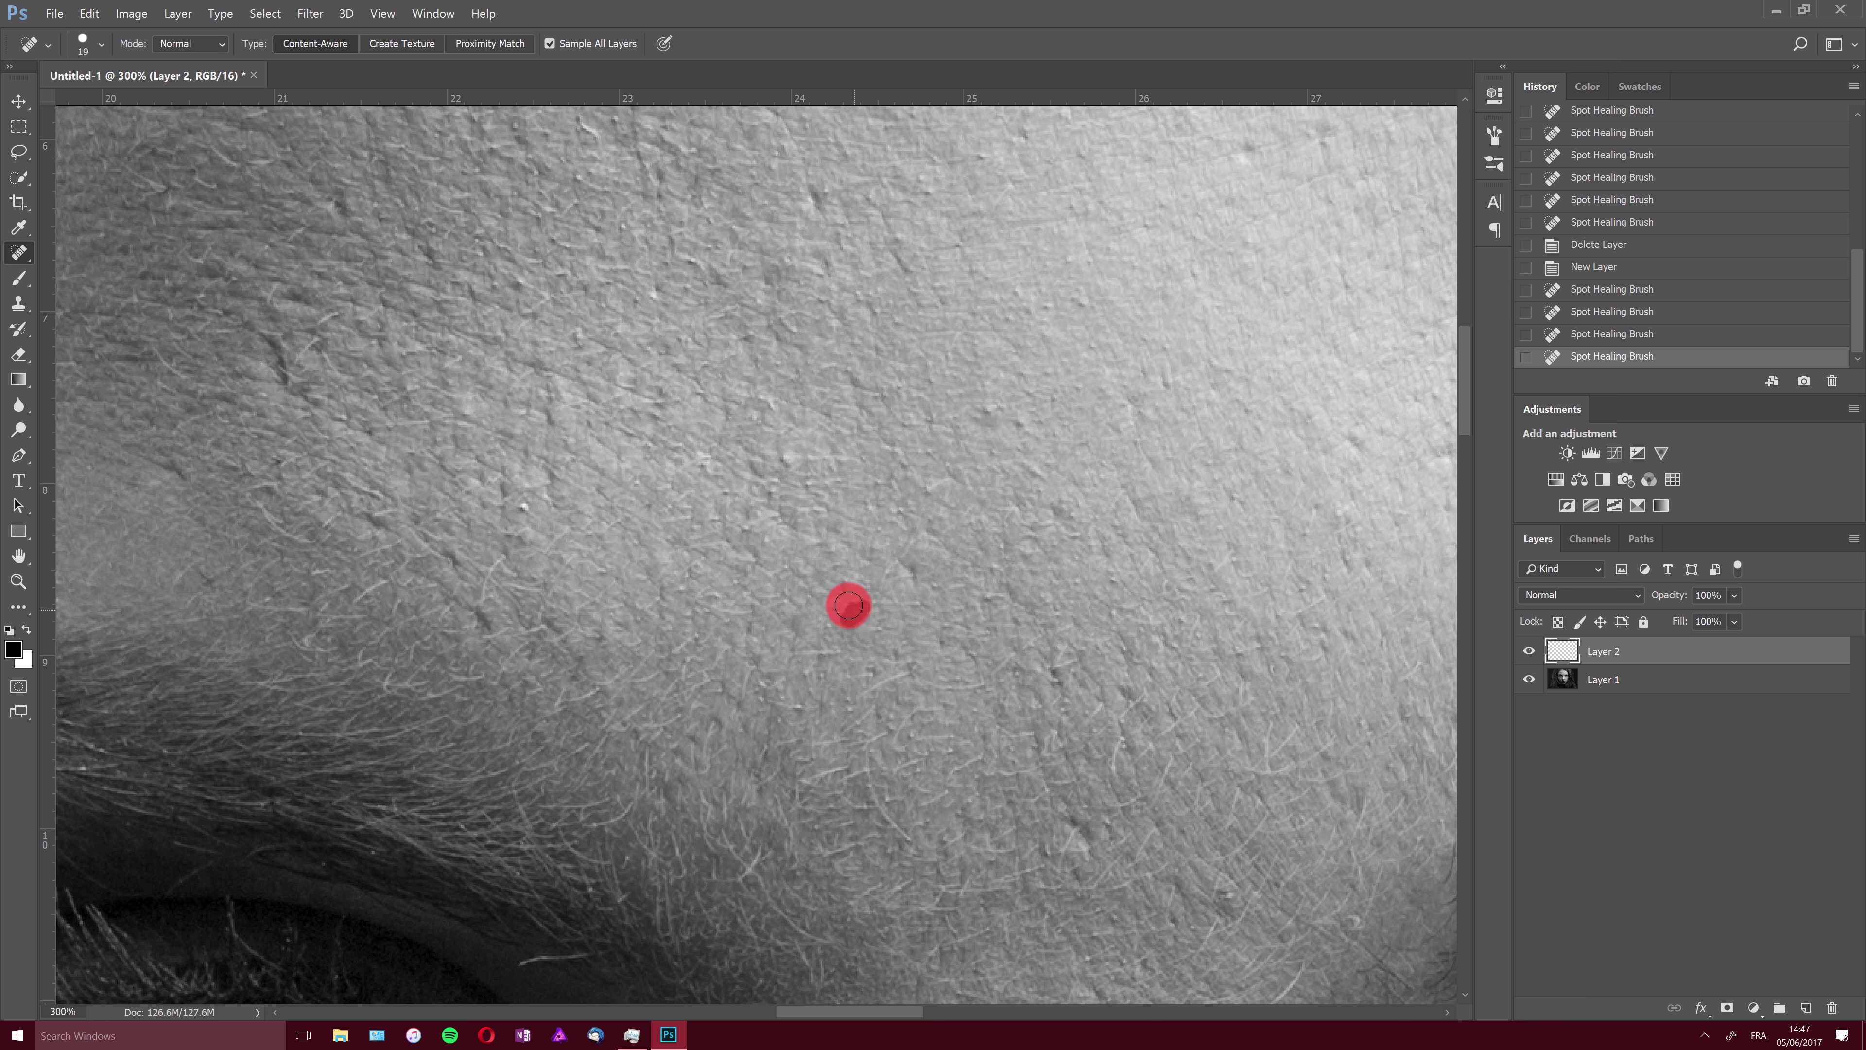
left_click(994, 413)
left_click(988, 410)
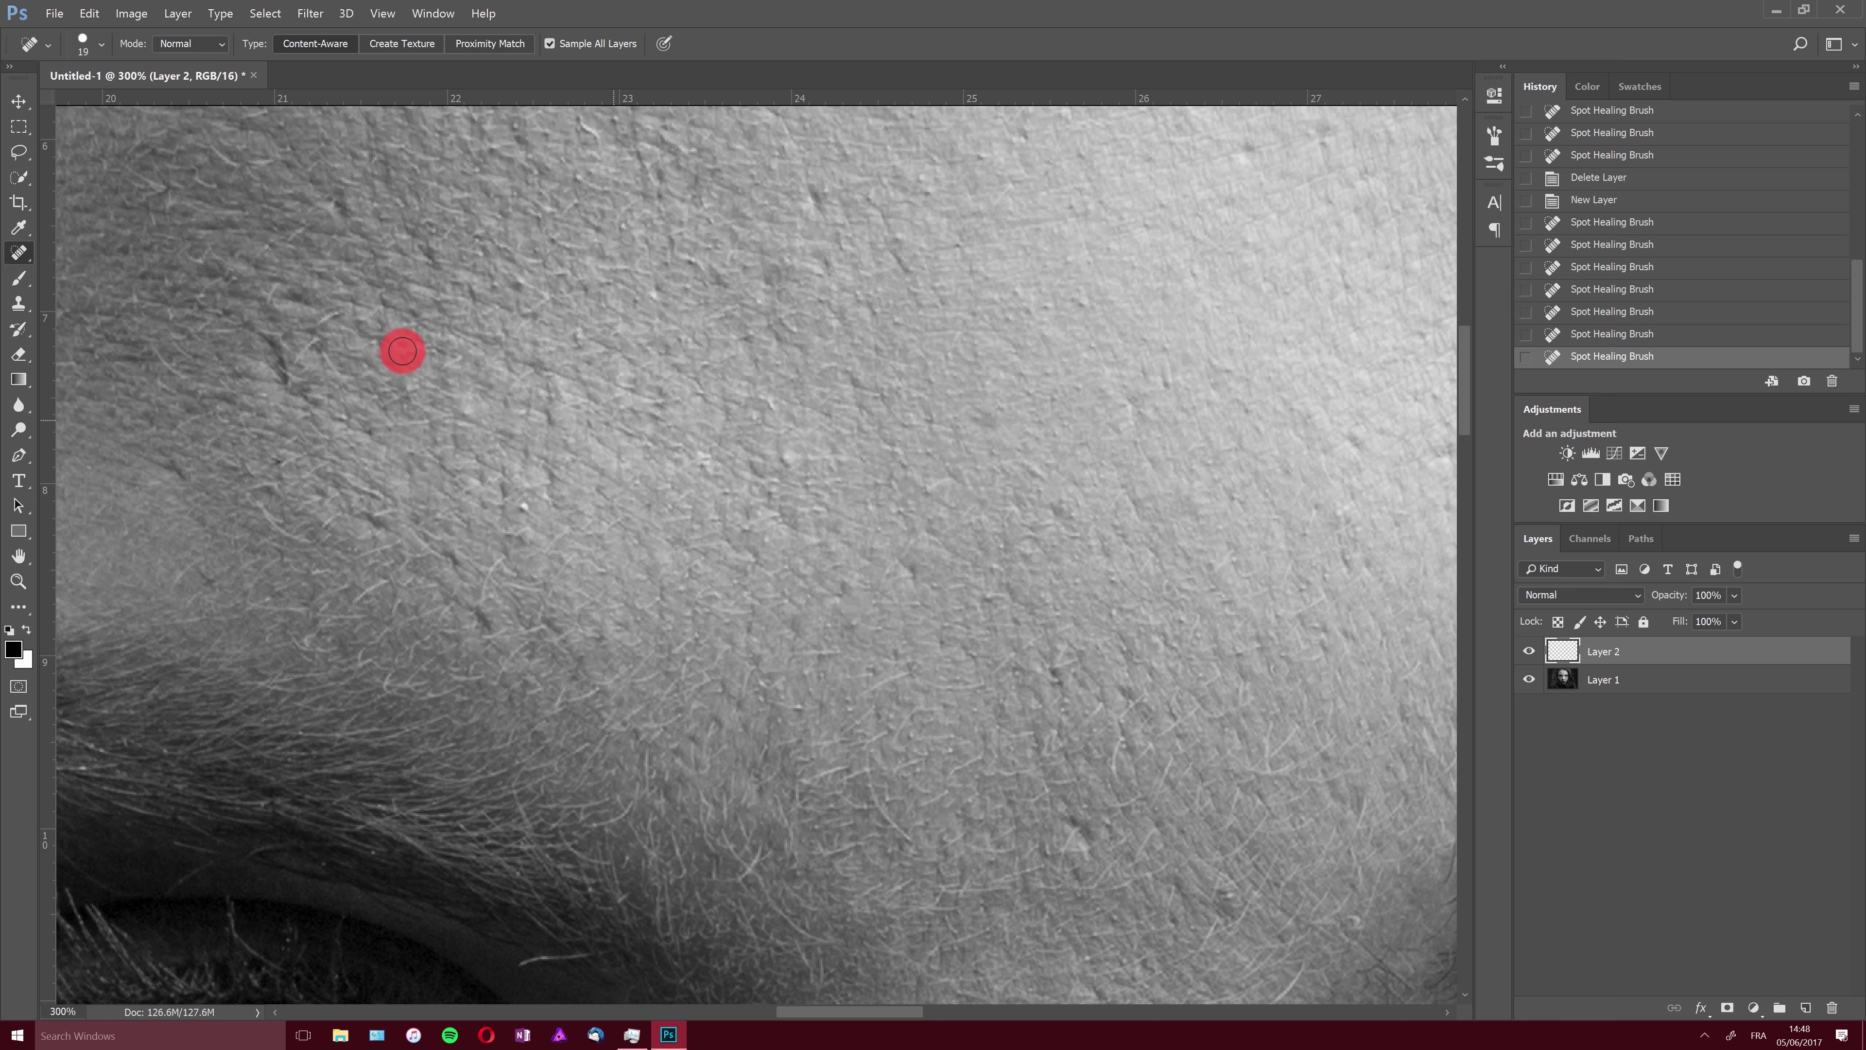
left_click(267, 342)
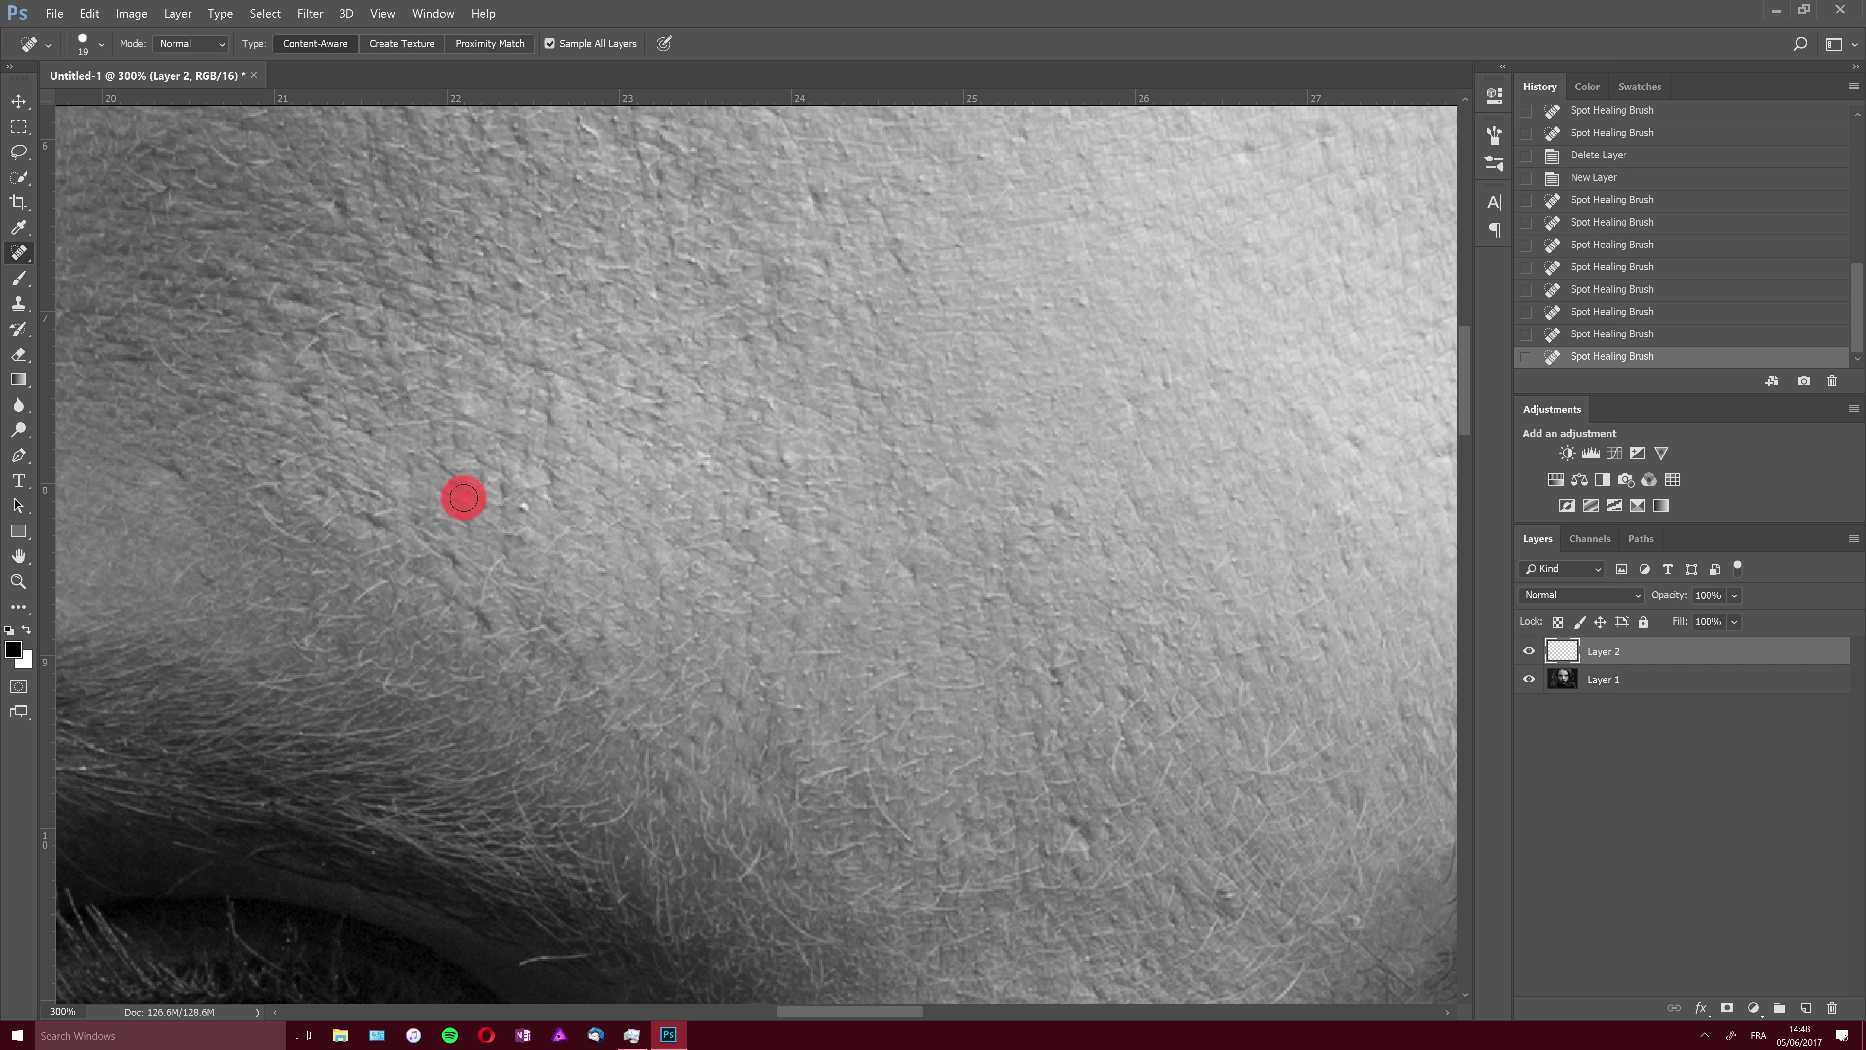
Step: Heal the three small blemishes on the upper forehead with the Spot Healing Brush
left_click_drag(1465, 407, 1466, 366)
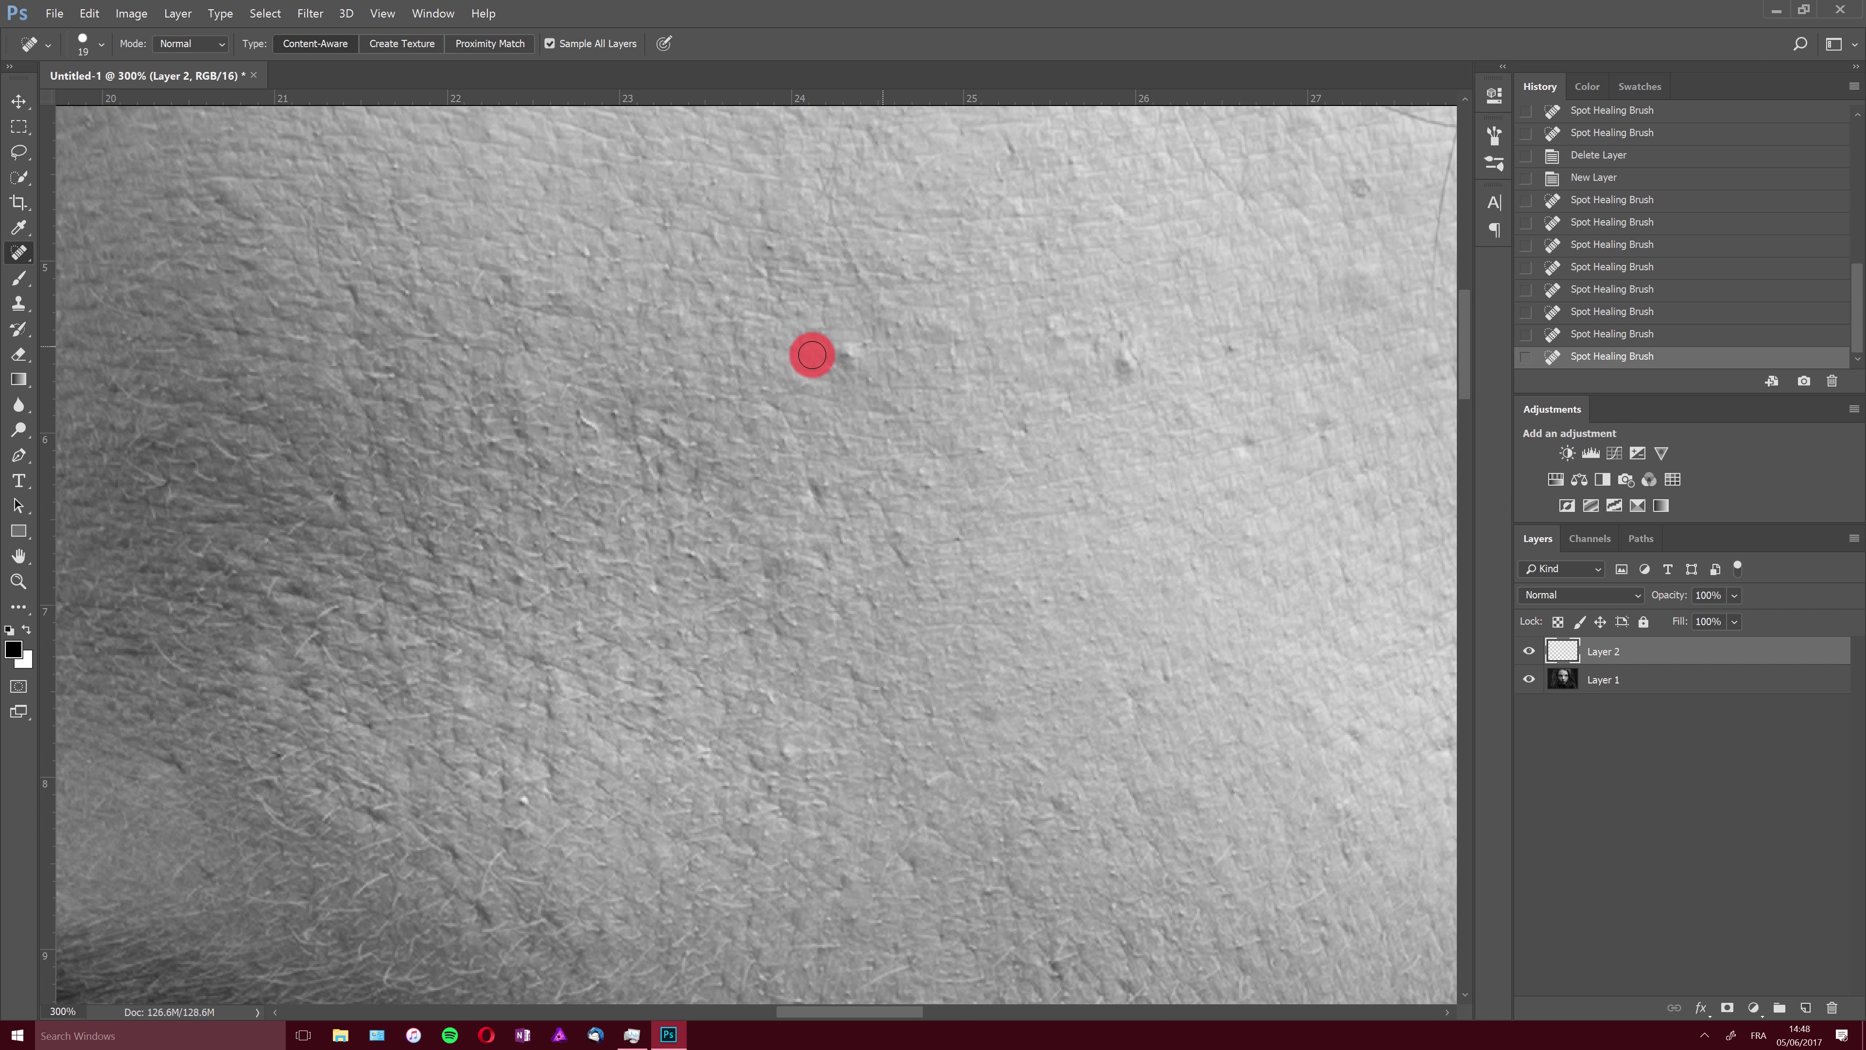
left_click(841, 354)
left_click(1122, 362)
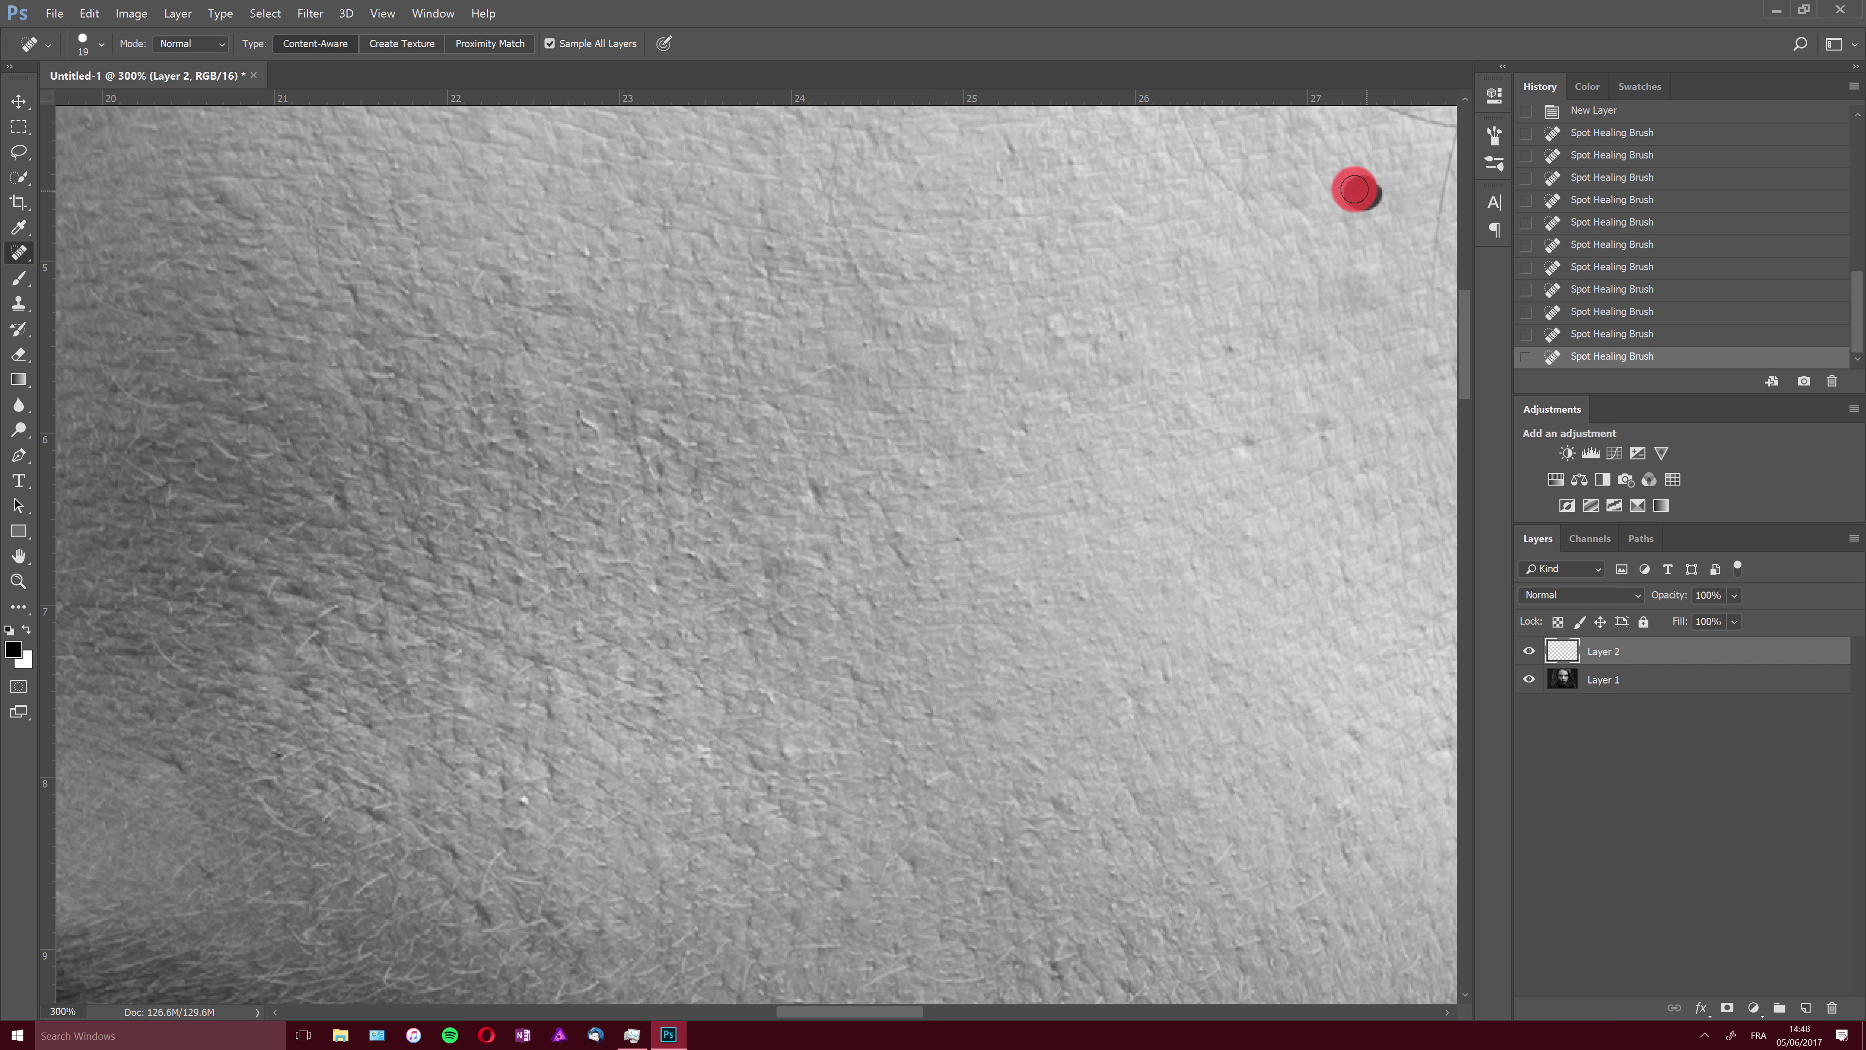
left_click(1359, 188)
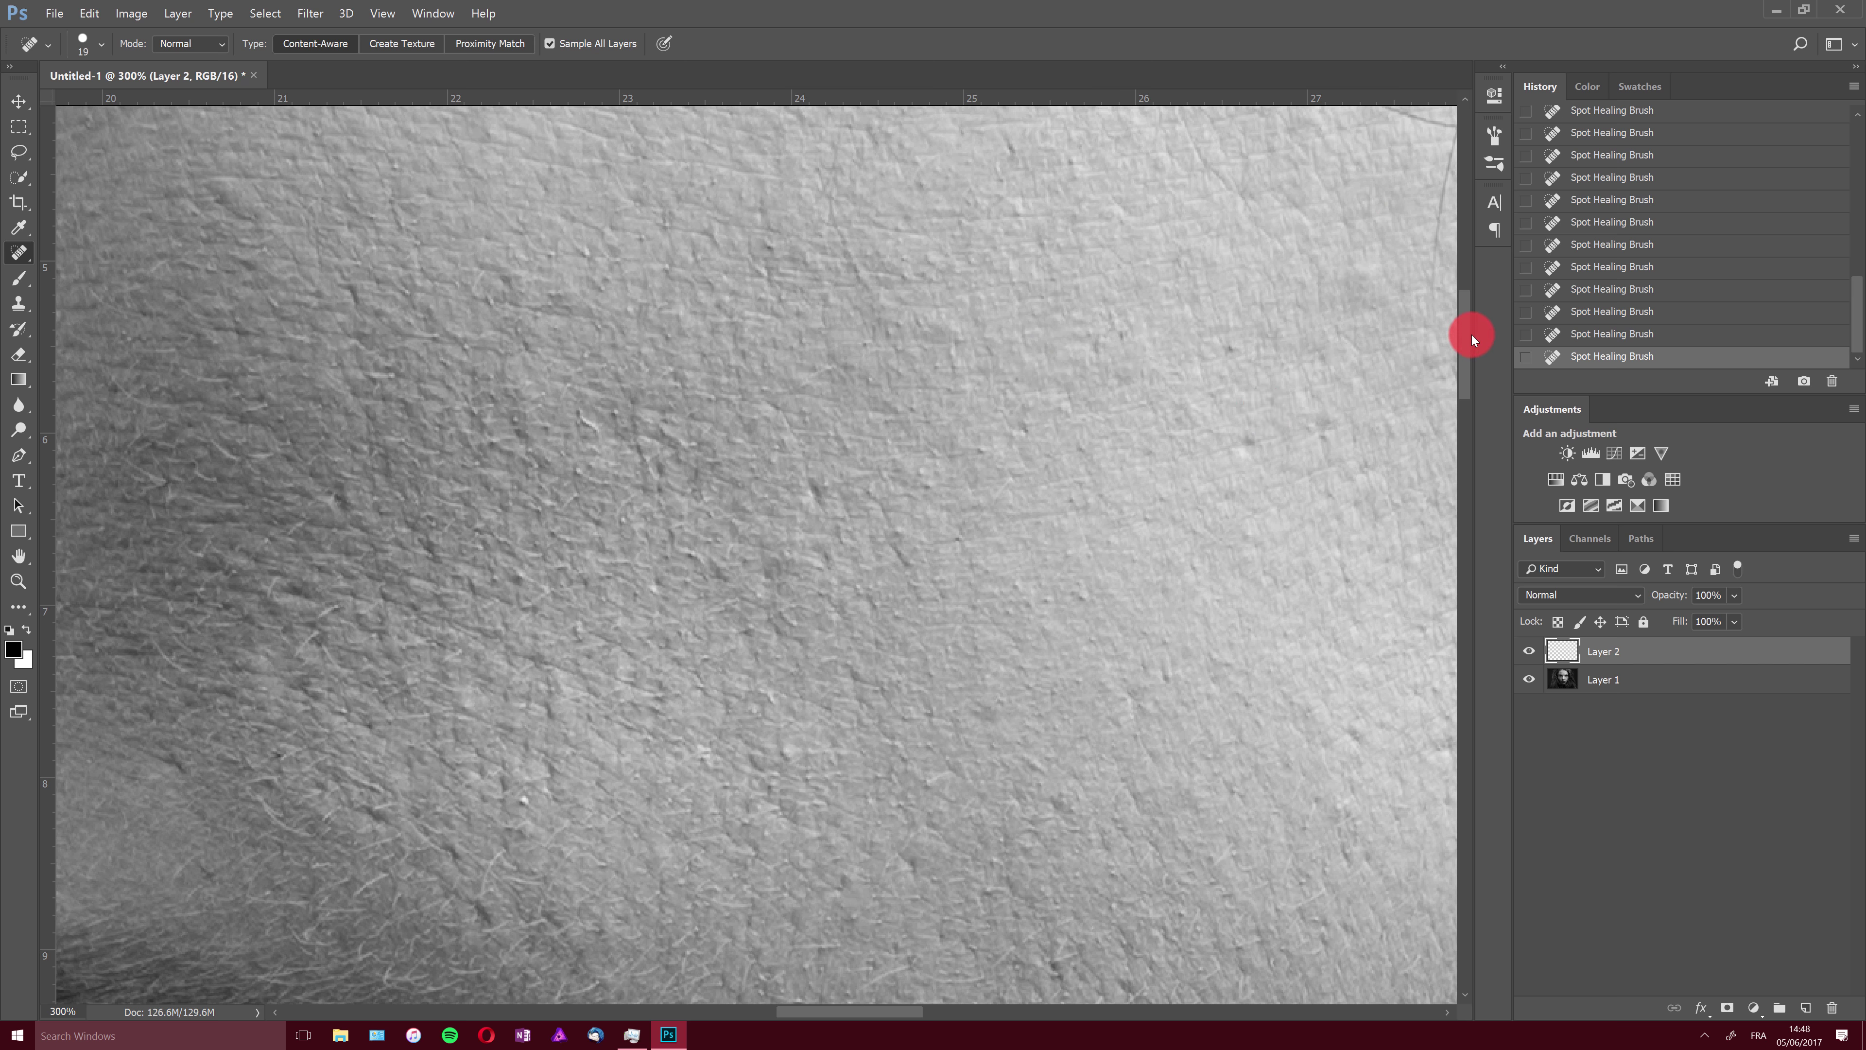
Step: Heal the blemishes on the shadowed cheek beside the nose with the Spot Healing Brush
left_click_drag(1464, 333, 1462, 566)
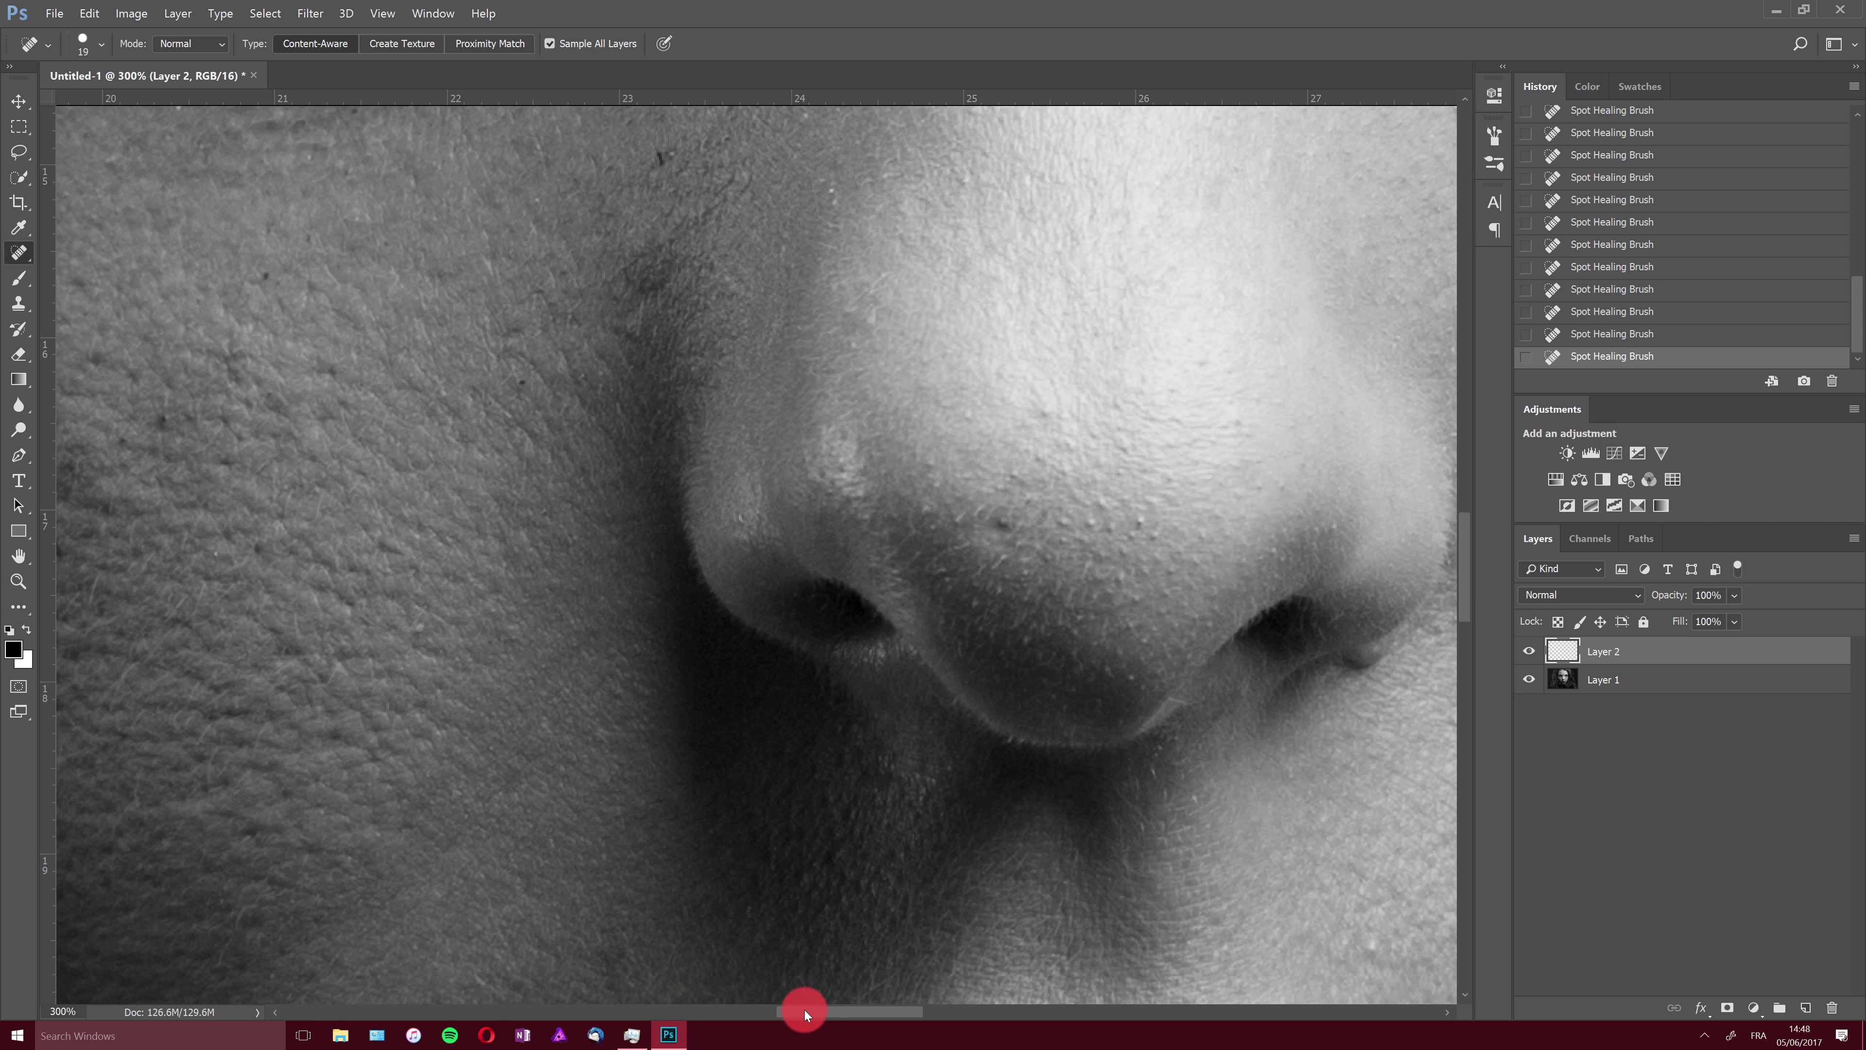
left_click_drag(804, 1010, 757, 1010)
left_click(708, 644)
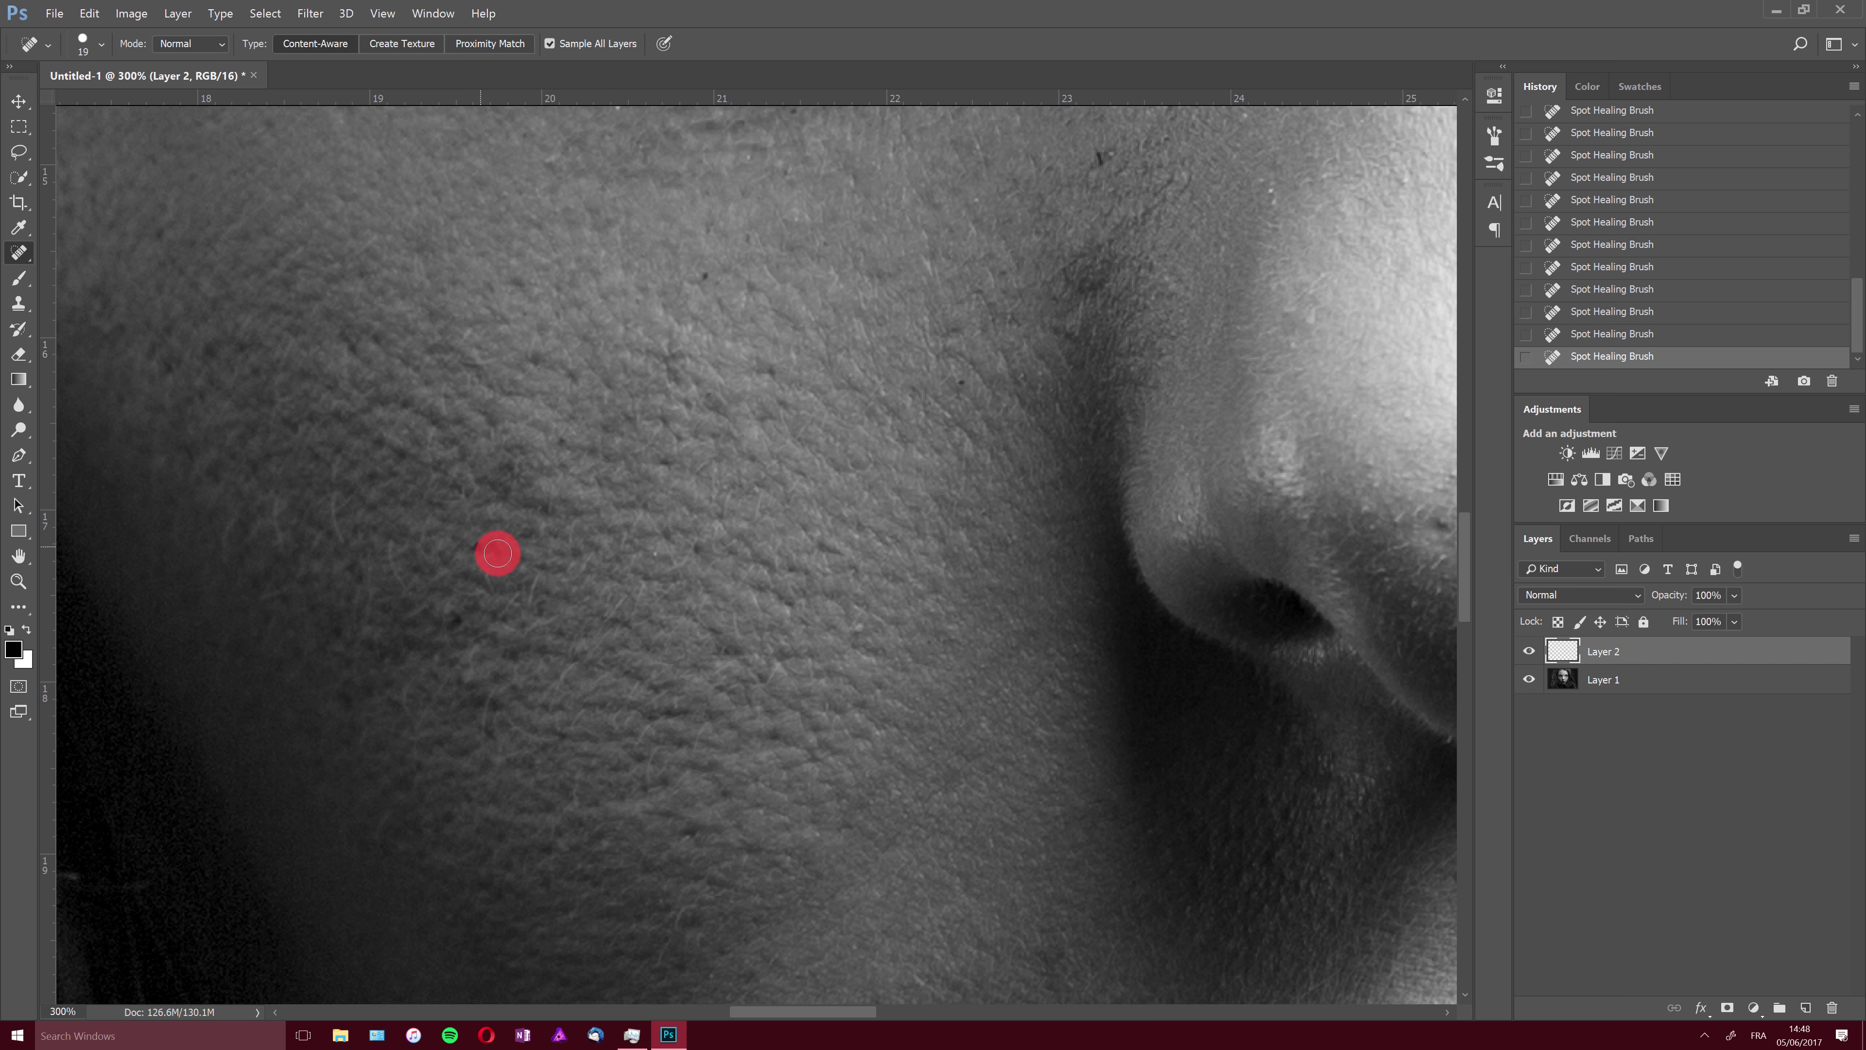
left_click(473, 545)
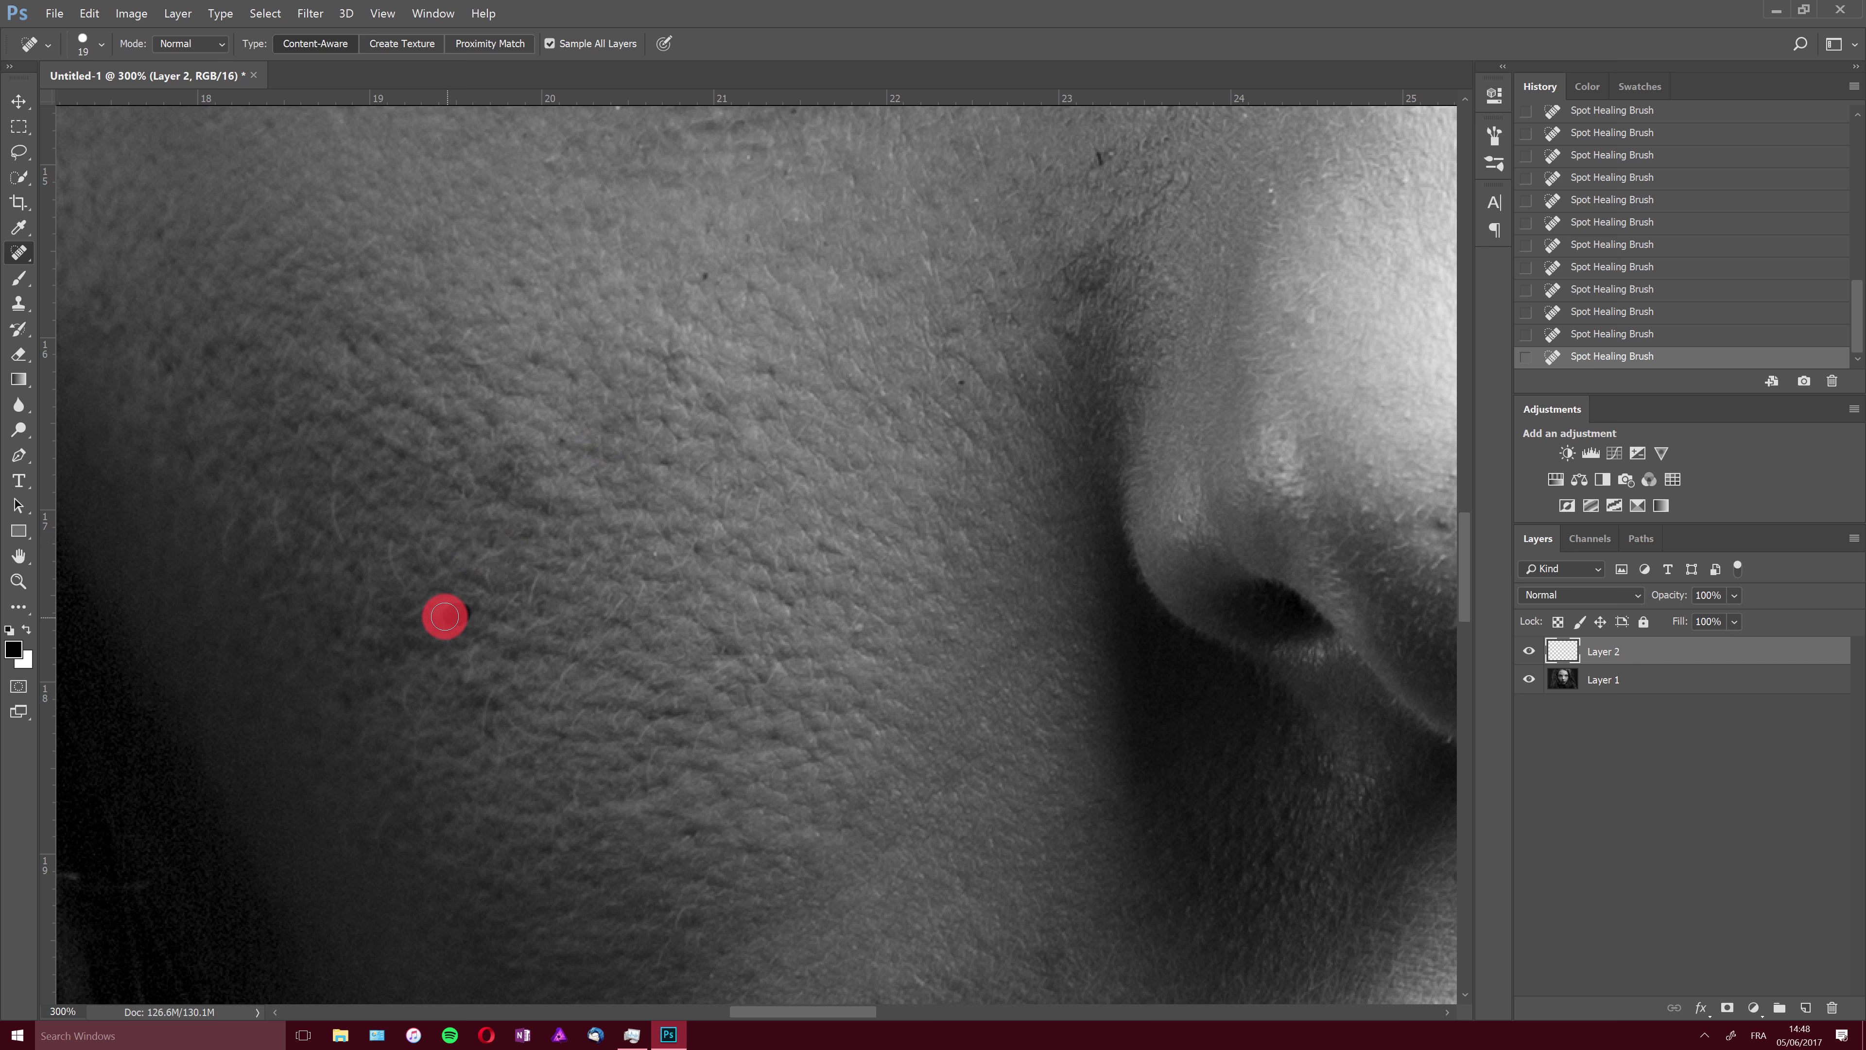
left_click(489, 707)
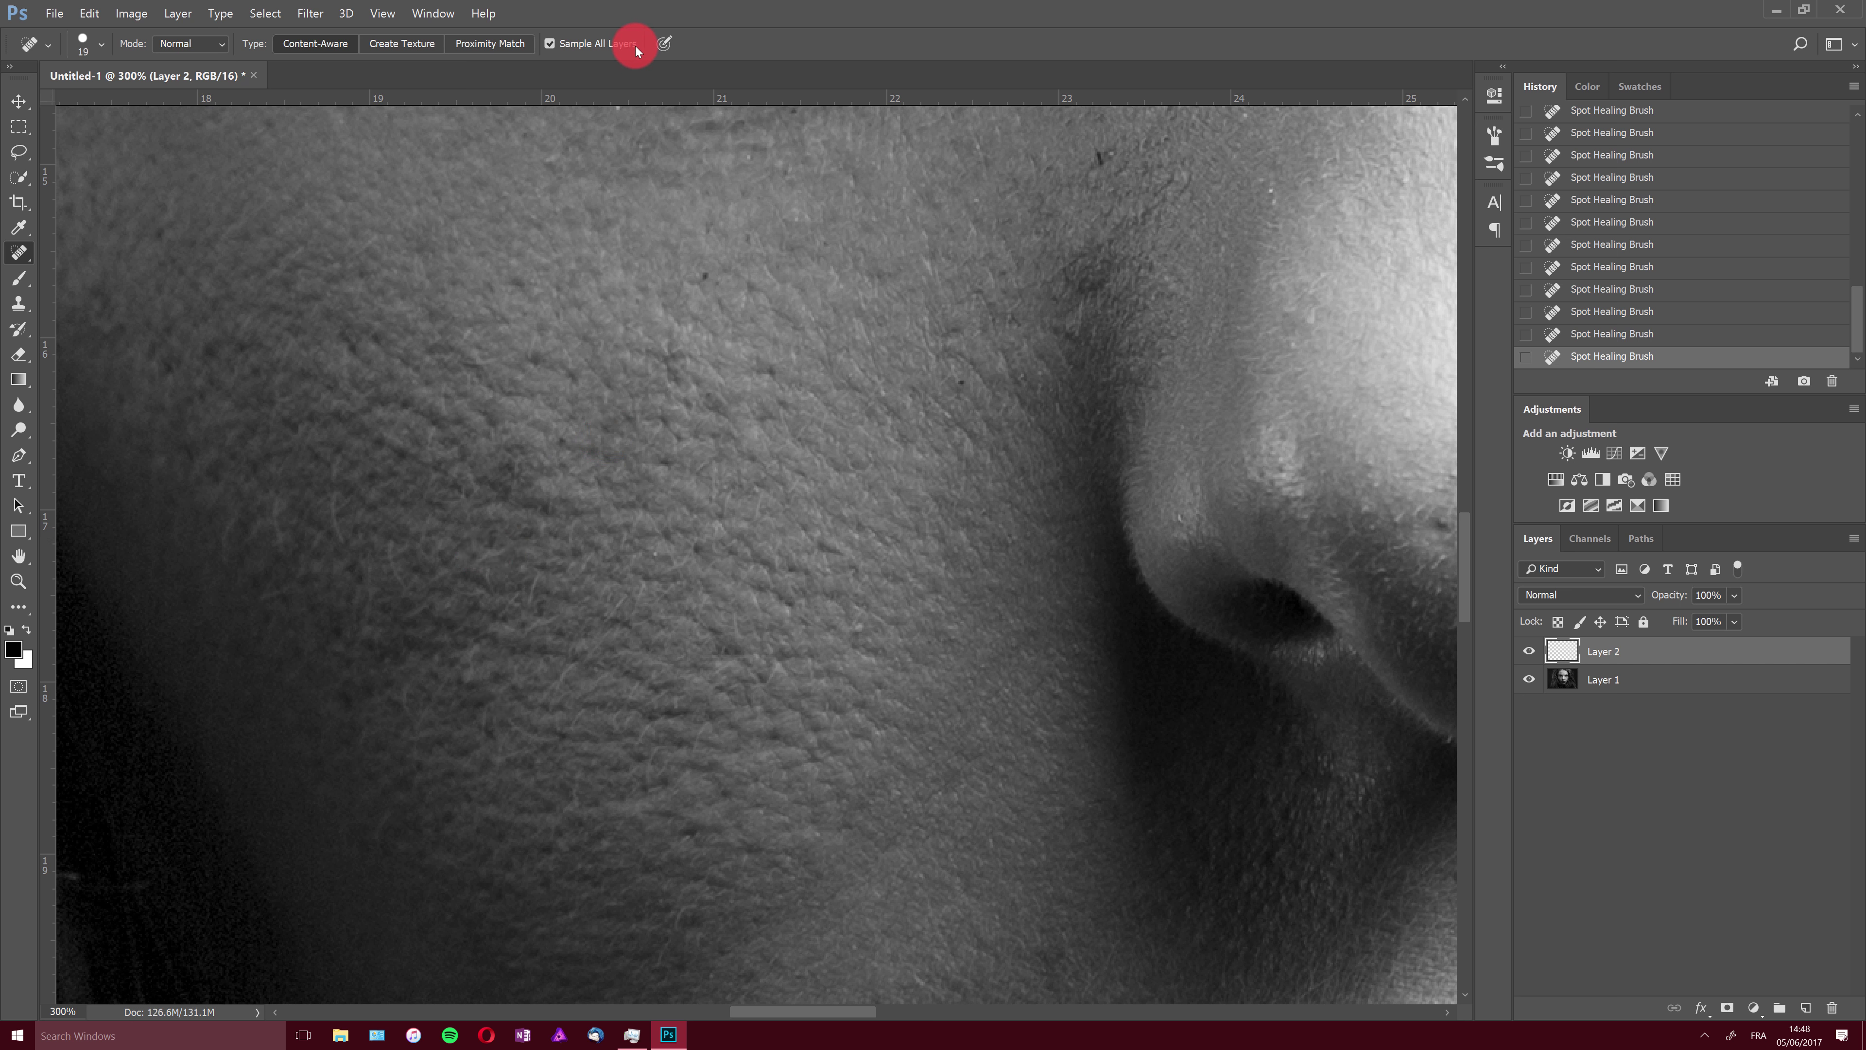
Step: Hide and reshow Layer 1 and Layer 2 in turn to check the healing patches against the original skin
left_click(1529, 683)
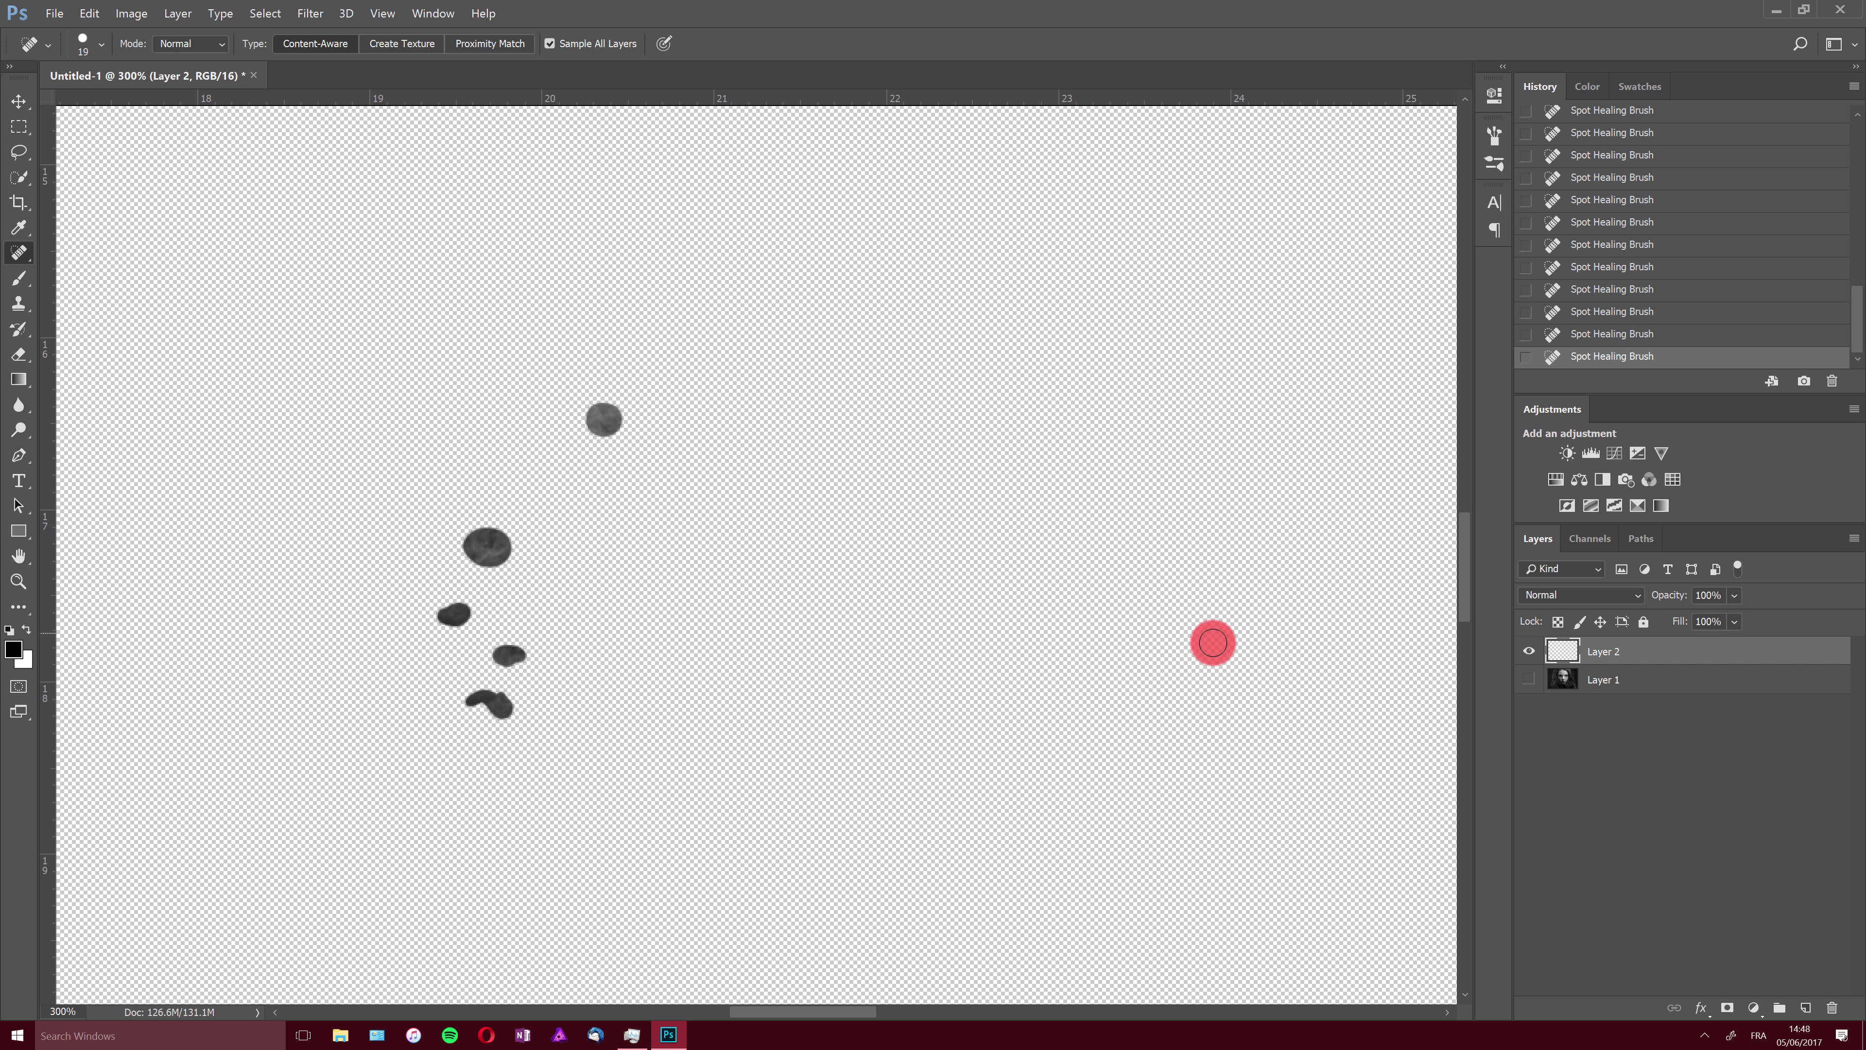
left_click(1529, 678)
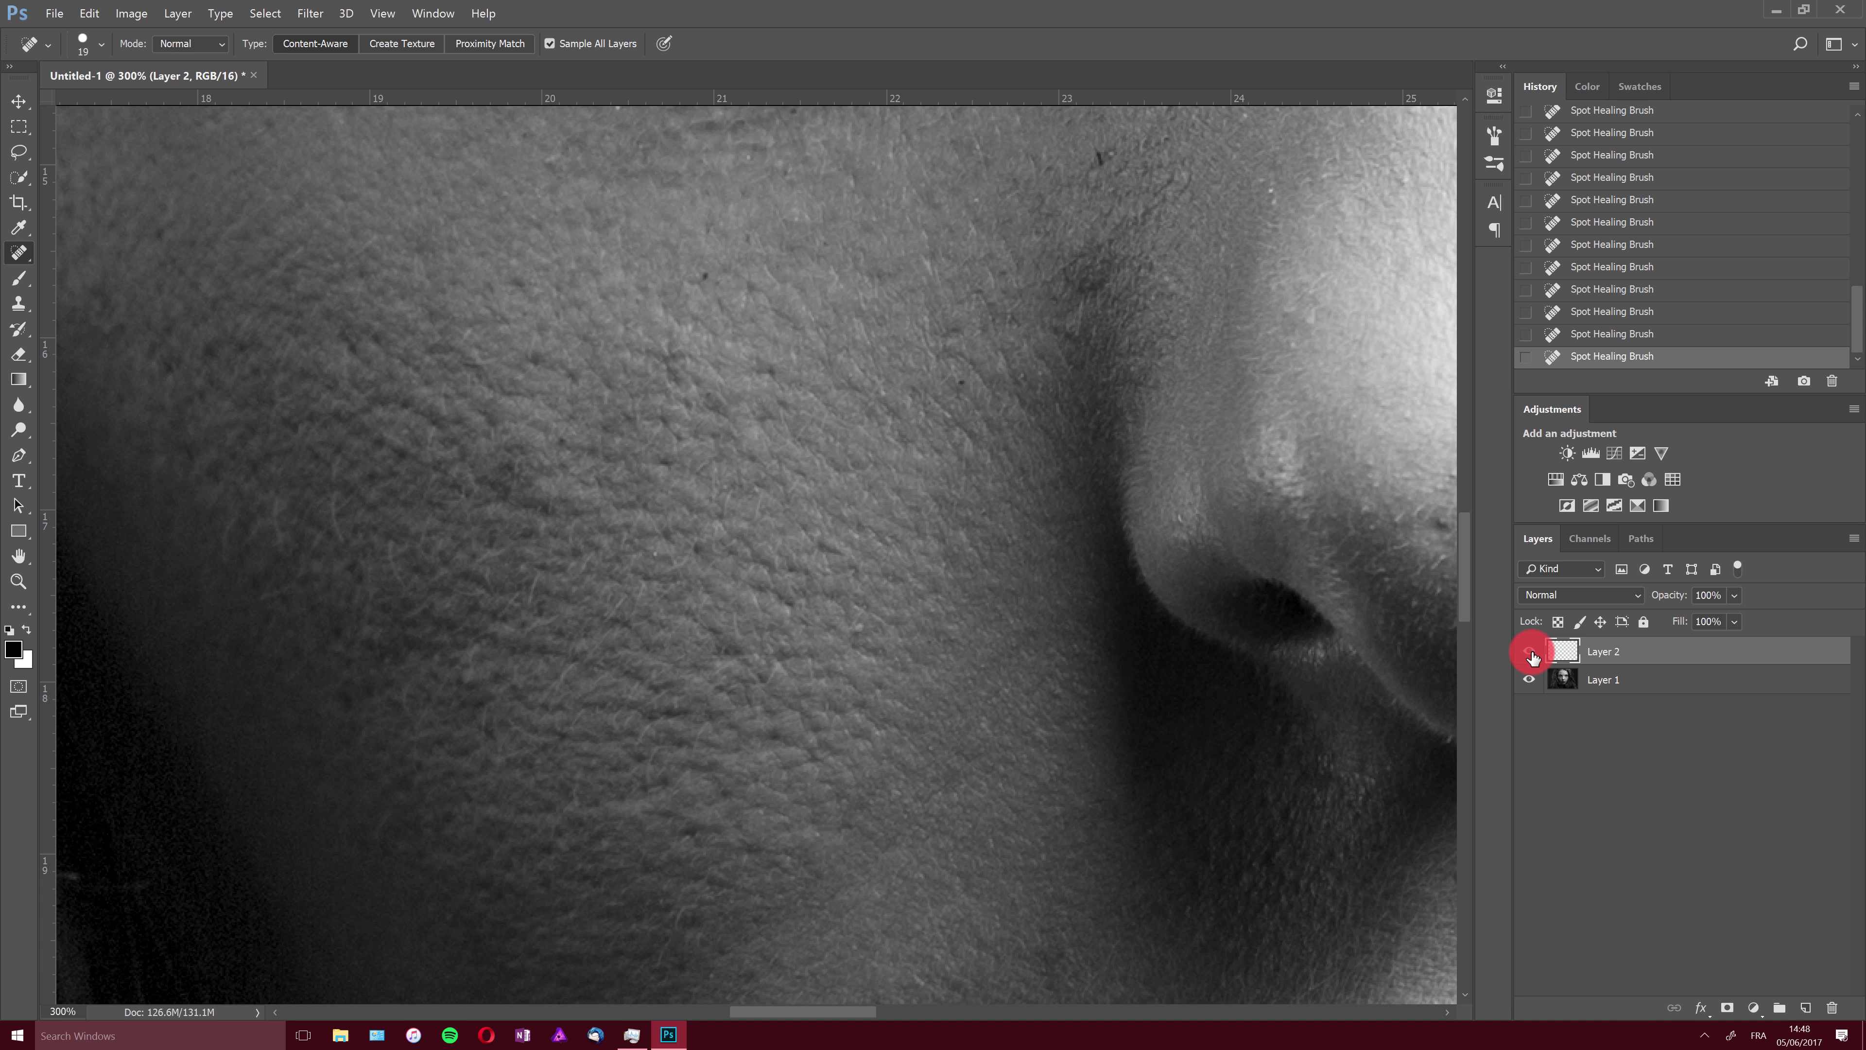
left_click(1529, 651)
left_click(1529, 651)
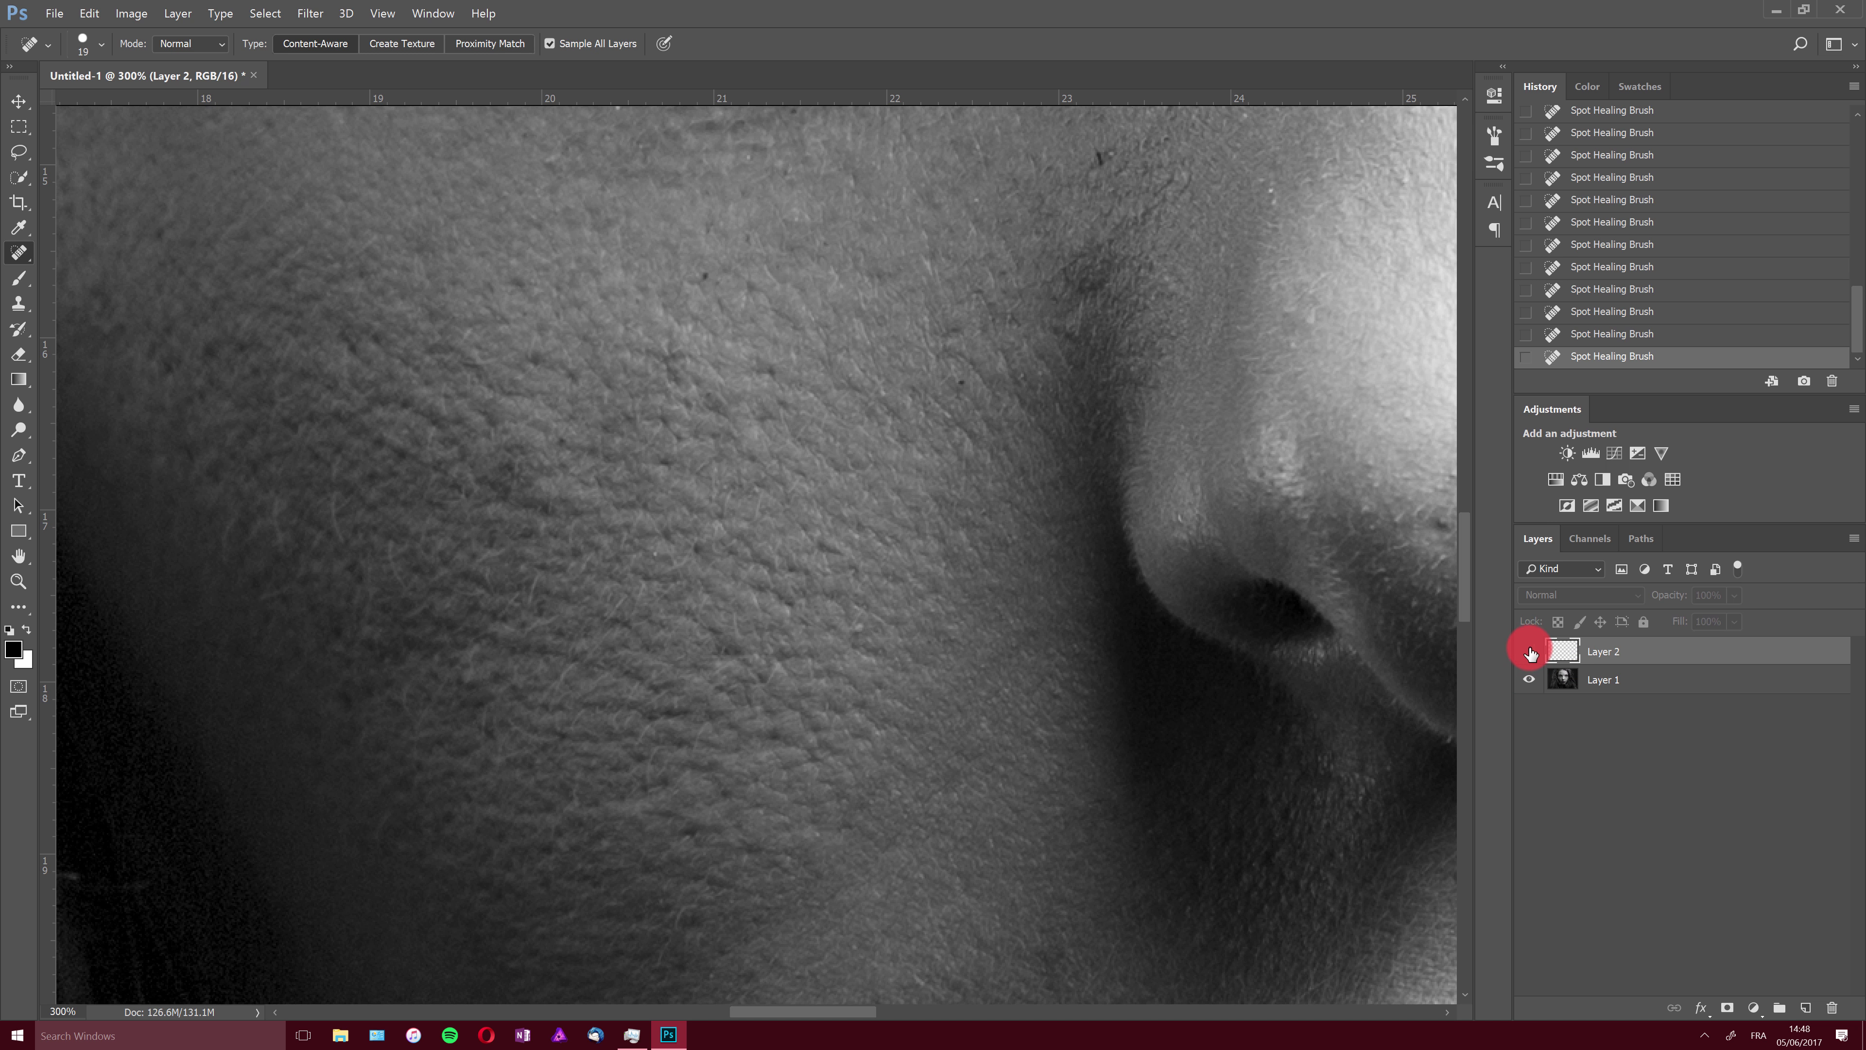
left_click(1529, 652)
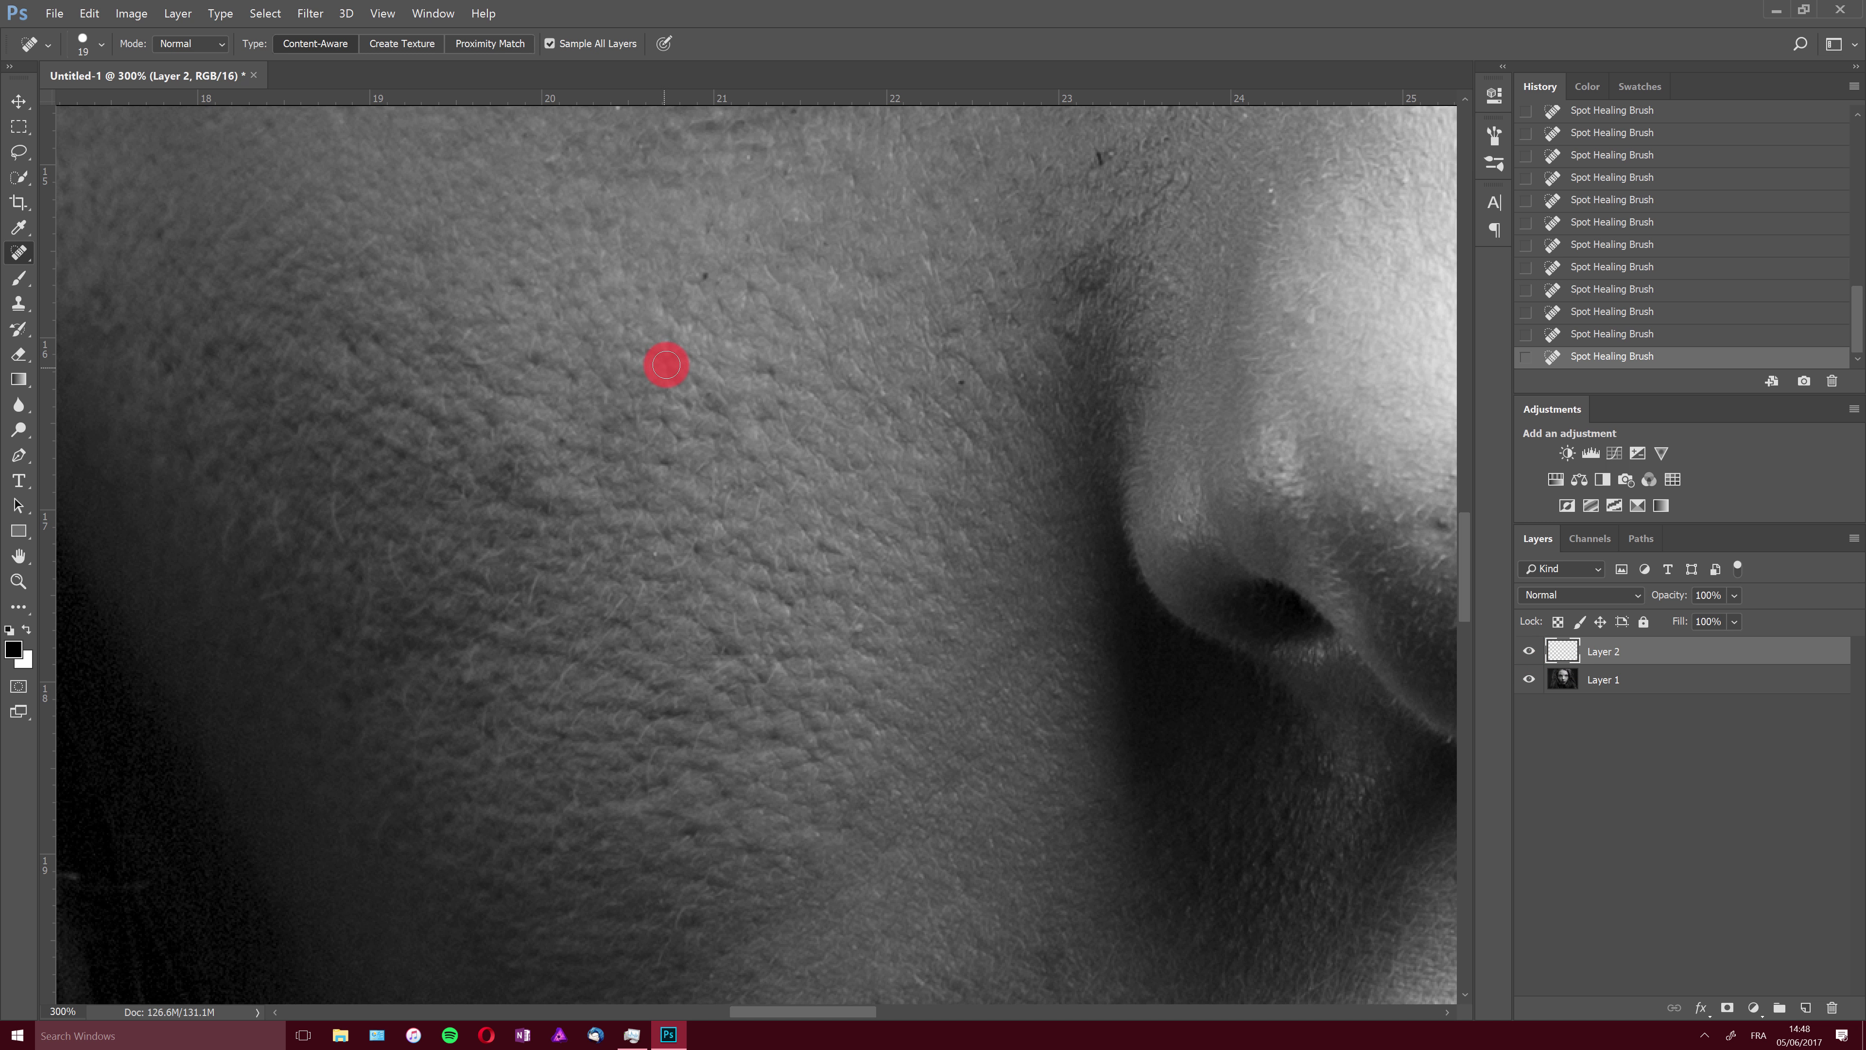
Step: Undo and redo the last healing stroke on the cheek to compare the skin before and after
key("ctrl+z")
key("ctrl+z")
key("ctrl+z")
key("ctrl+z")
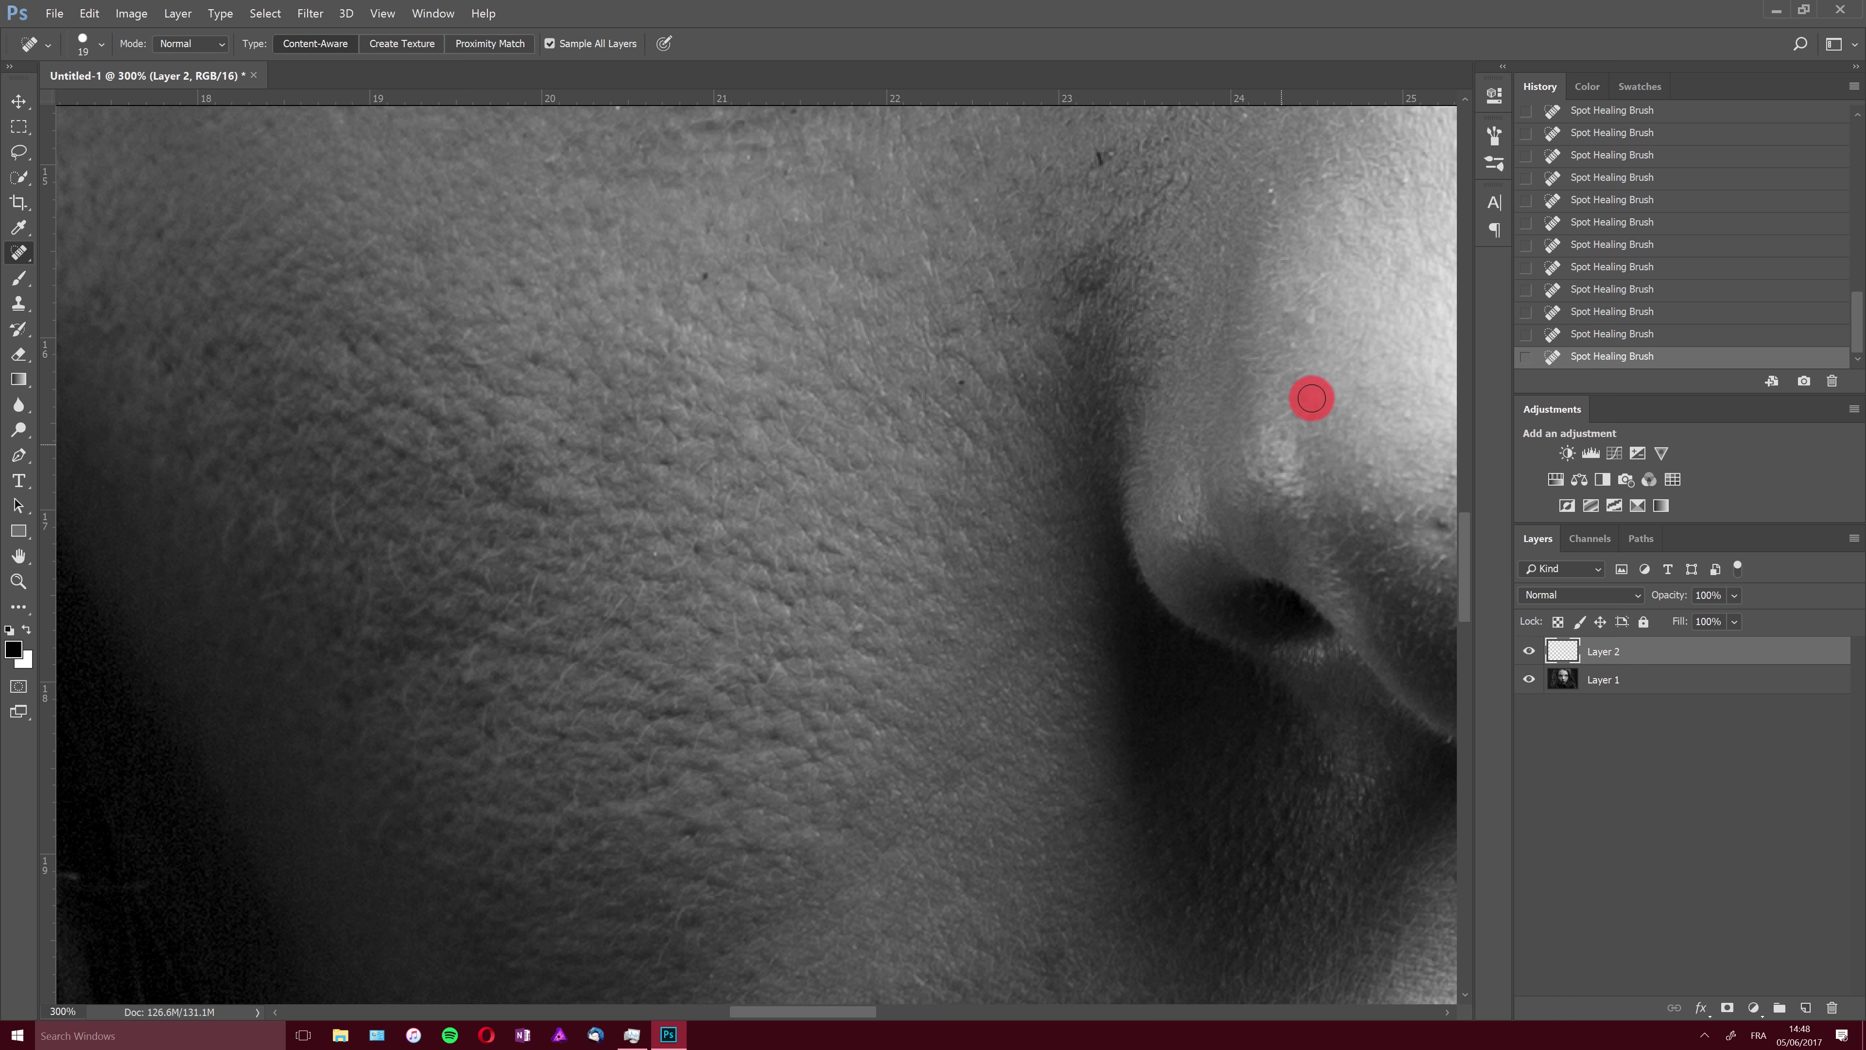
Step: Heal the dark spots below the eye and beside the nose on the shadowed cheek
scroll(1462, 526, "up", 2)
scroll(1462, 523, "up", 5)
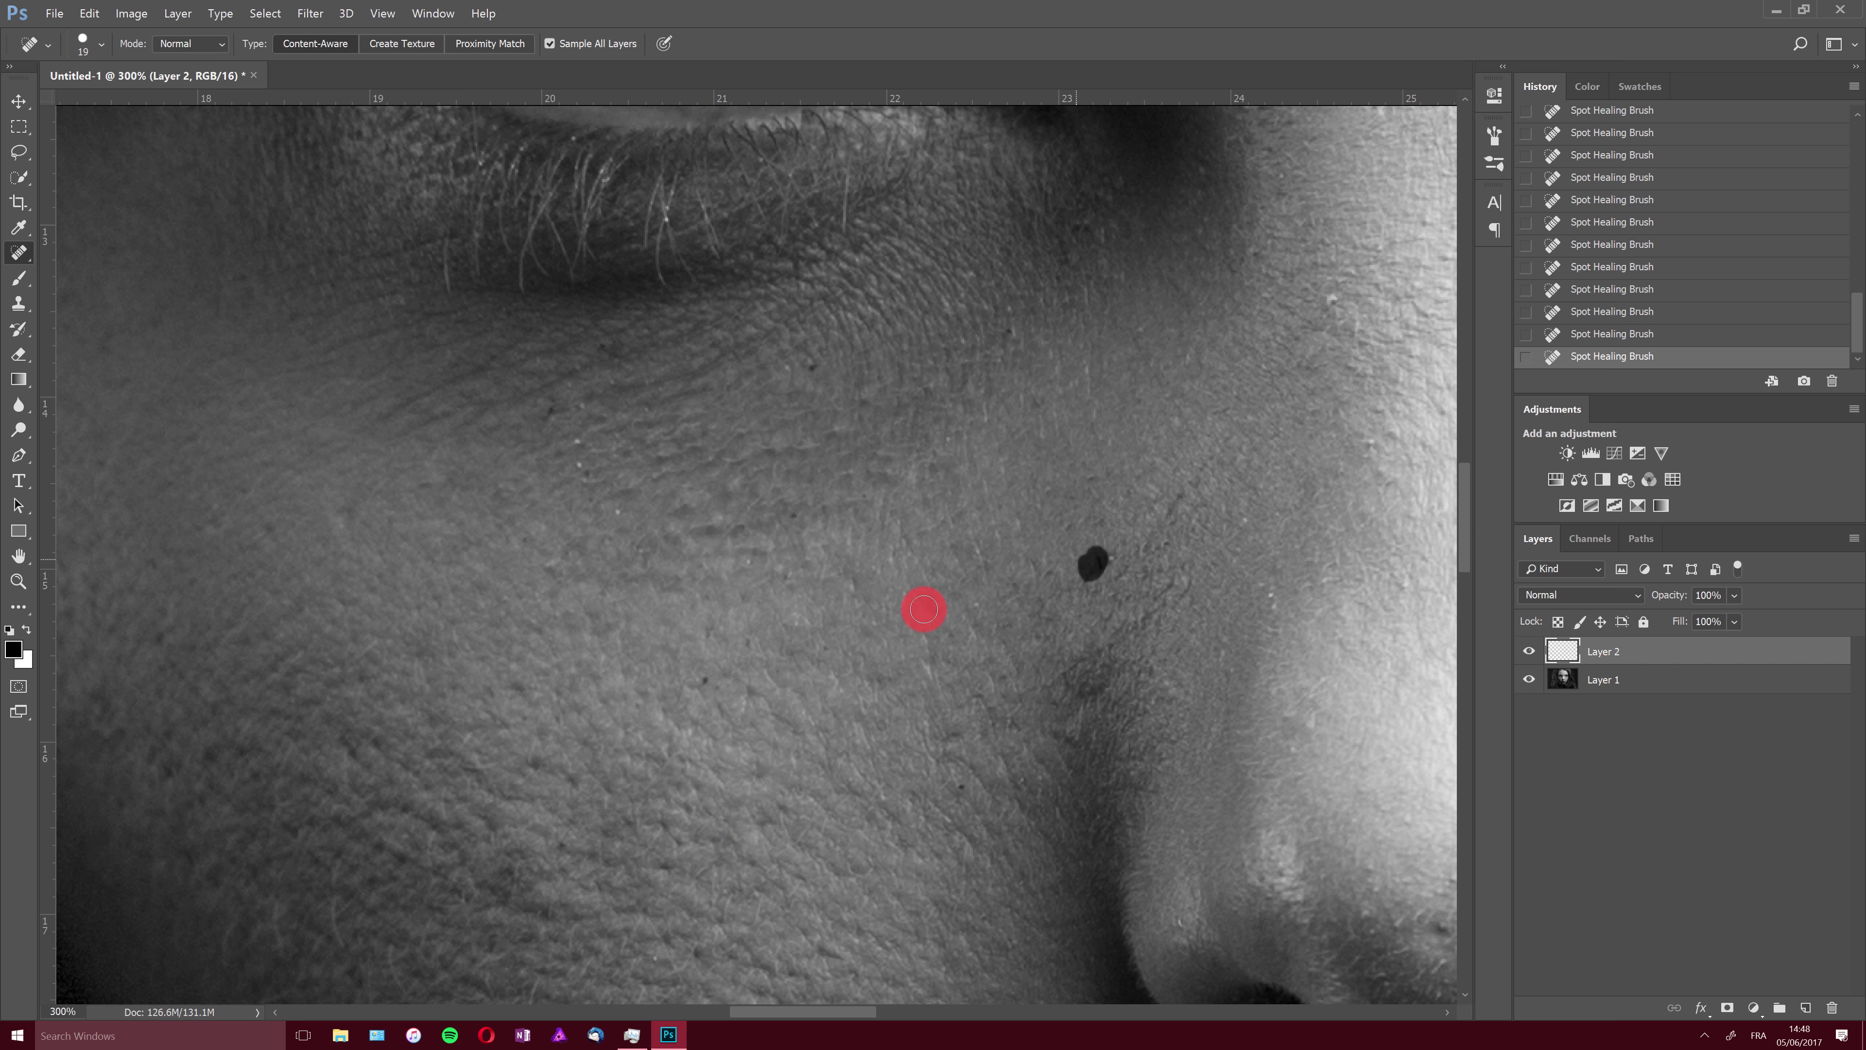
left_click(699, 679)
Step: Remove the long stray hair running from the eye down across the lit cheek with Spot Healing Brush strokes
mouse_move(842, 1010)
left_mouse_down()
mouse_move(1004, 1019)
mouse_move(981, 1018)
left_mouse_up()
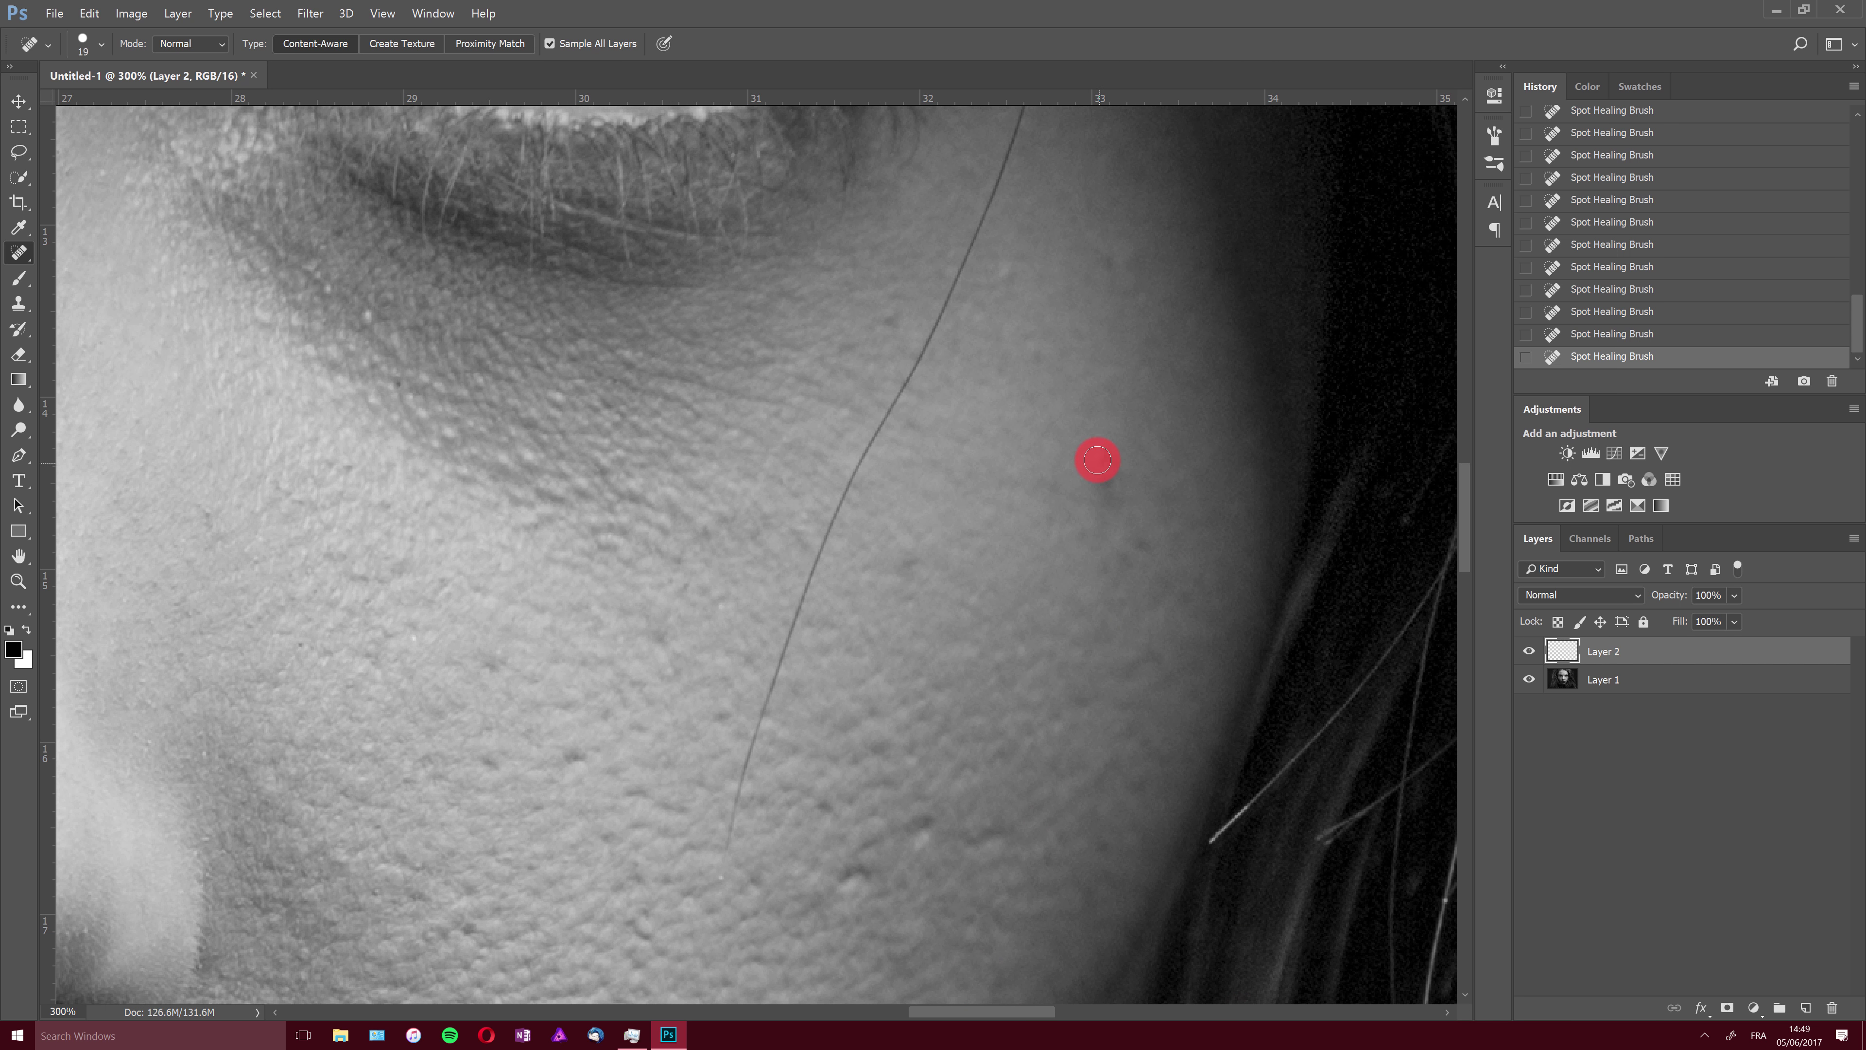
left_click_drag(1463, 485, 1462, 451)
mouse_move(1050, 305)
left_mouse_down()
mouse_move(967, 537)
mouse_move(867, 724)
left_mouse_up()
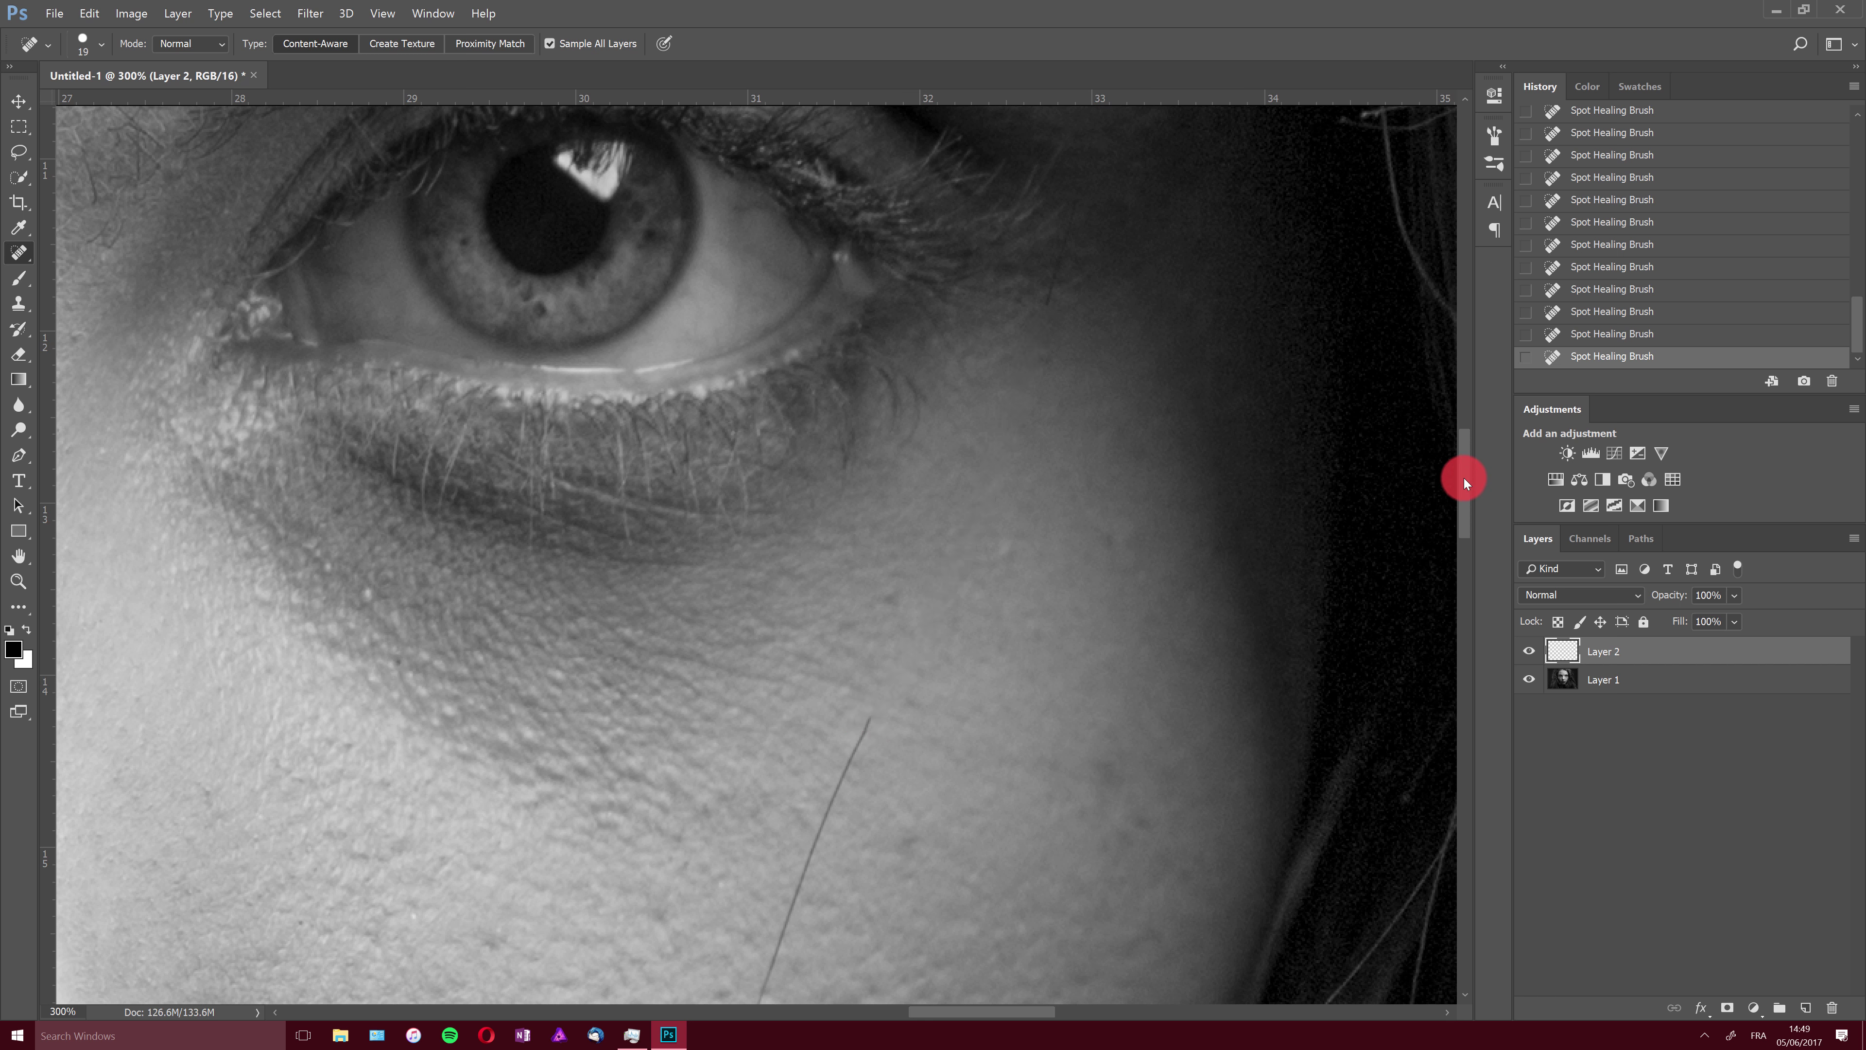
left_click_drag(1463, 478, 1467, 521)
mouse_move(867, 376)
left_mouse_down()
mouse_move(812, 491)
mouse_move(722, 818)
mouse_move(758, 713)
left_mouse_up()
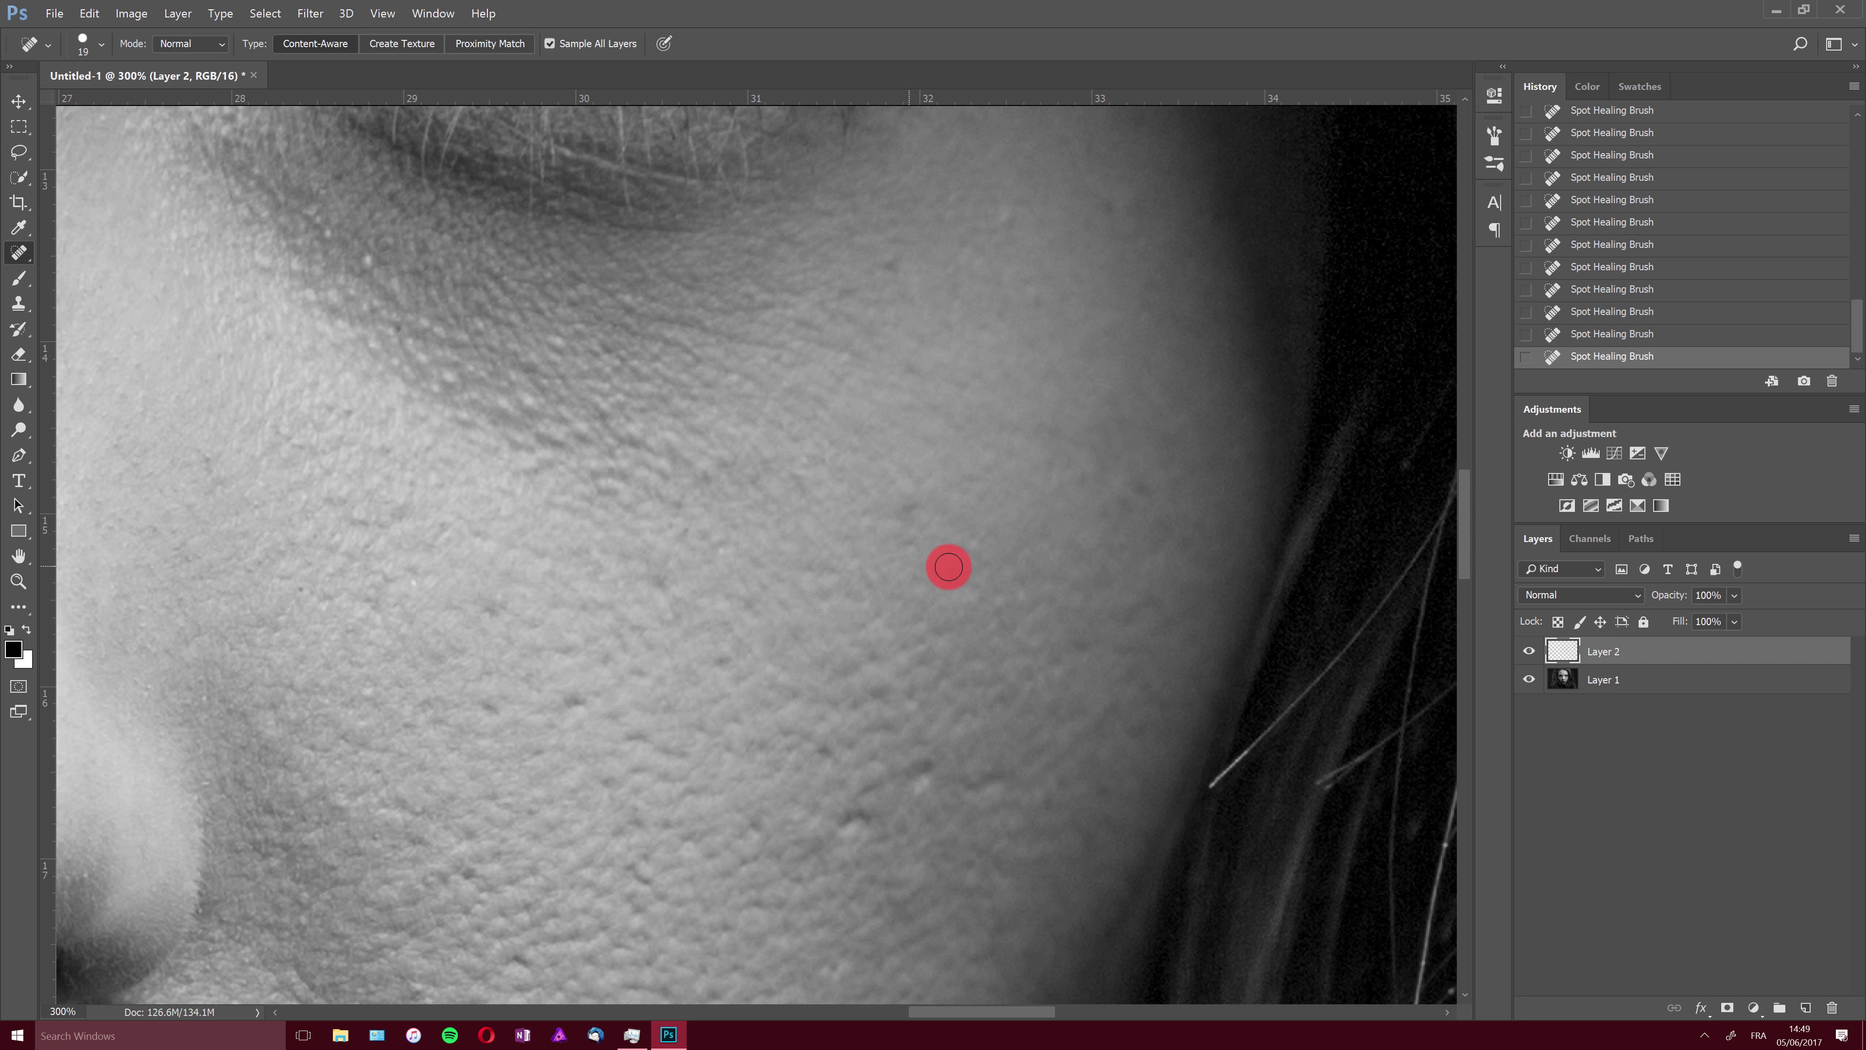
Step: Heal the dark pores on the lit cheek and the blemish near the smile fold beside the nose
scroll(1462, 541, "down", 5)
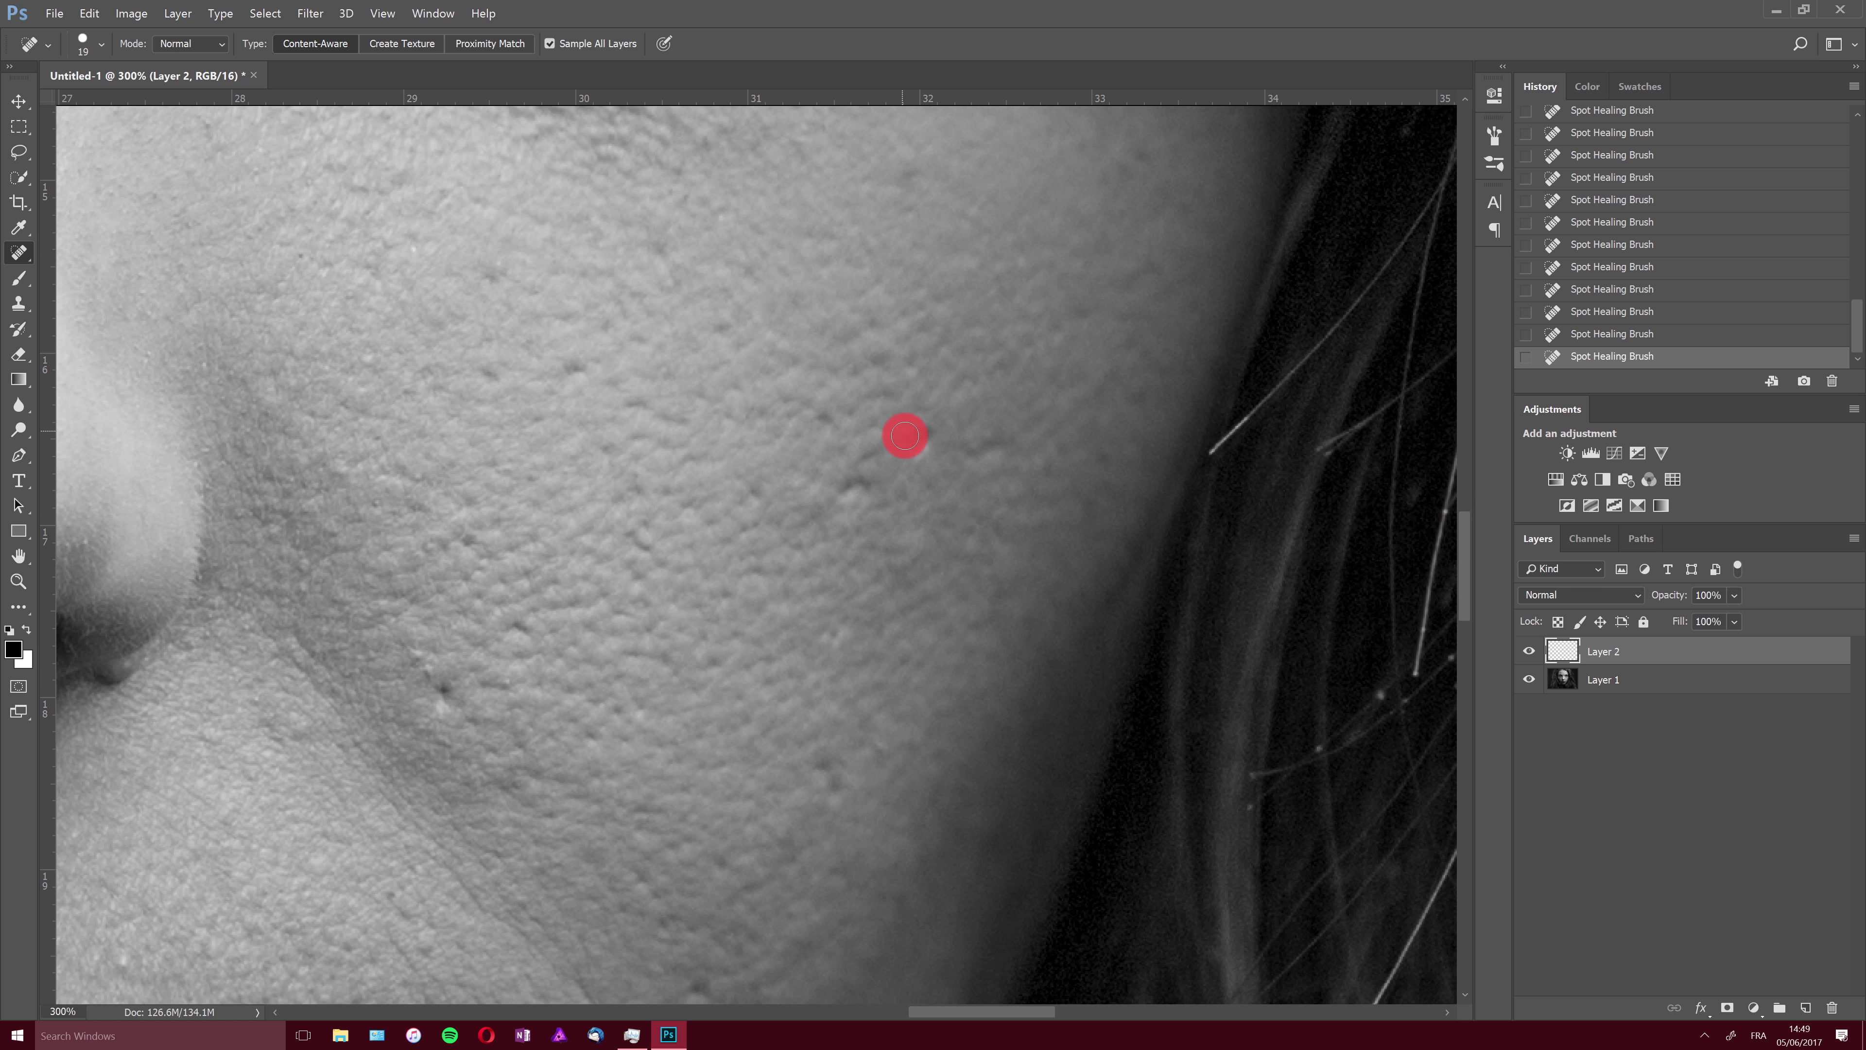
left_click(923, 445)
left_click(851, 482)
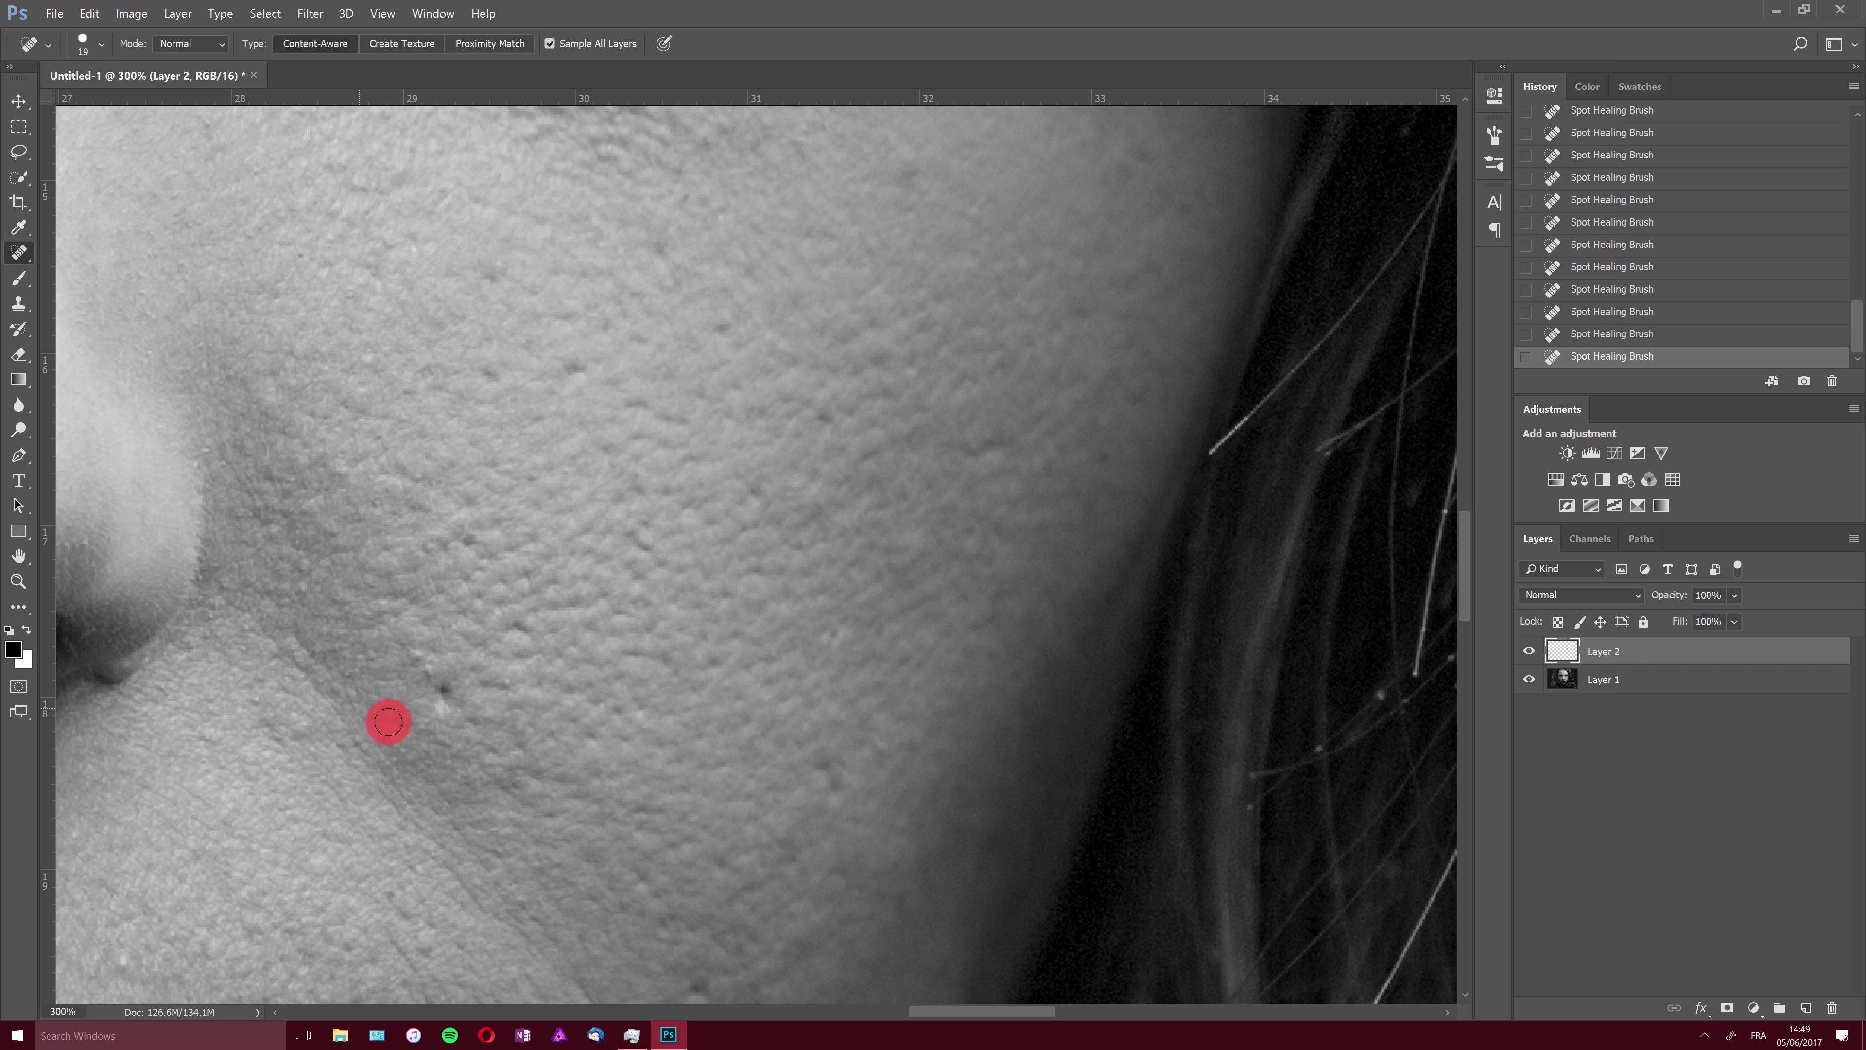
left_click(438, 687)
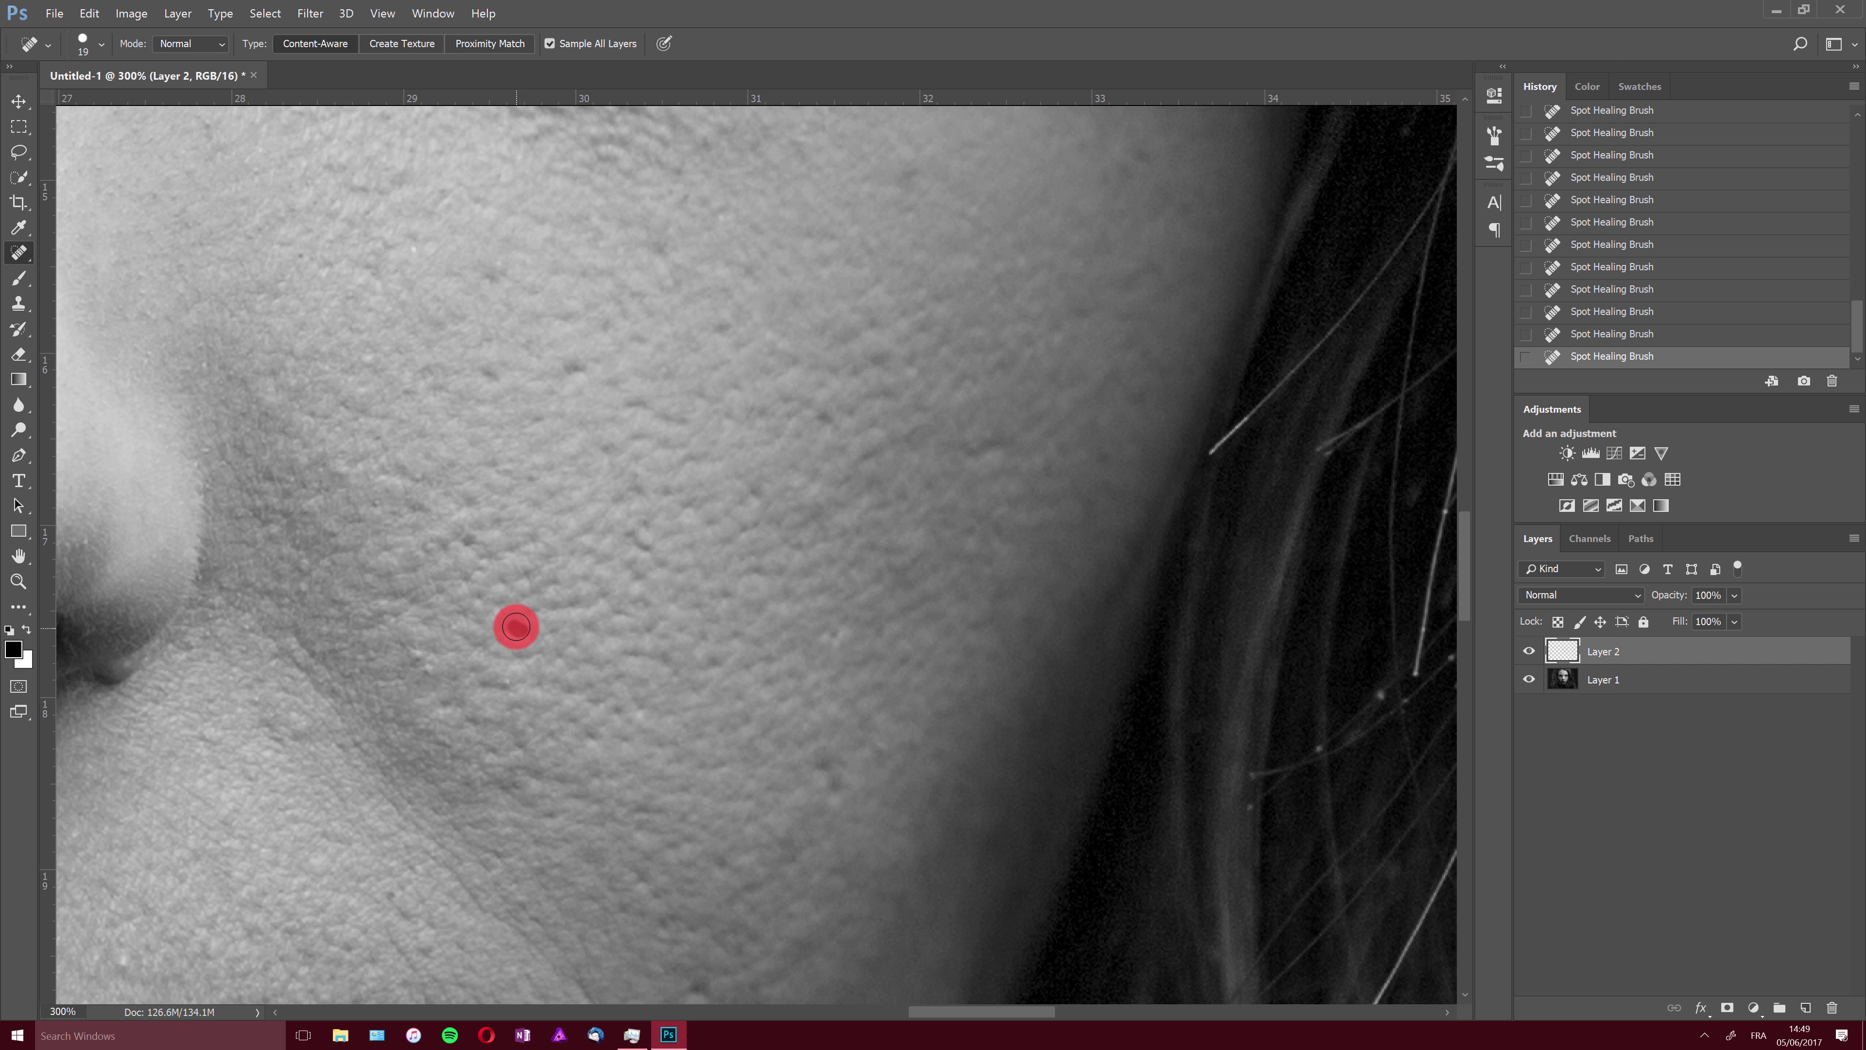
Step: Heal the remaining marks on the lit cheek and the fine creases along the smile fold down toward the mouth
left_click(584, 378)
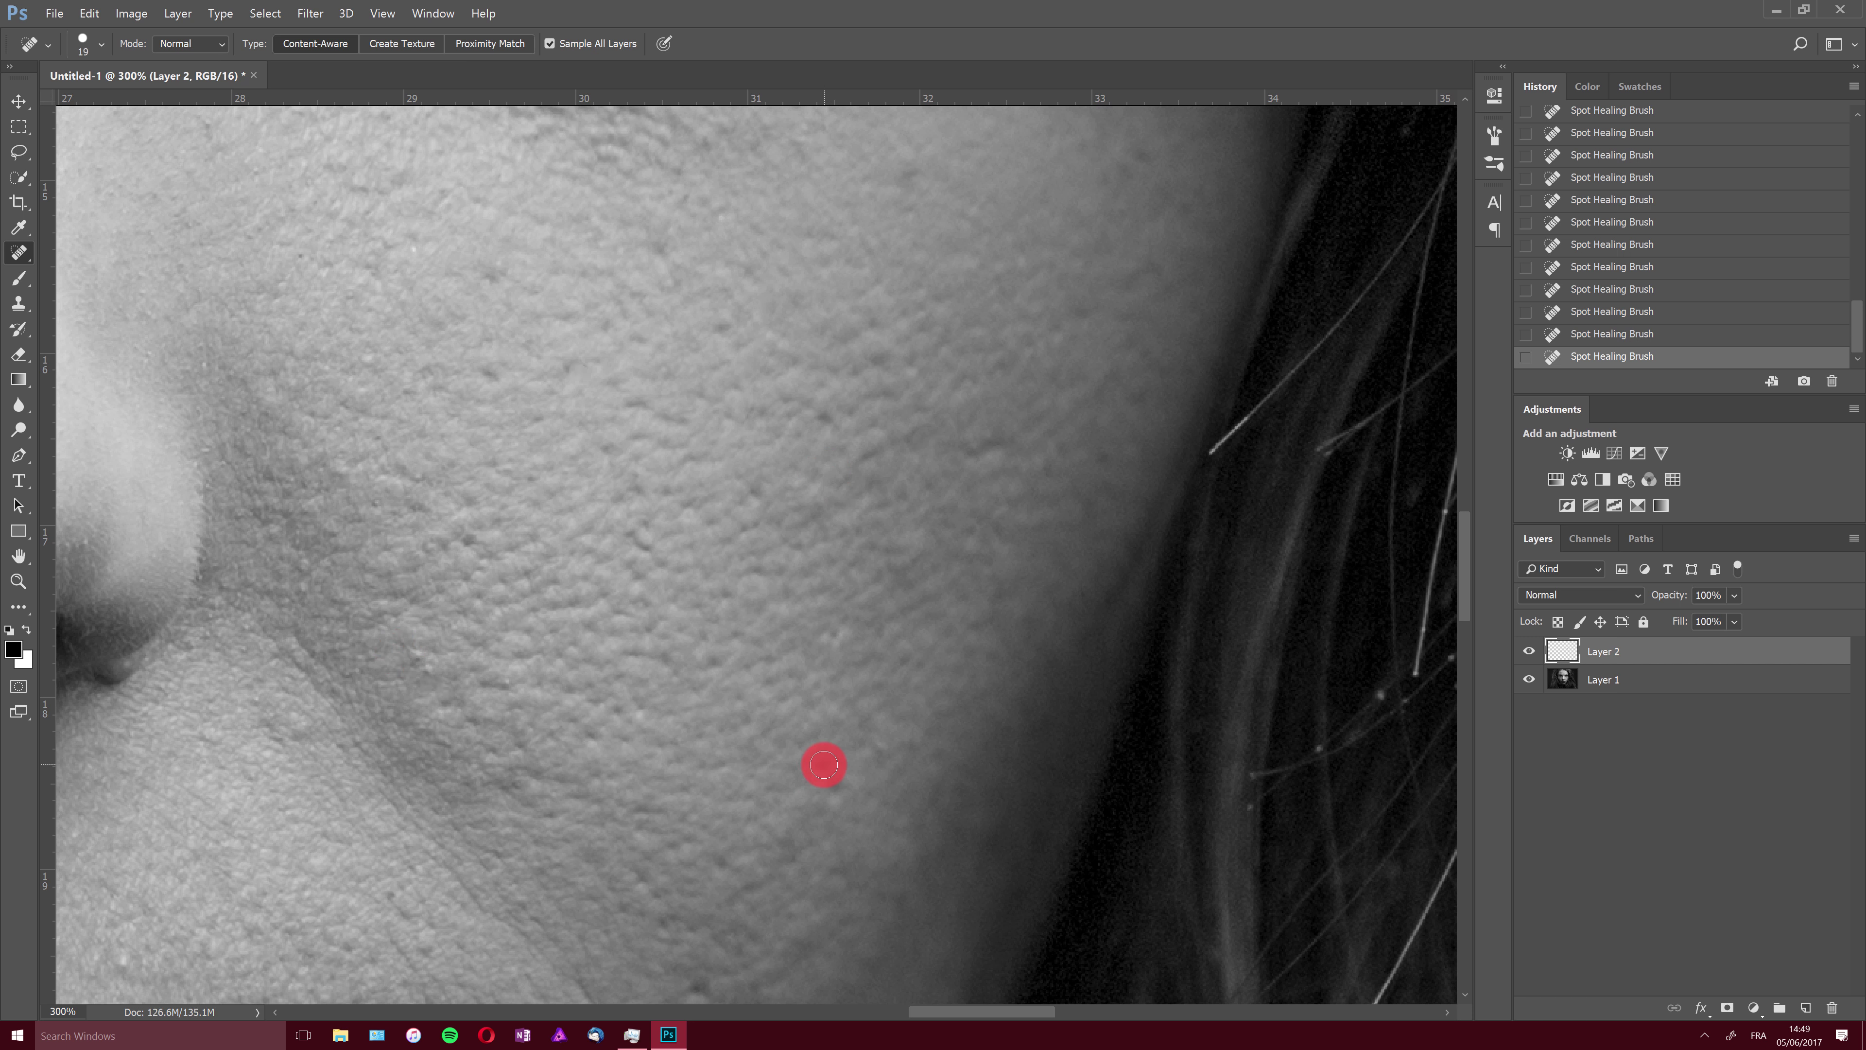
left_click(835, 792)
left_click_drag(1465, 581, 1462, 613)
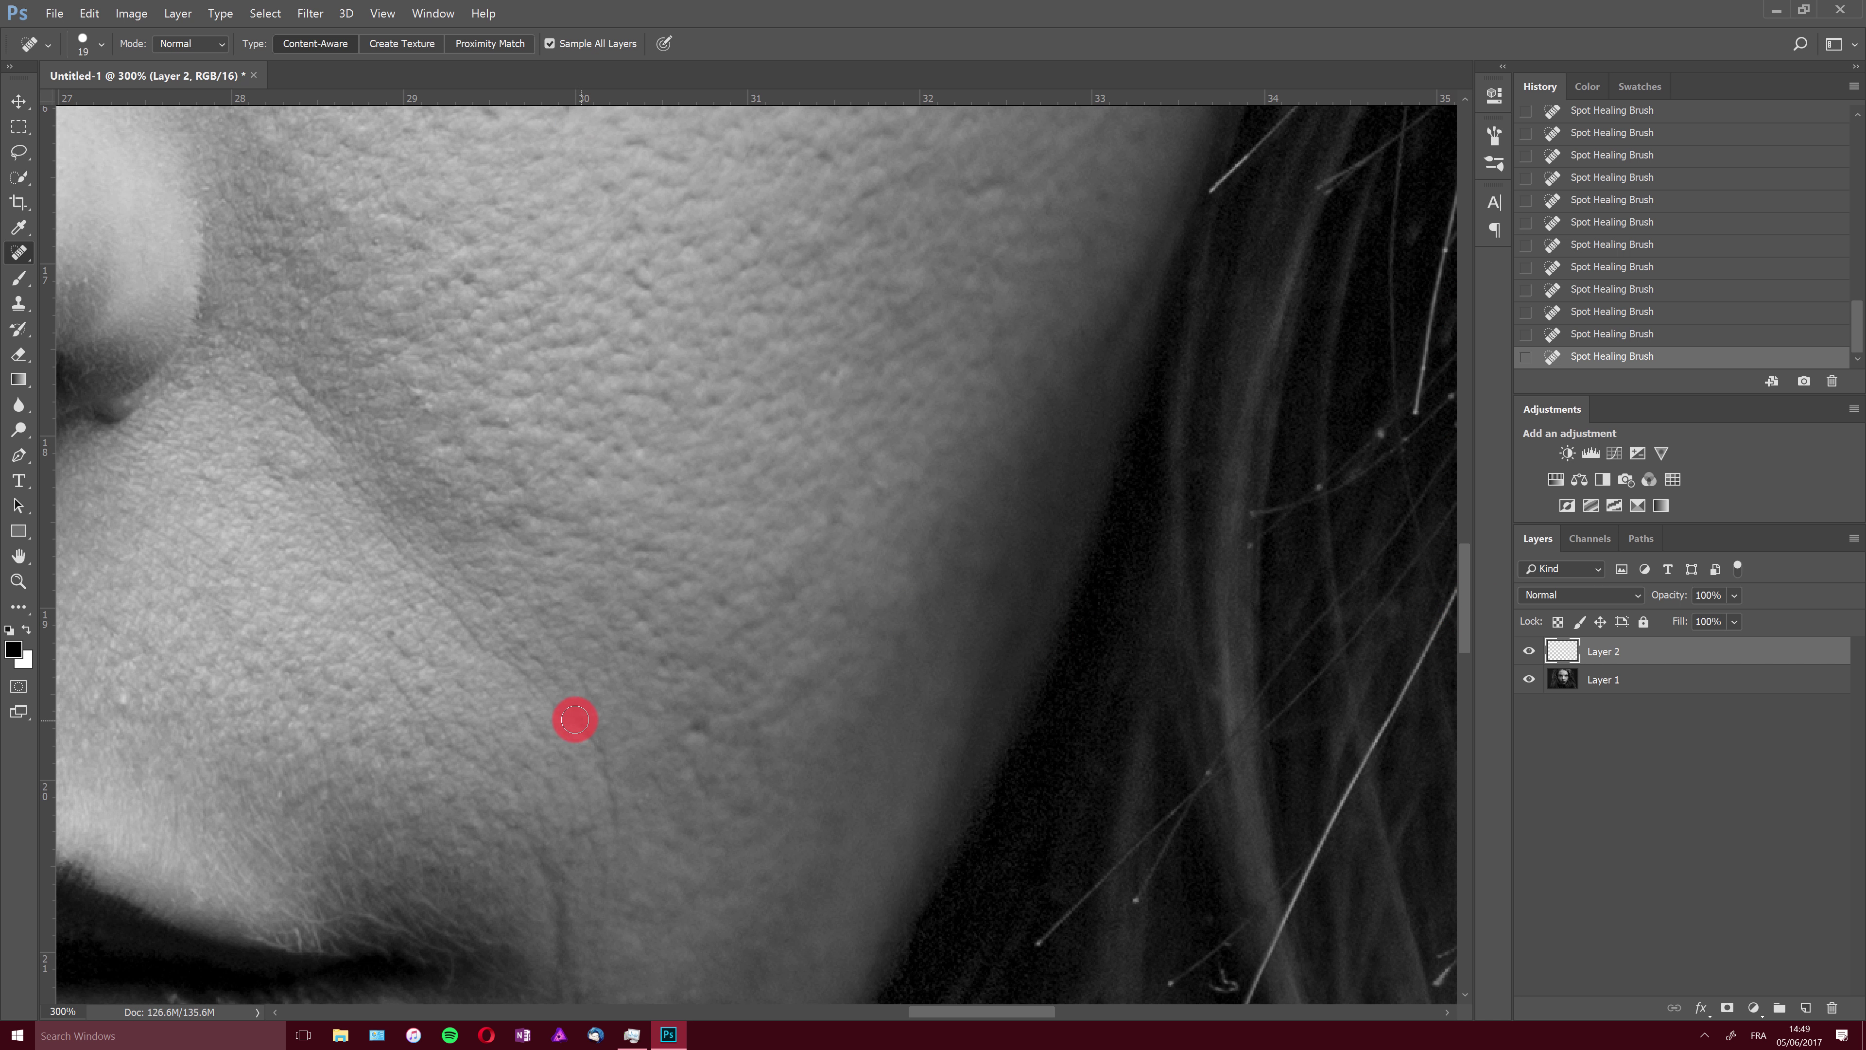
left_click_drag(614, 826, 612, 824)
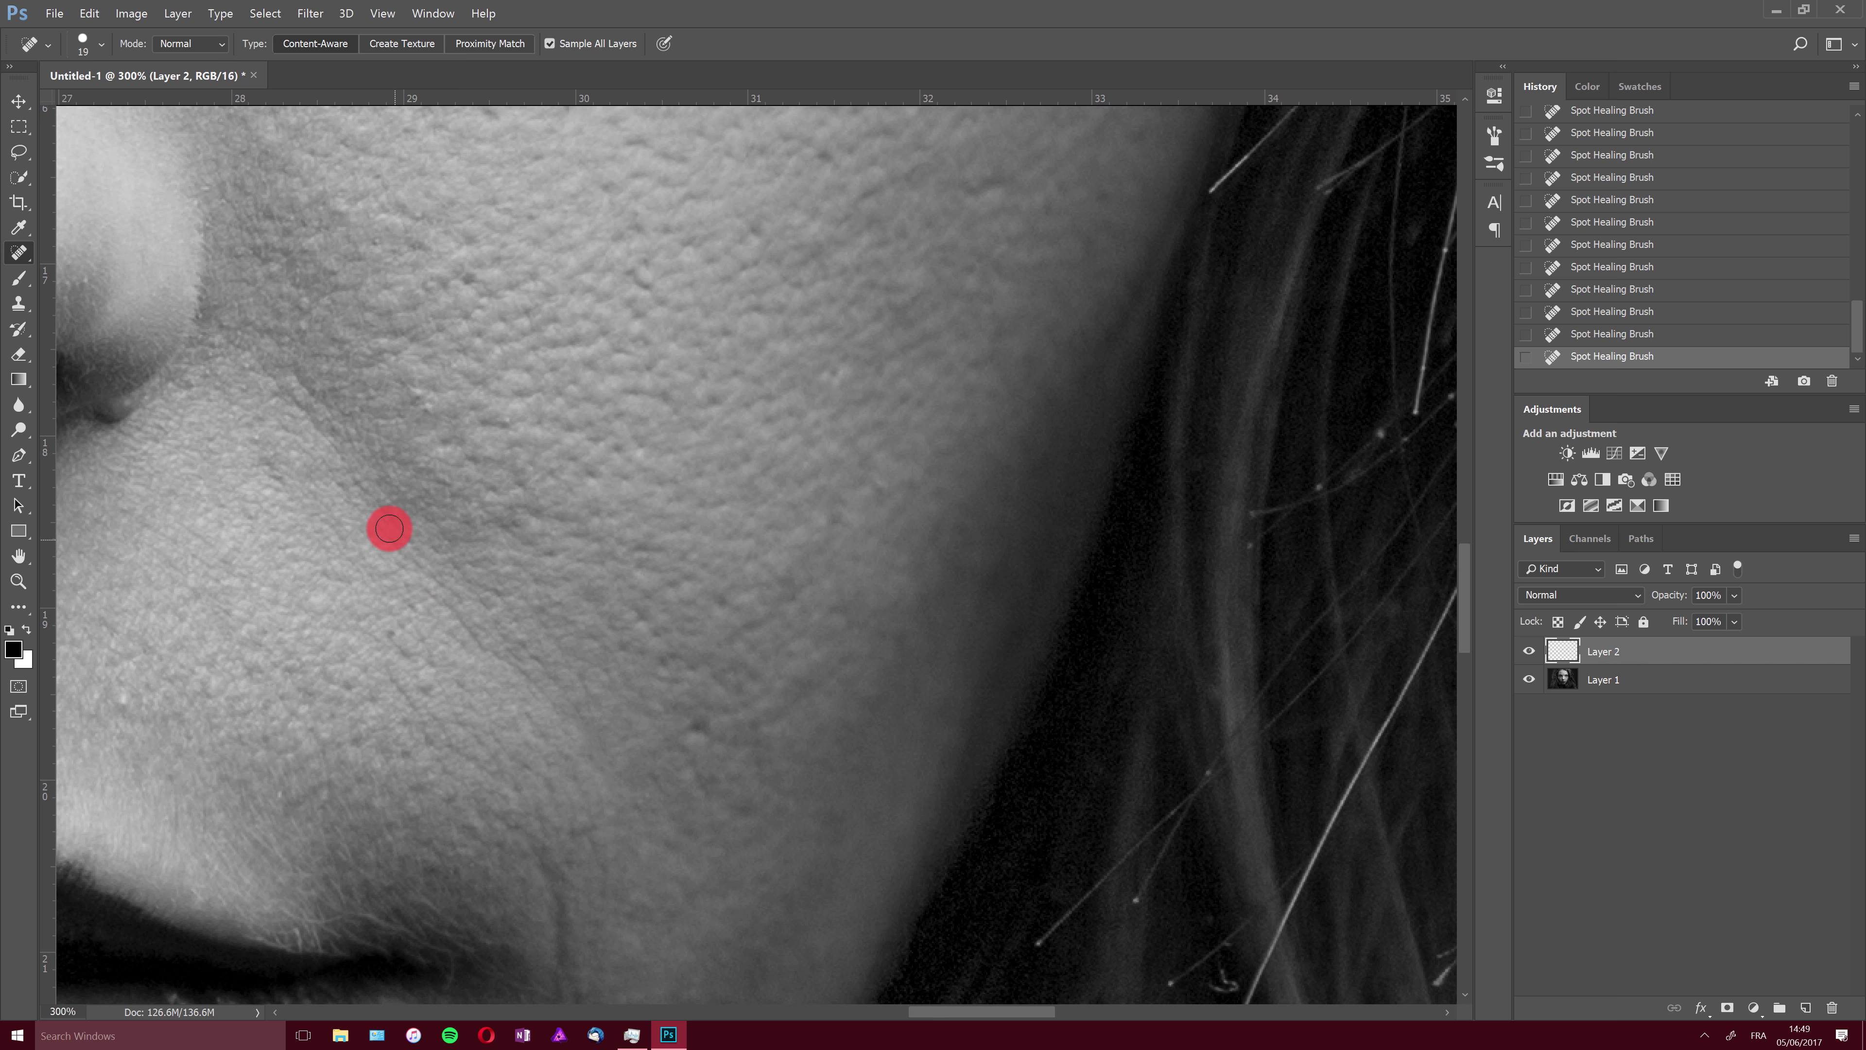
left_click_drag(380, 522, 491, 656)
left_click_drag(417, 562, 467, 609)
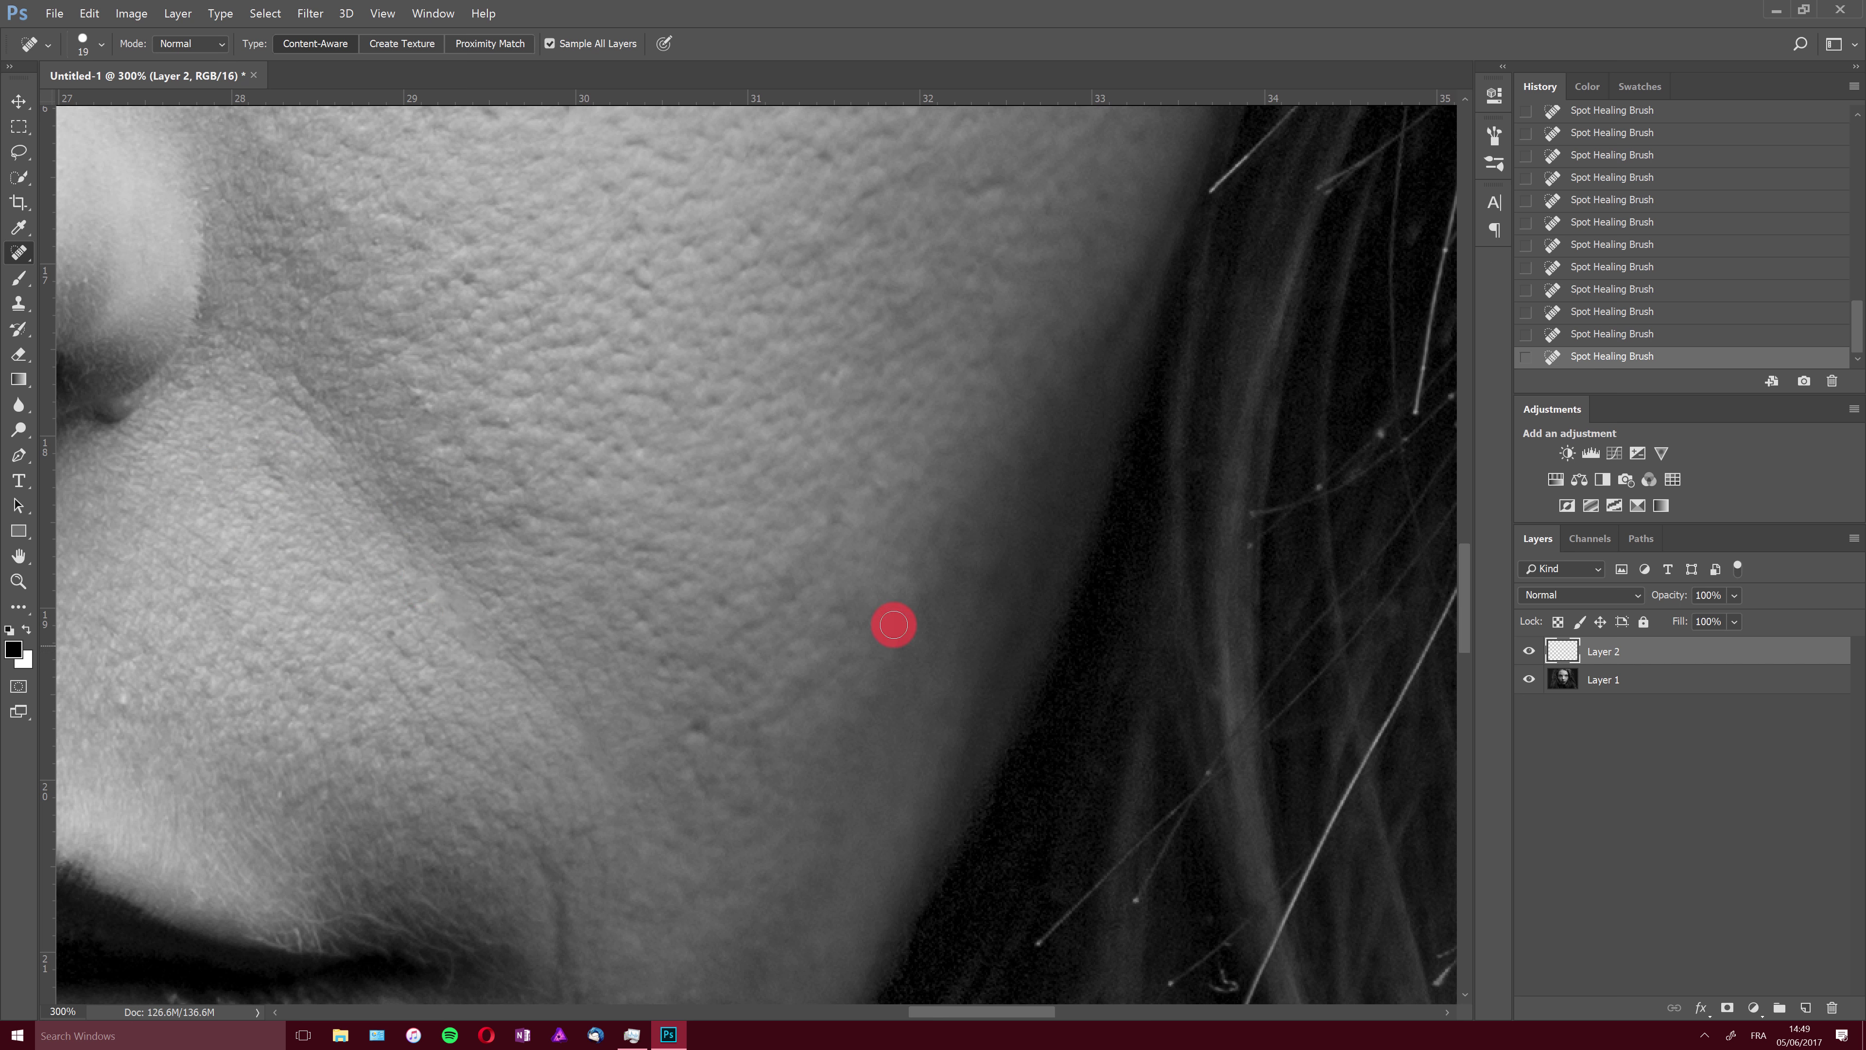
Step: Heal the vertical crease beside the mouth corner on the lit side with the Spot Healing Brush
scroll(1468, 563, "down", 5)
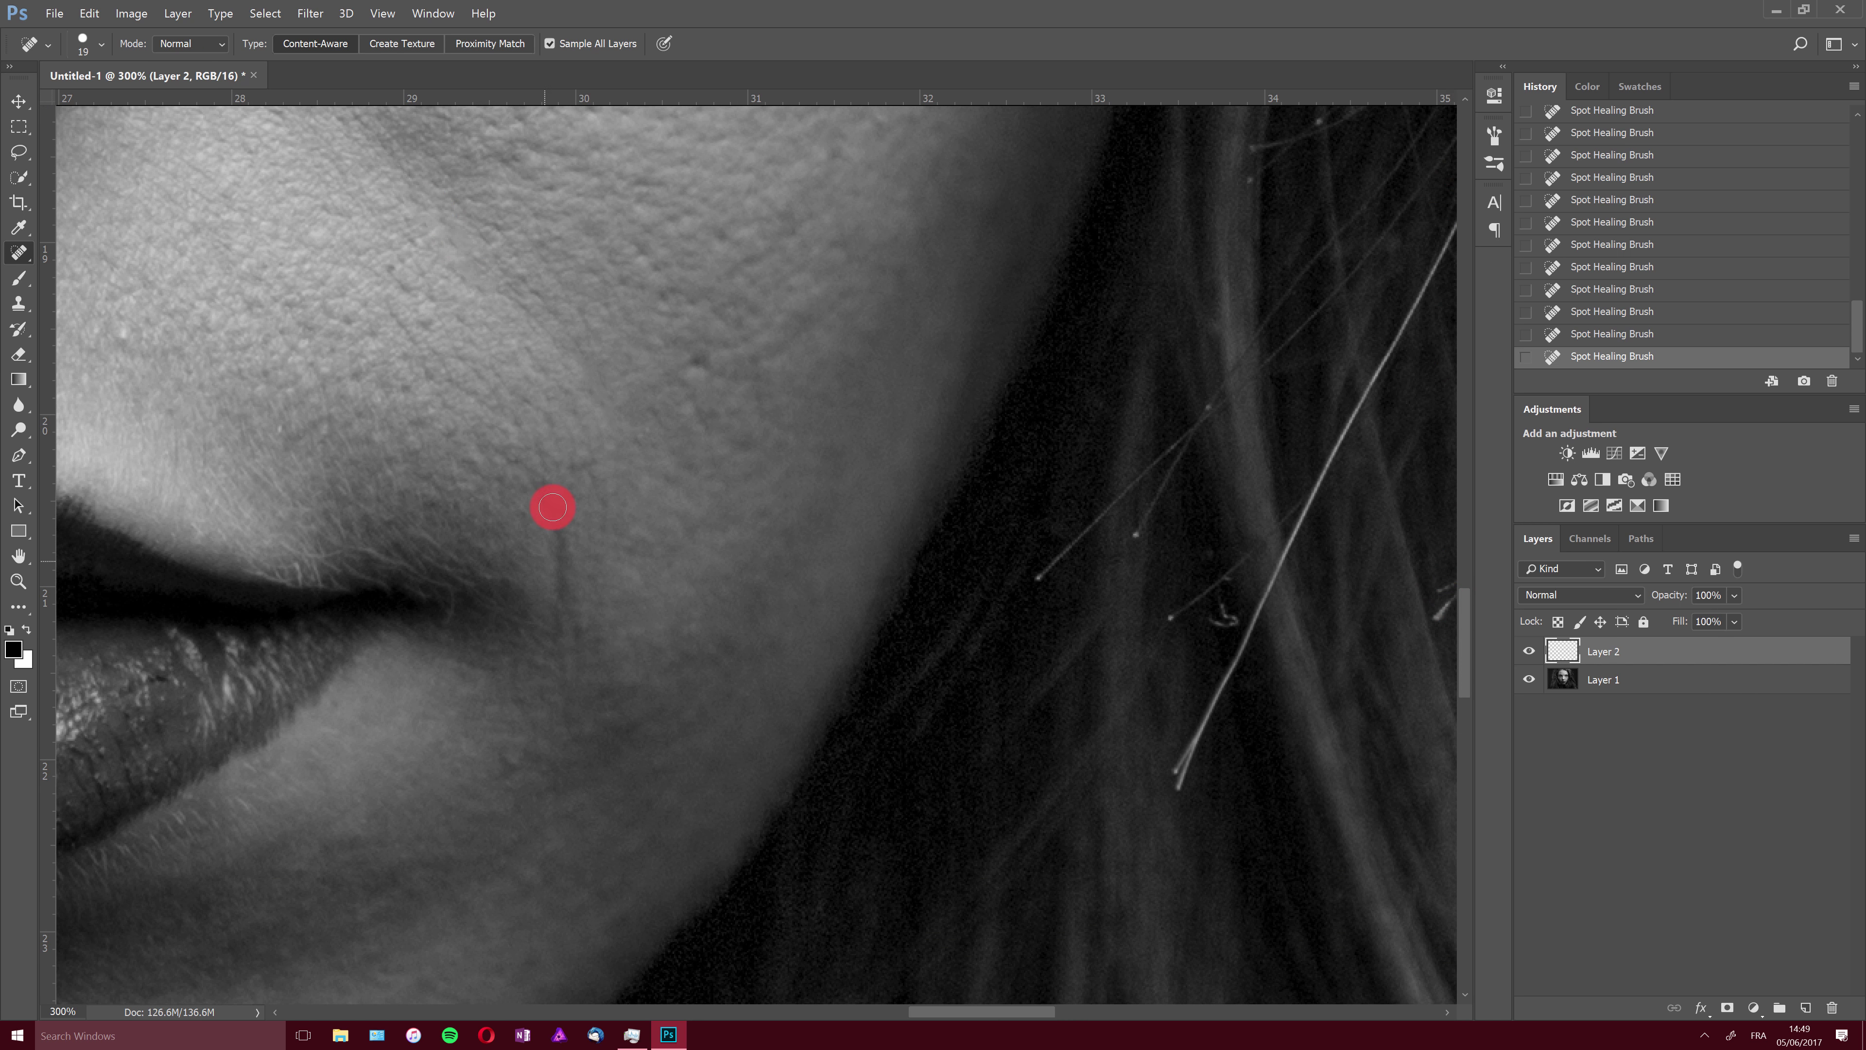
left_click_drag(556, 545, 561, 649)
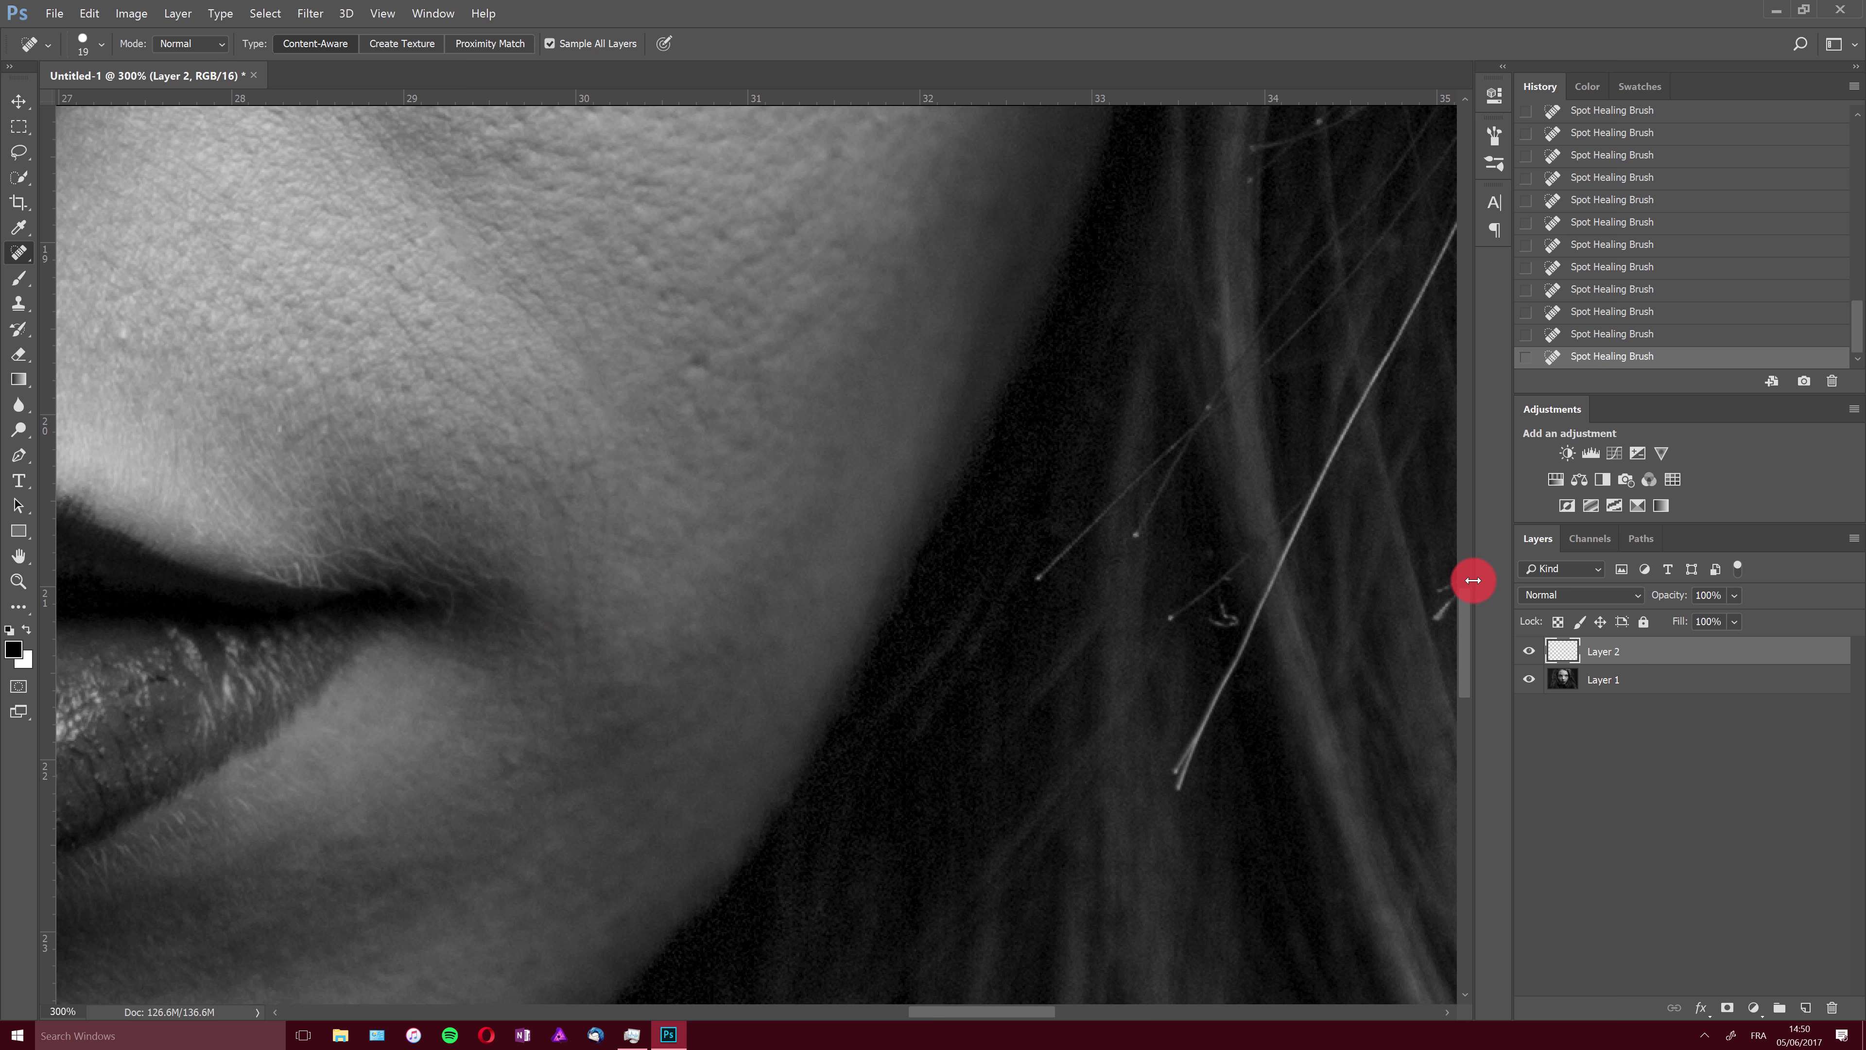
left_click_drag(1464, 605, 1469, 591)
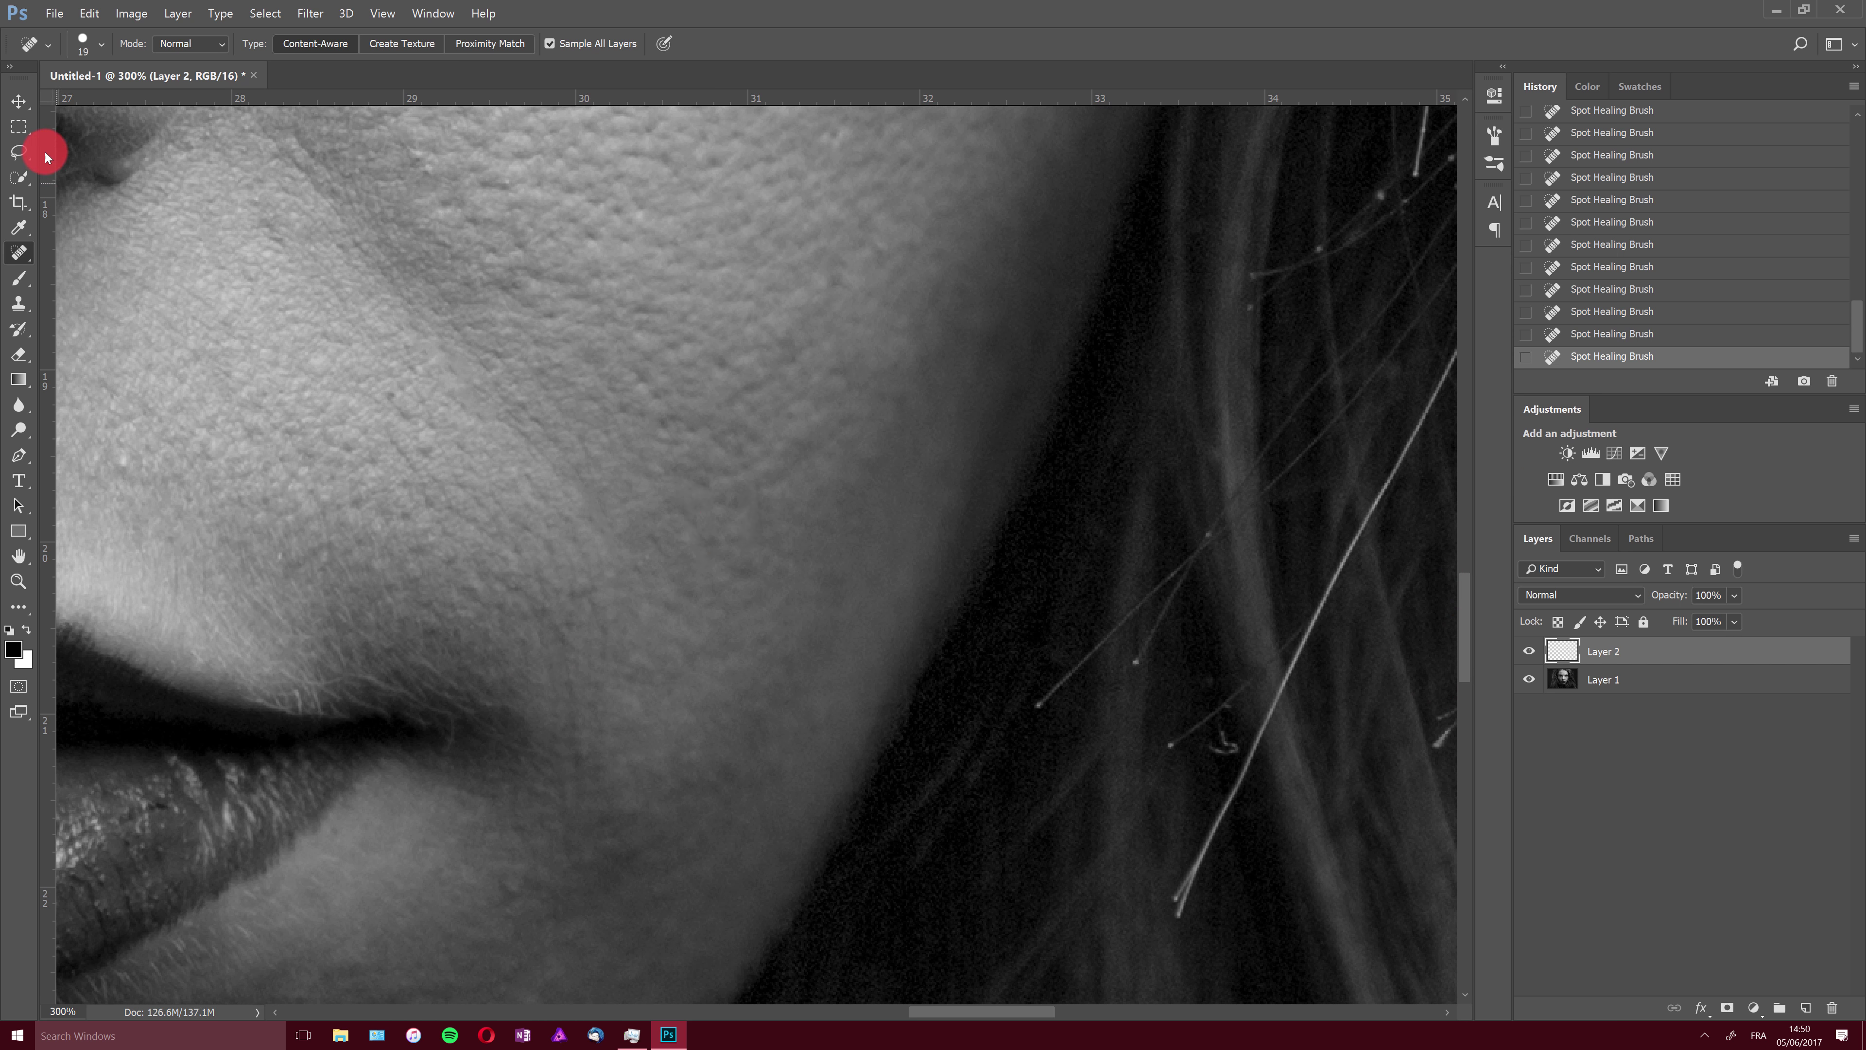
left_click(18, 152)
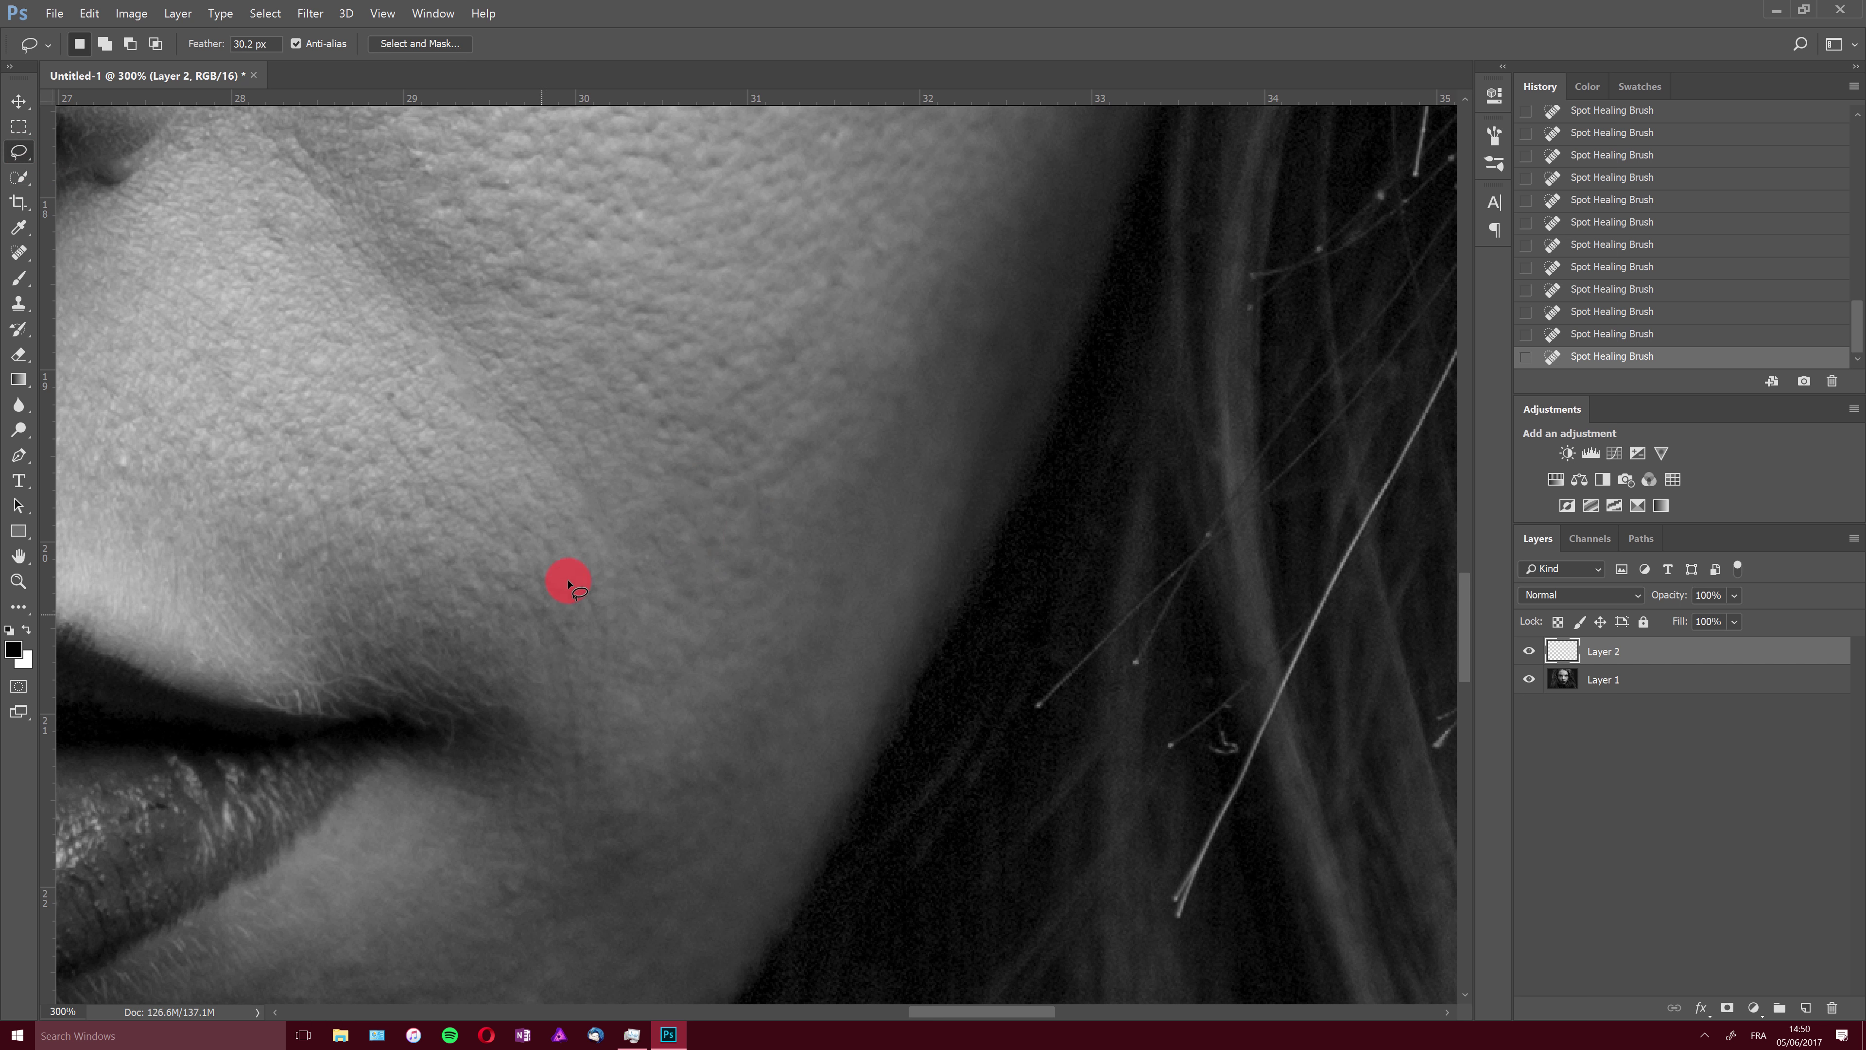
mouse_move(504, 566)
left_mouse_down()
mouse_move(528, 806)
mouse_move(642, 836)
mouse_move(643, 539)
left_mouse_up()
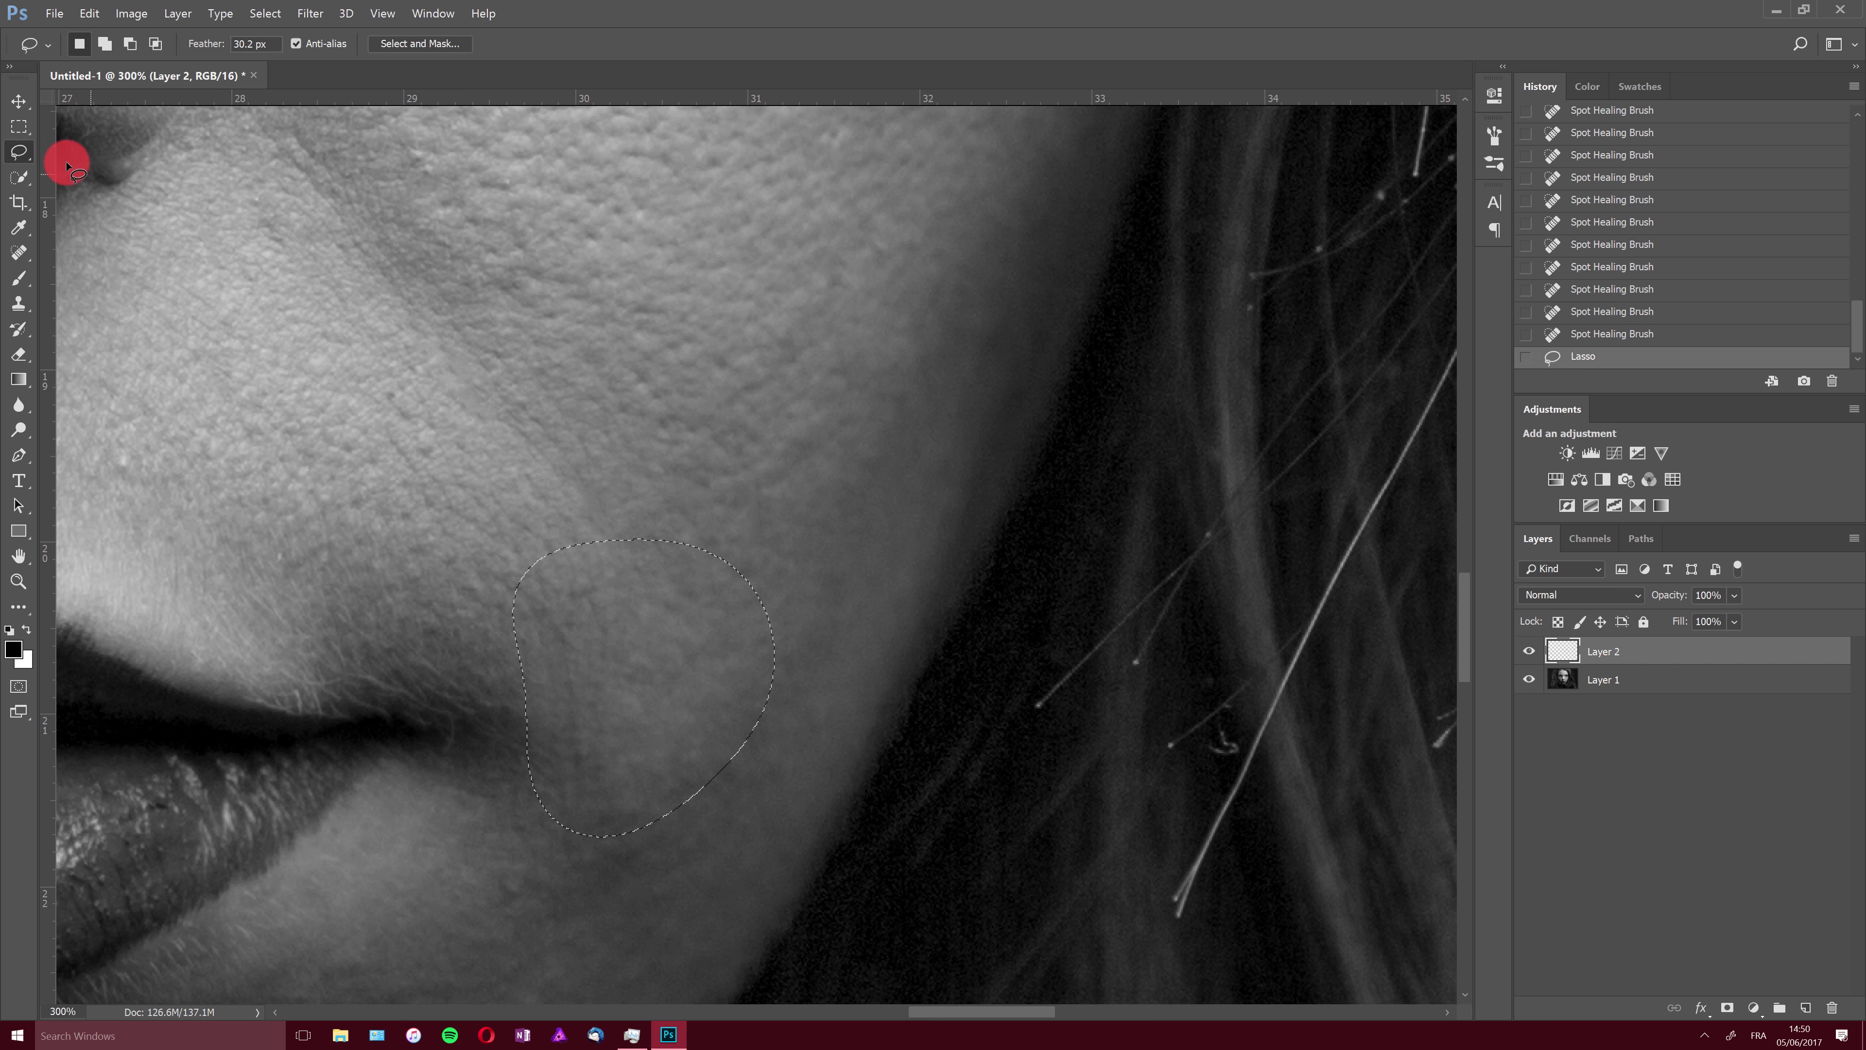
Step: Deselect the area and heal the dark crease above the mouth corner on the shadowed side with the Spot Healing Brush
left_click(20, 253)
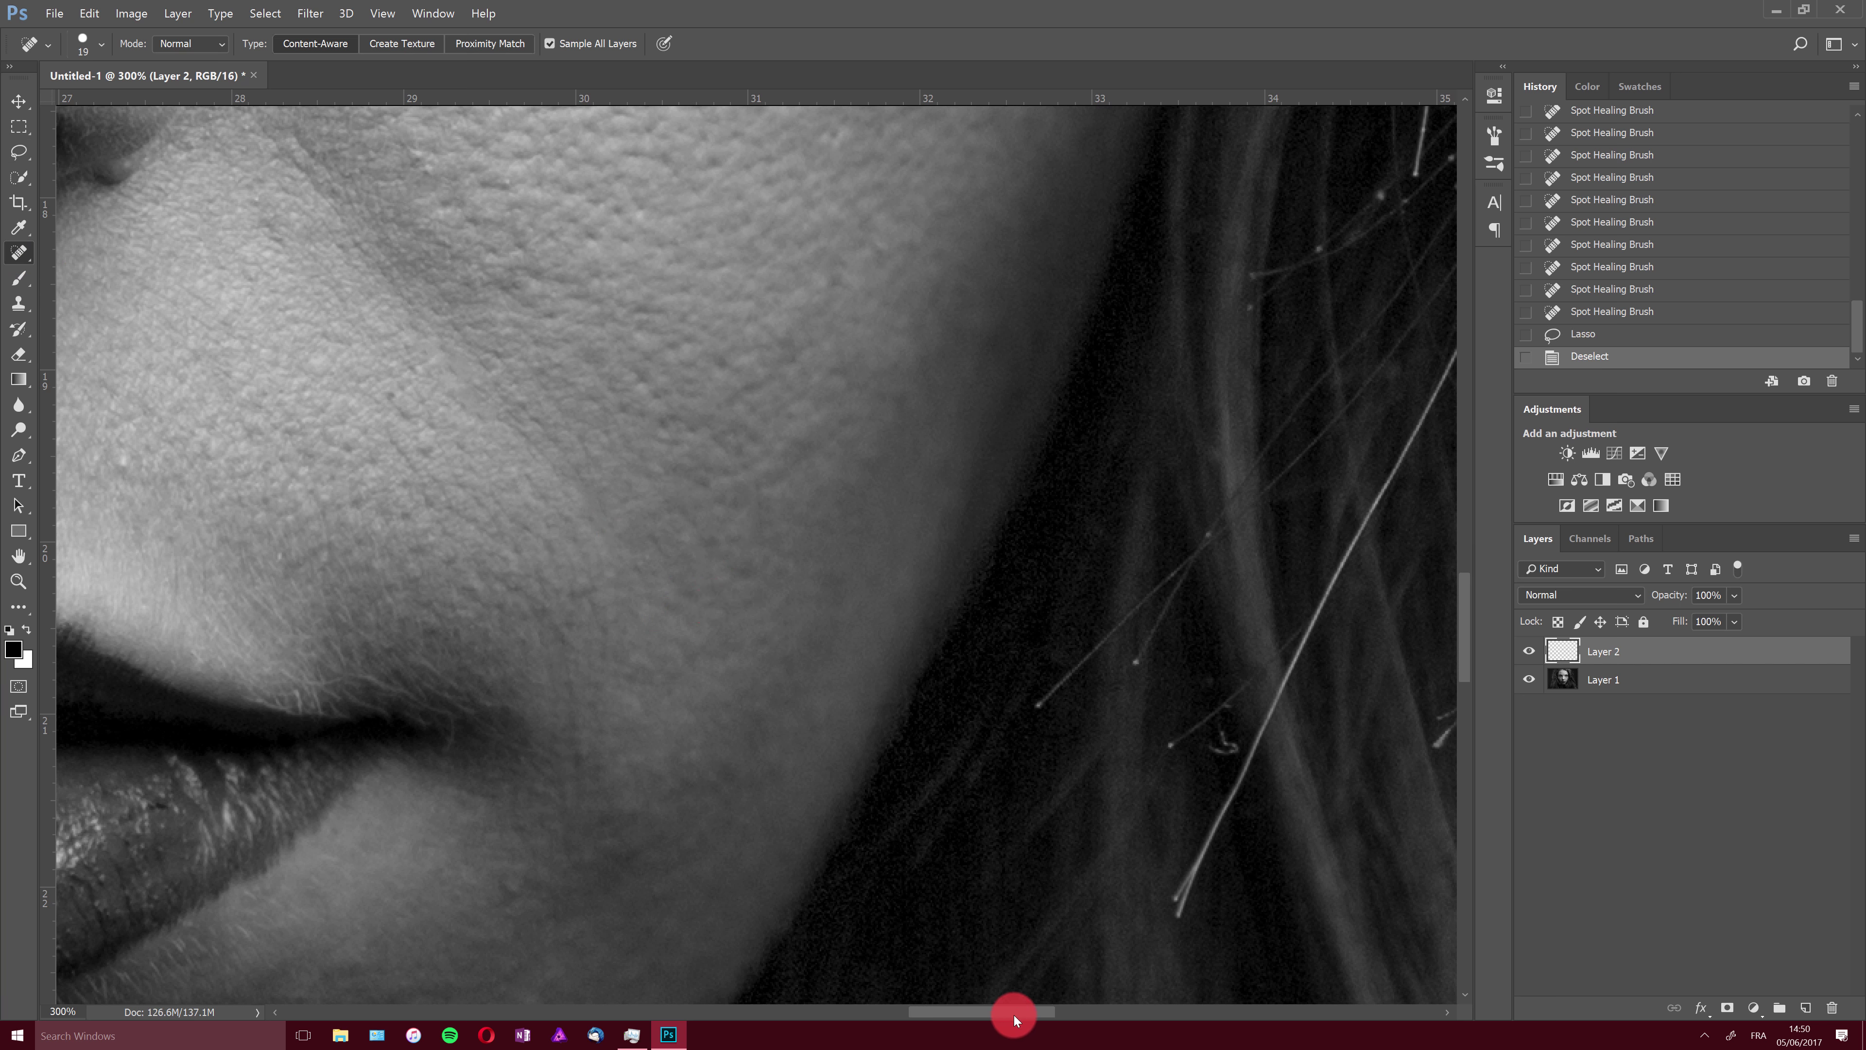
left_click_drag(1014, 1015, 874, 974)
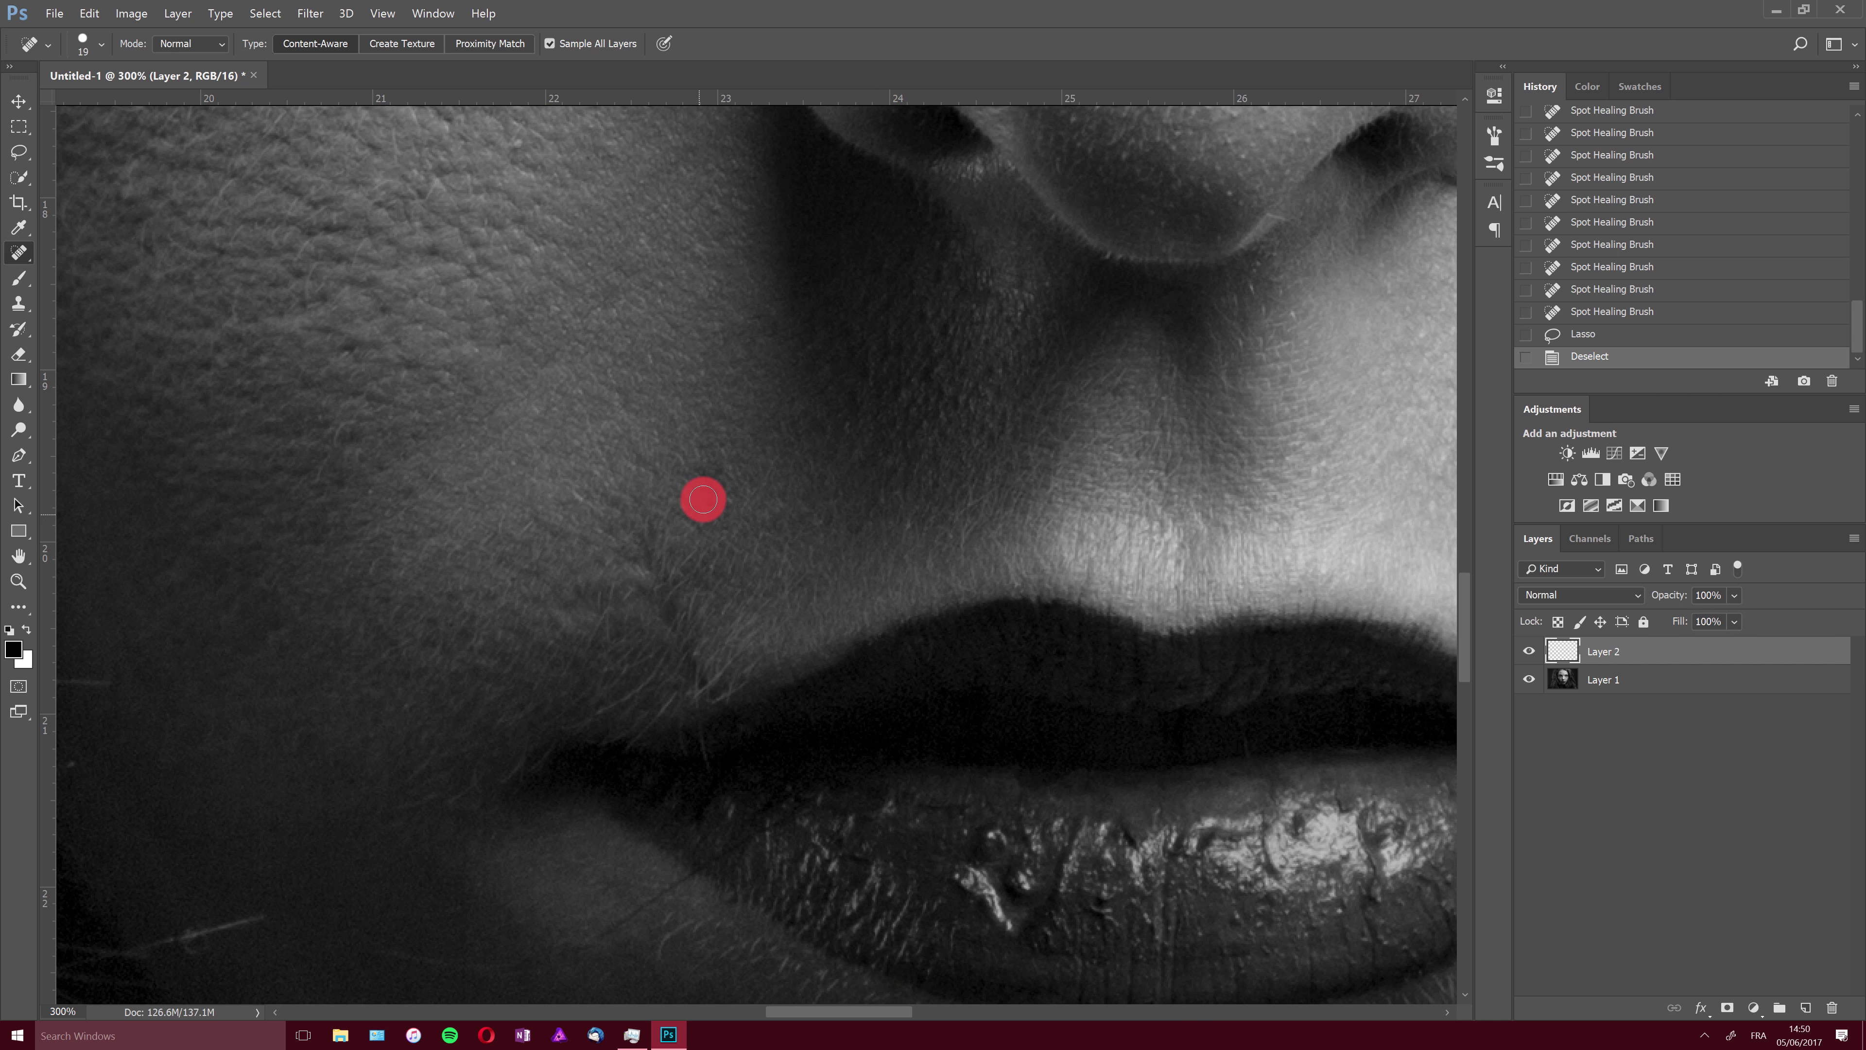
left_click_drag(666, 584, 645, 533)
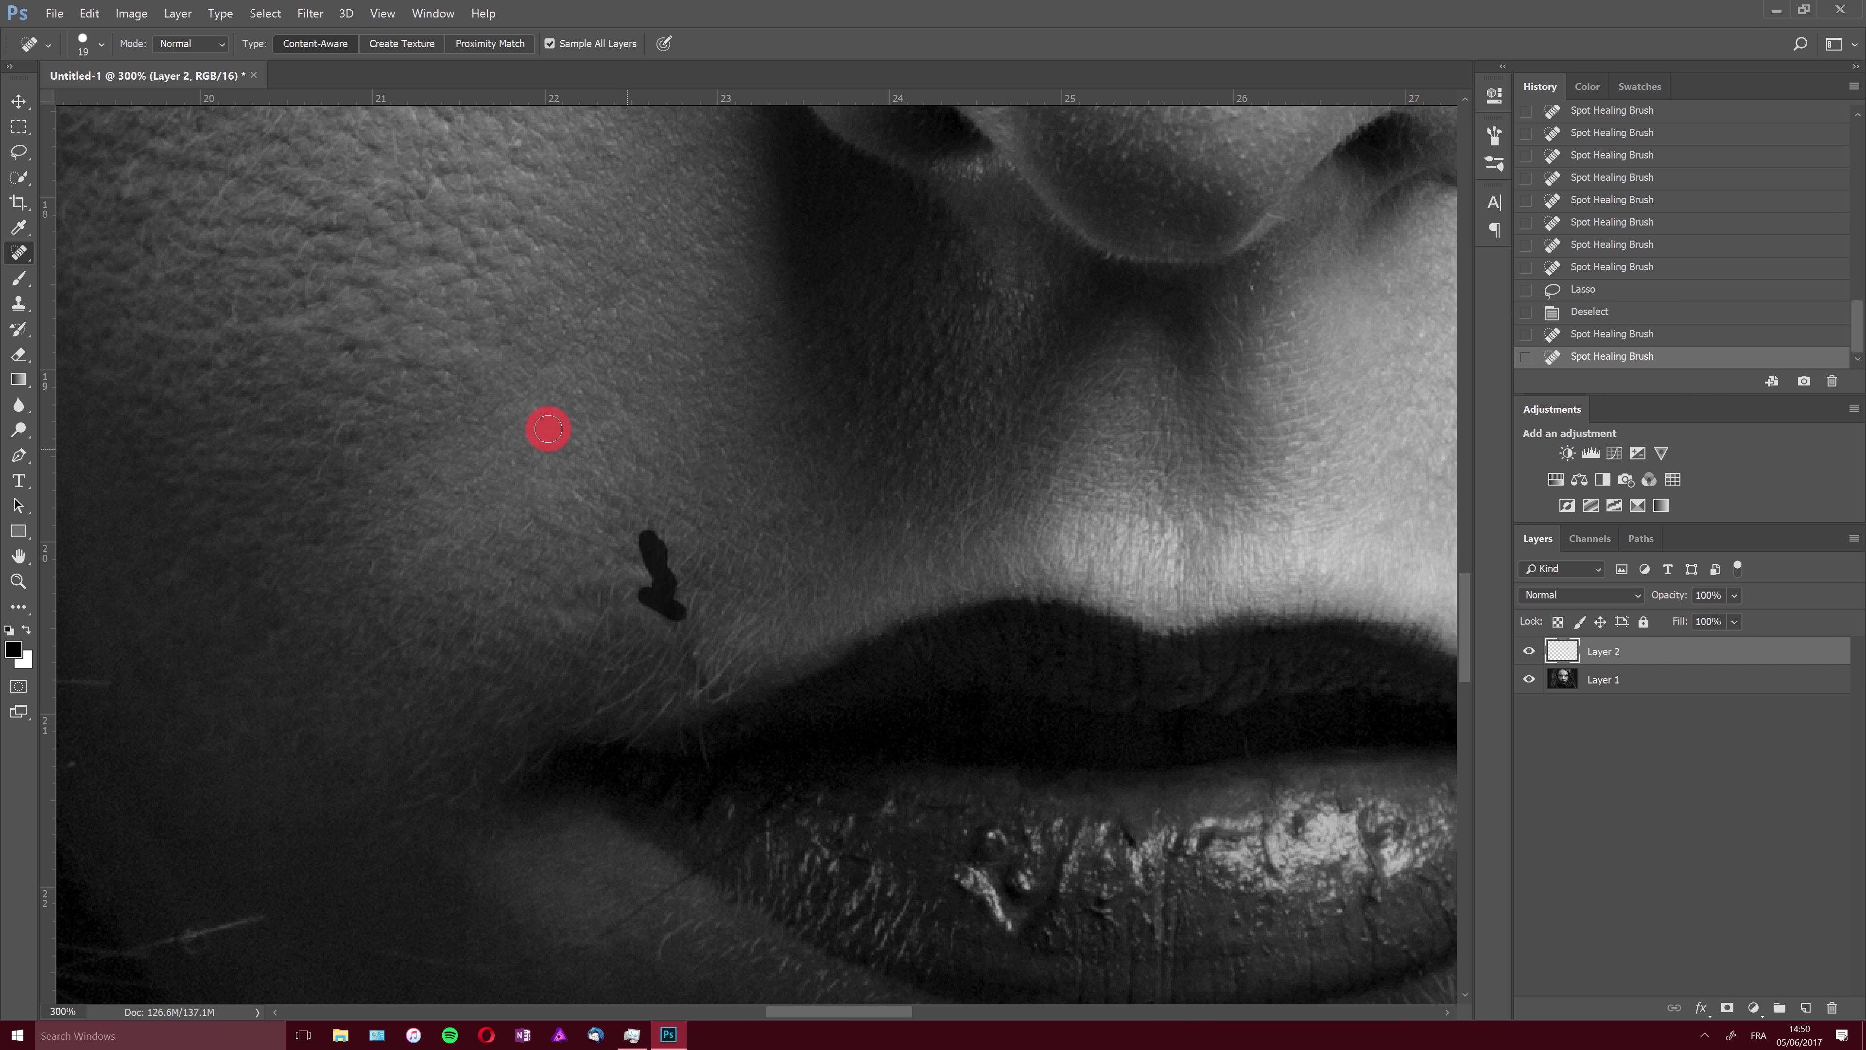
Step: Heal small blemishes across the middle and lit side of the forehead with the Spot Healing Brush at 100% zoom
double_click(18, 581)
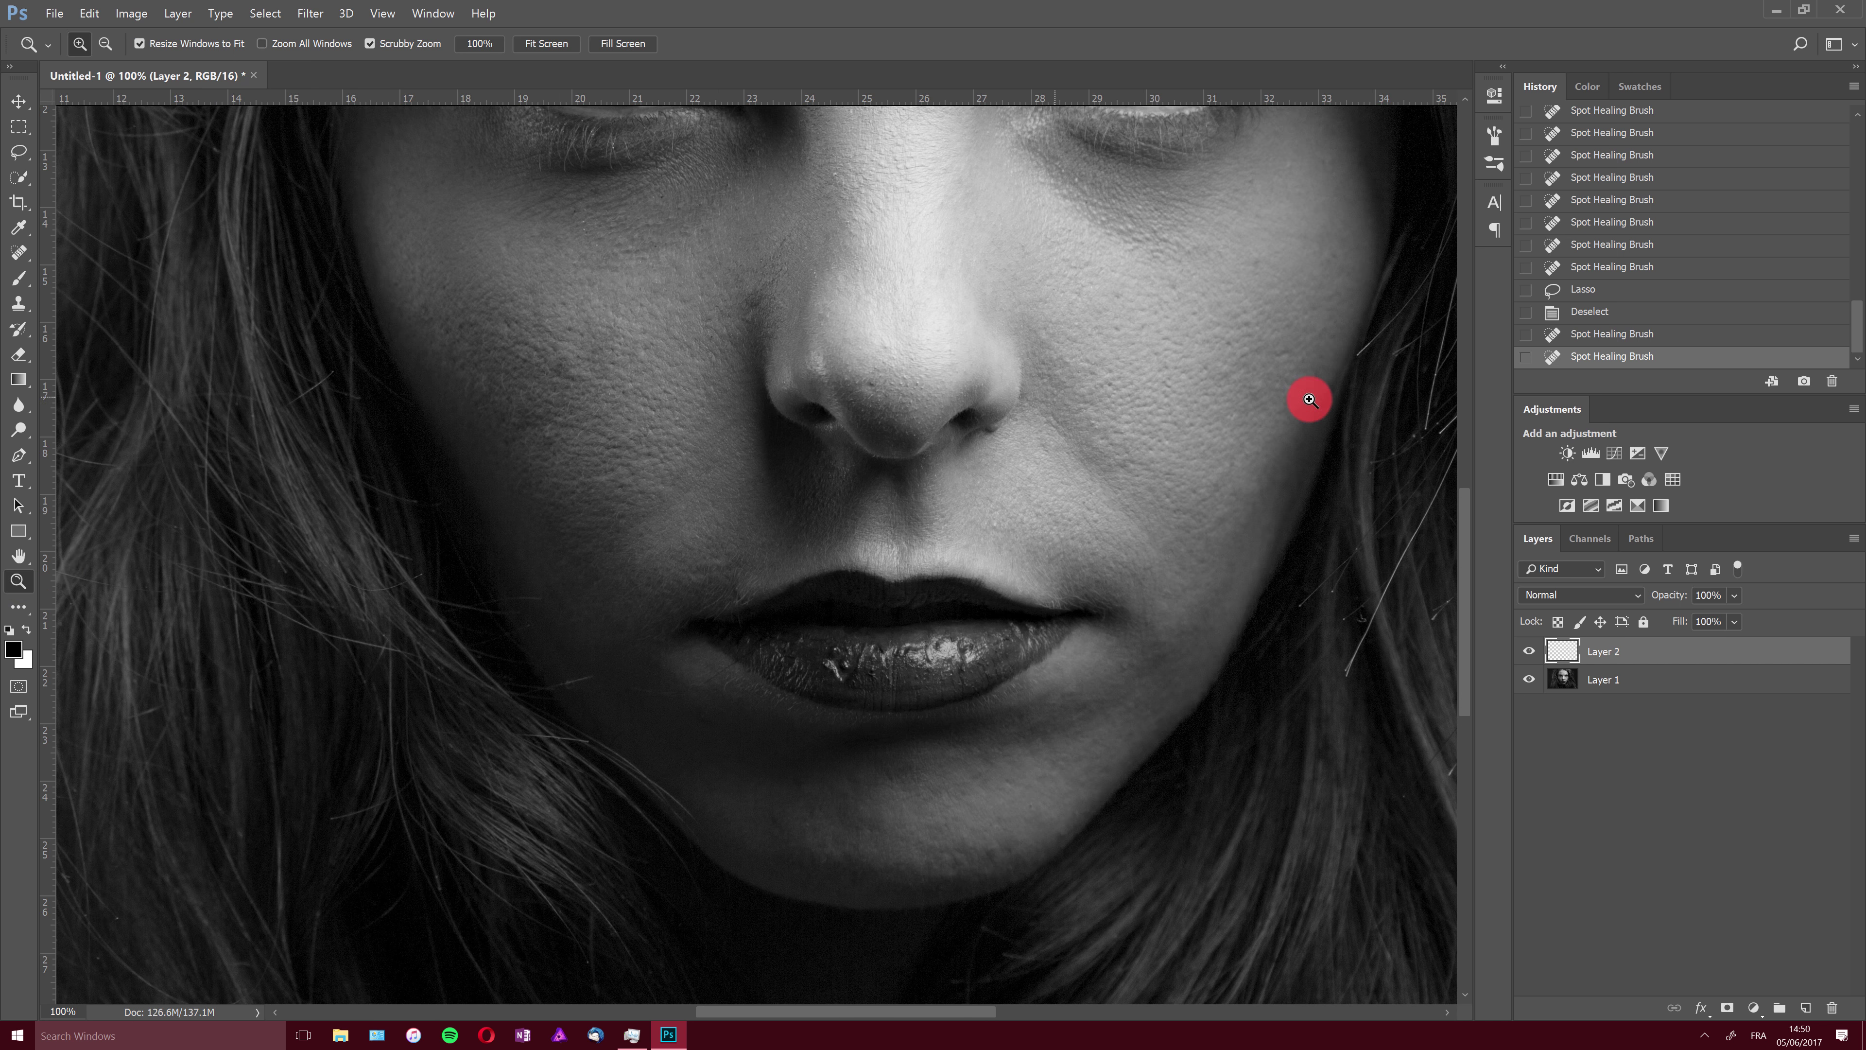
left_click_drag(1464, 499, 1456, 341)
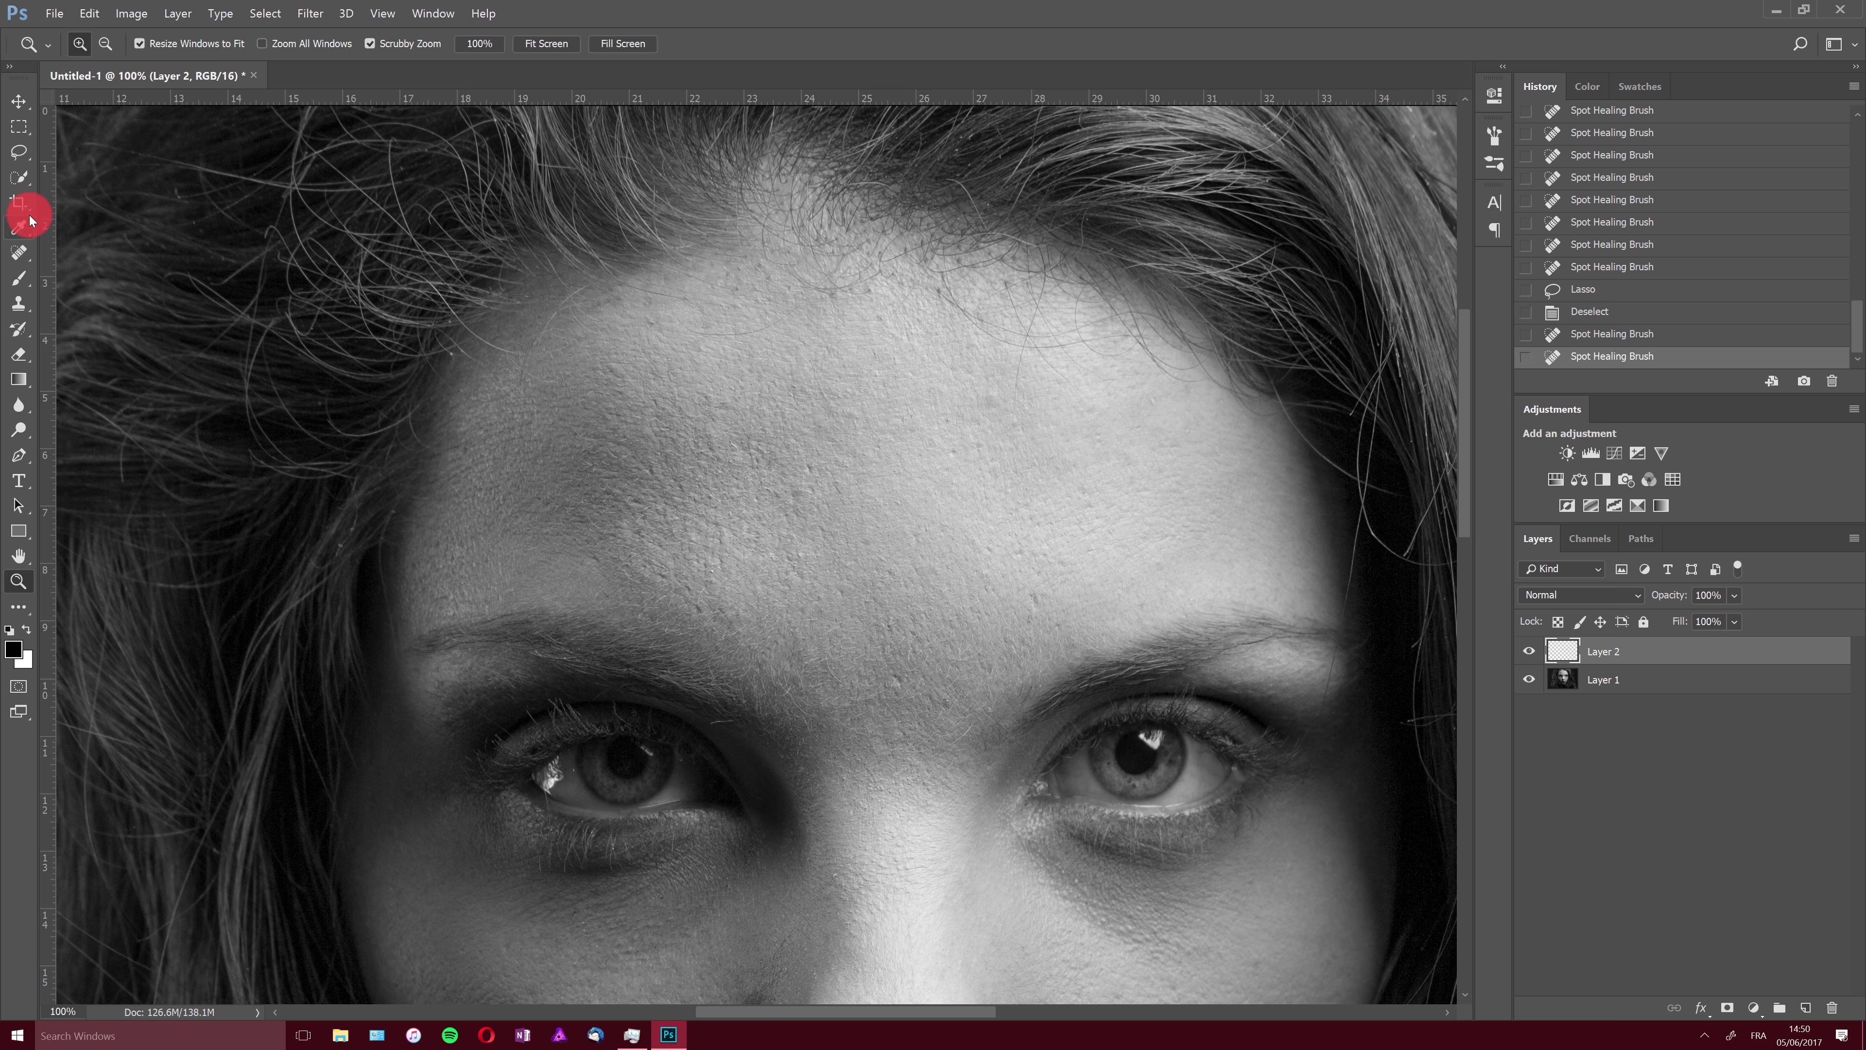
left_click(18, 252)
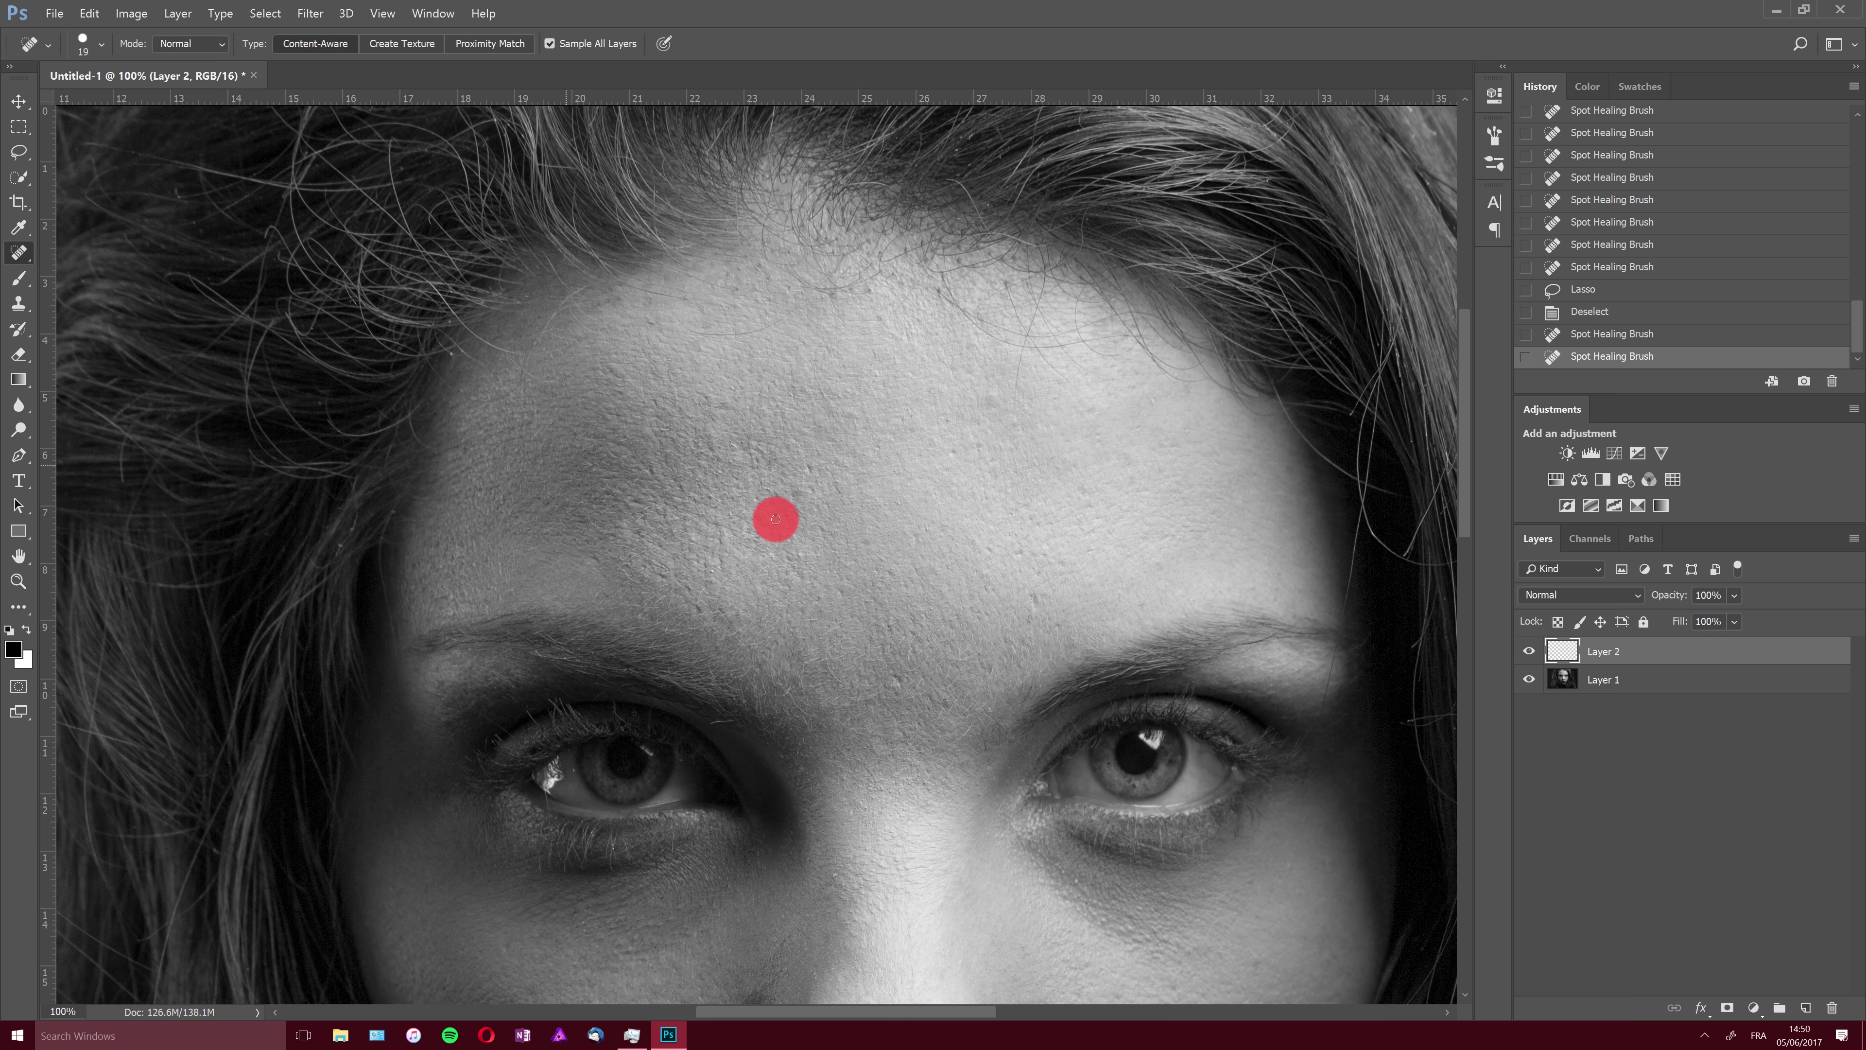
left_click(1029, 602)
left_click(1019, 550)
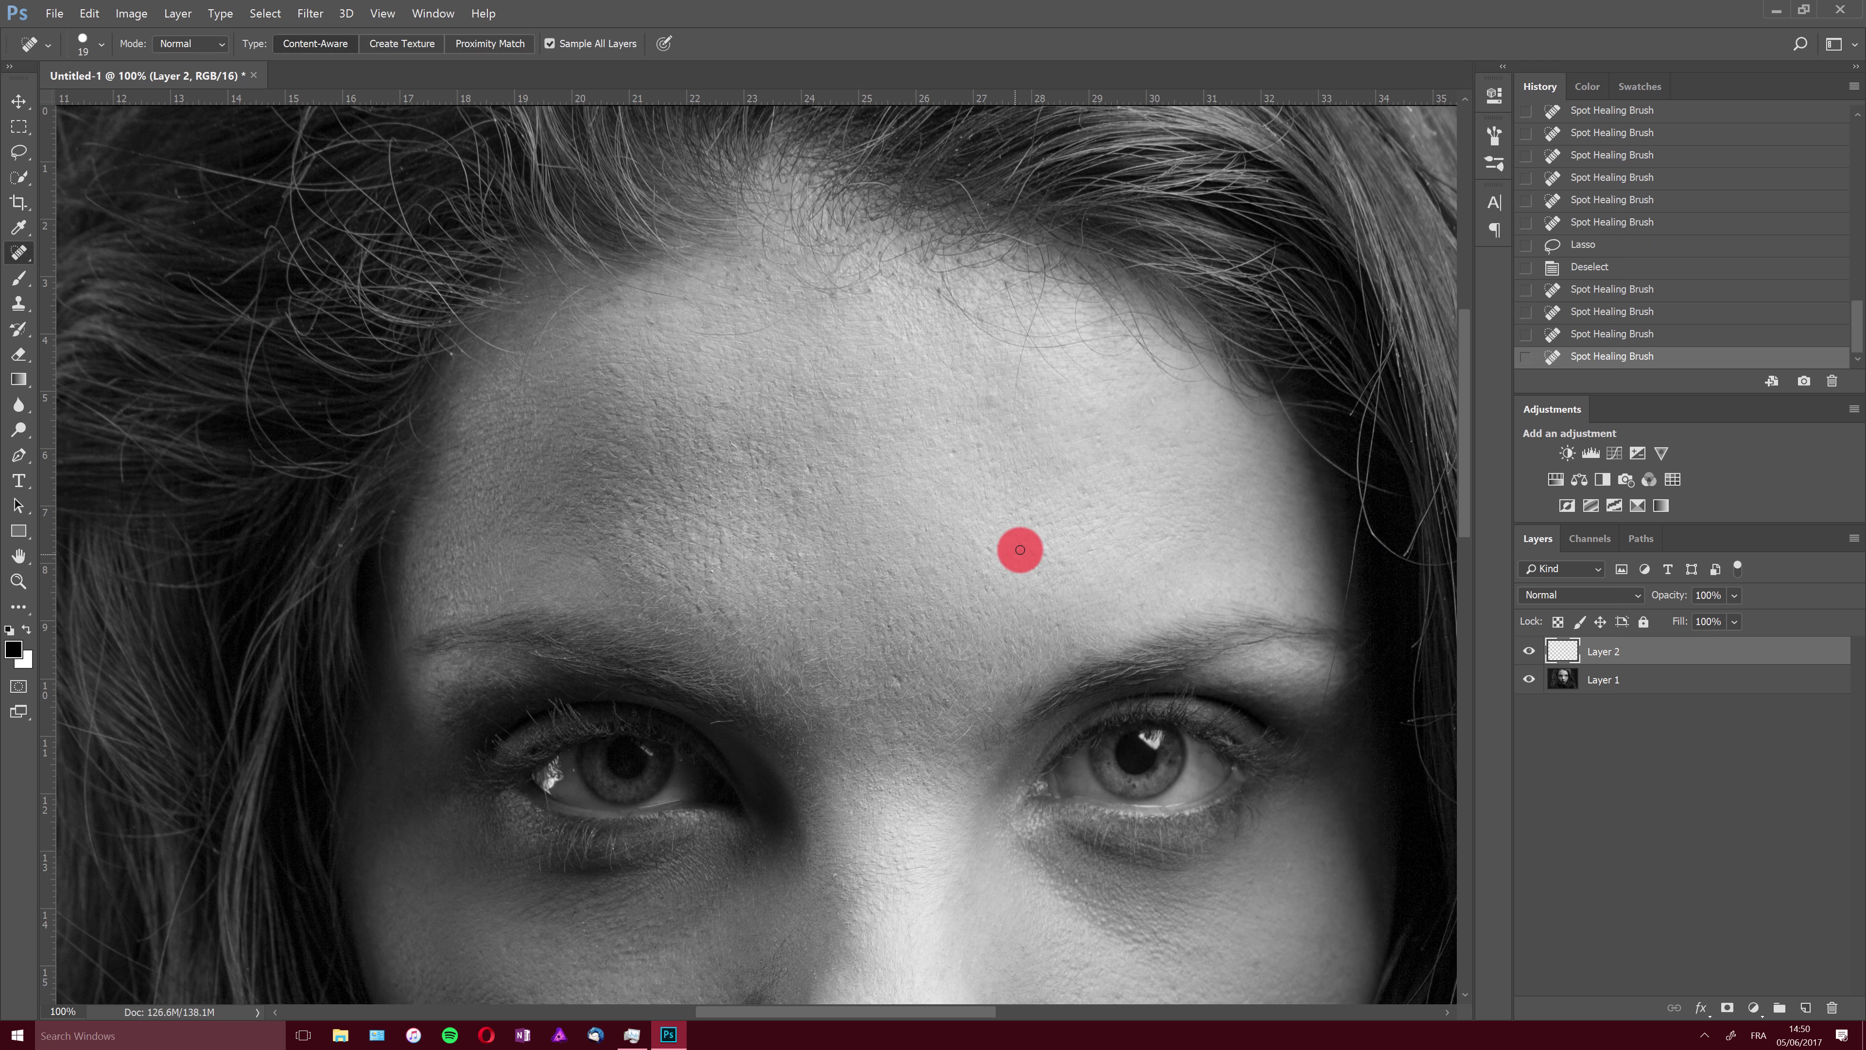
left_click(996, 405)
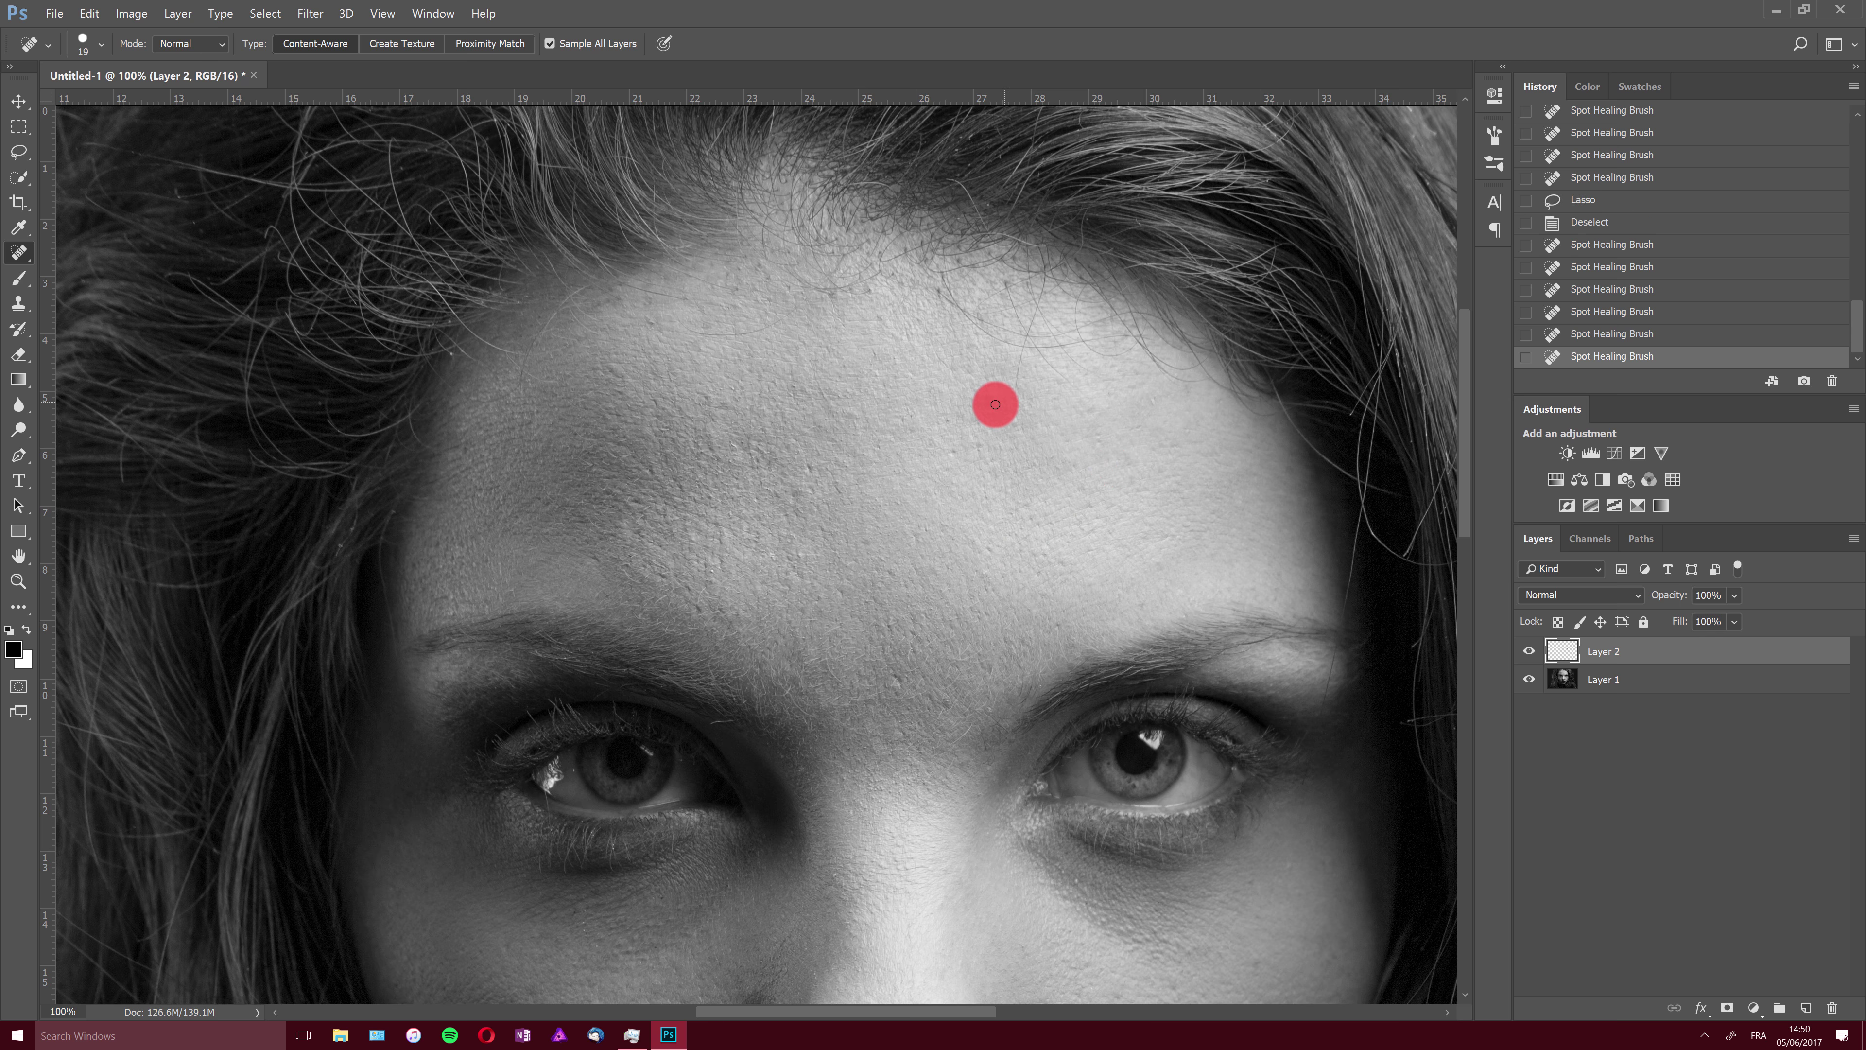
left_click(986, 396)
left_click(806, 466)
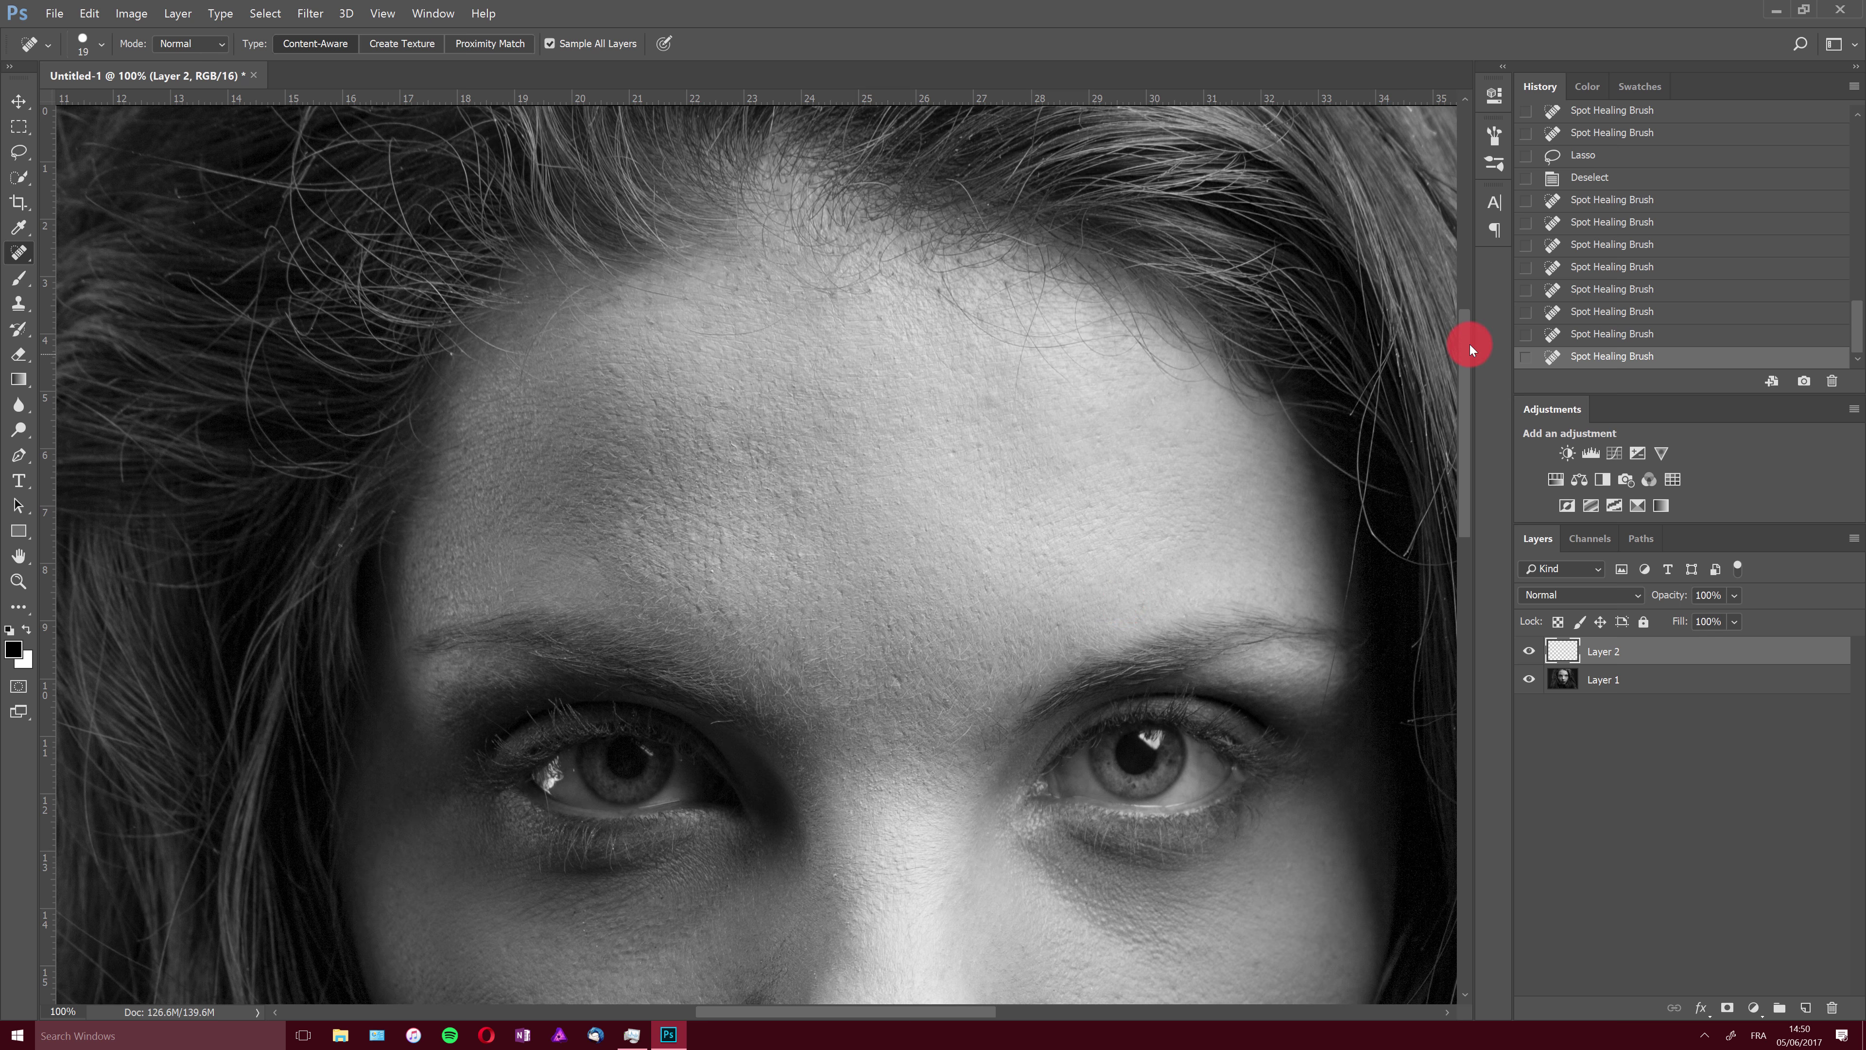
Step: Heal the spots between the eyebrows, on the shadowed cheek and just above the eyebrow on the lit side
left_click_drag(1467, 335, 1464, 404)
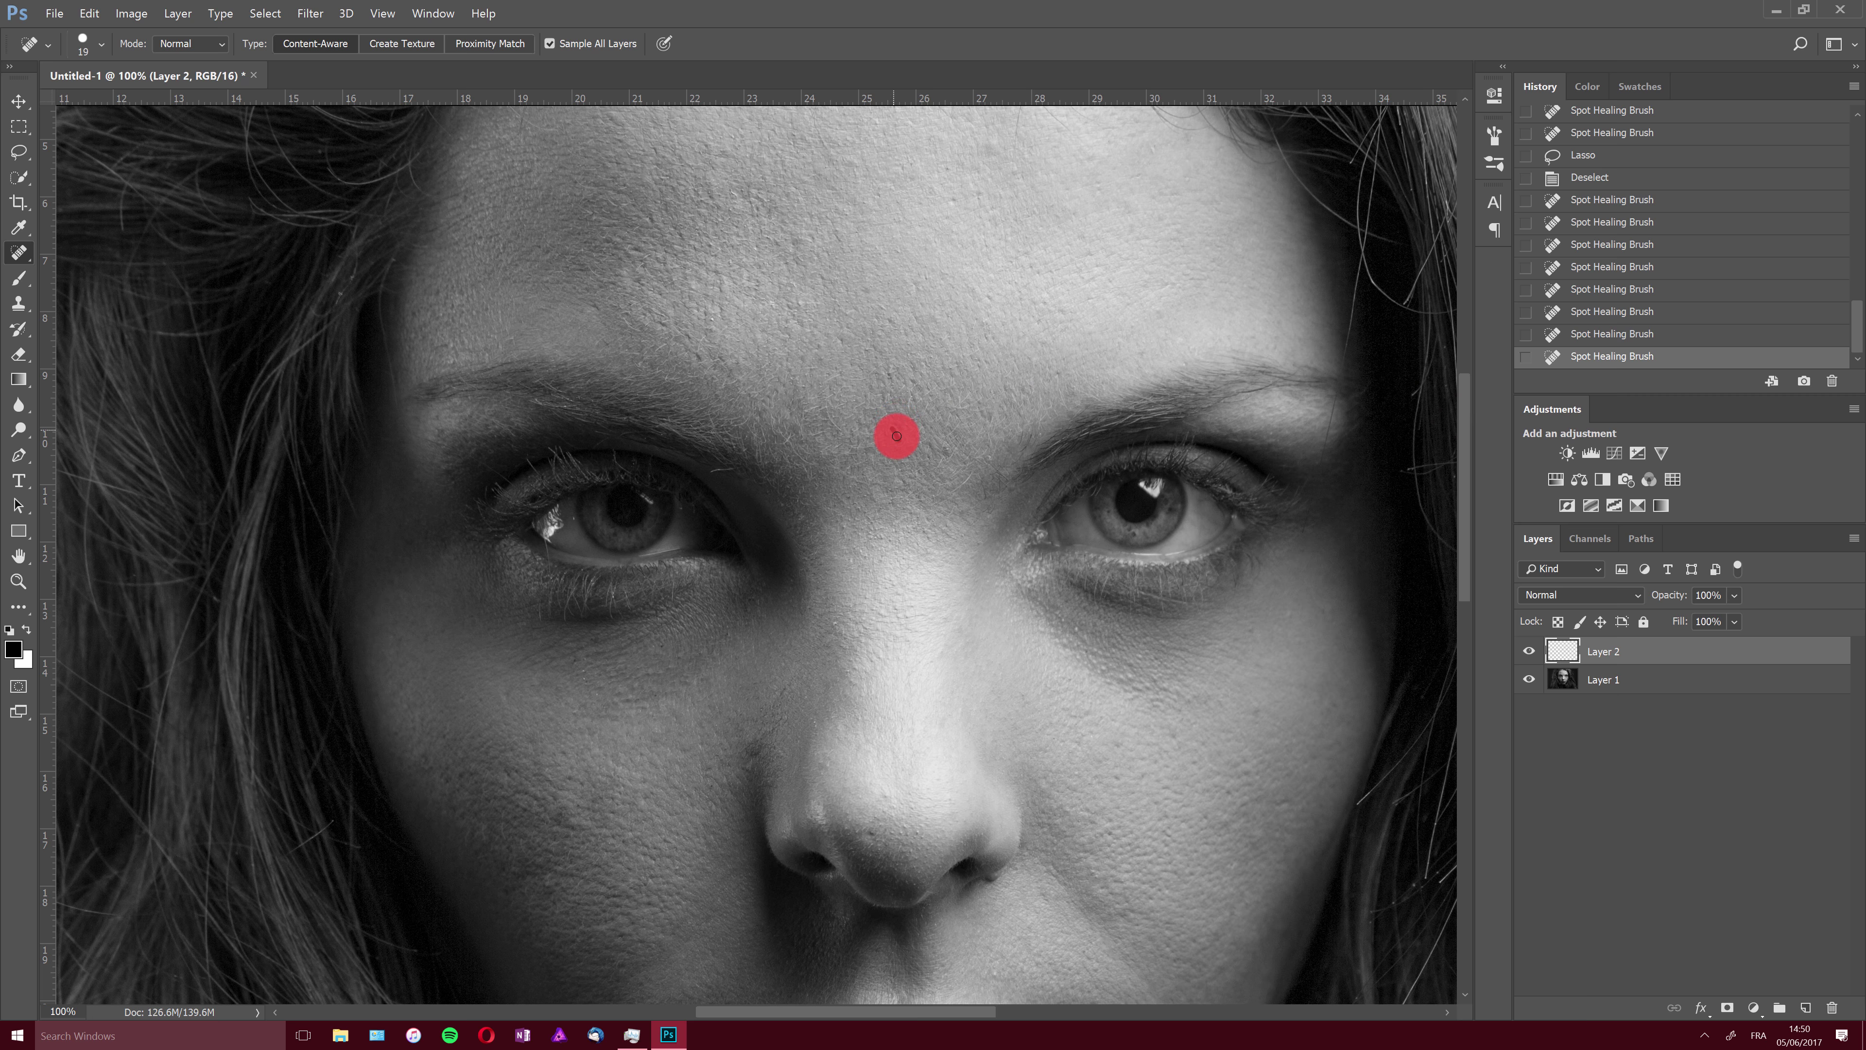
left_click(891, 425)
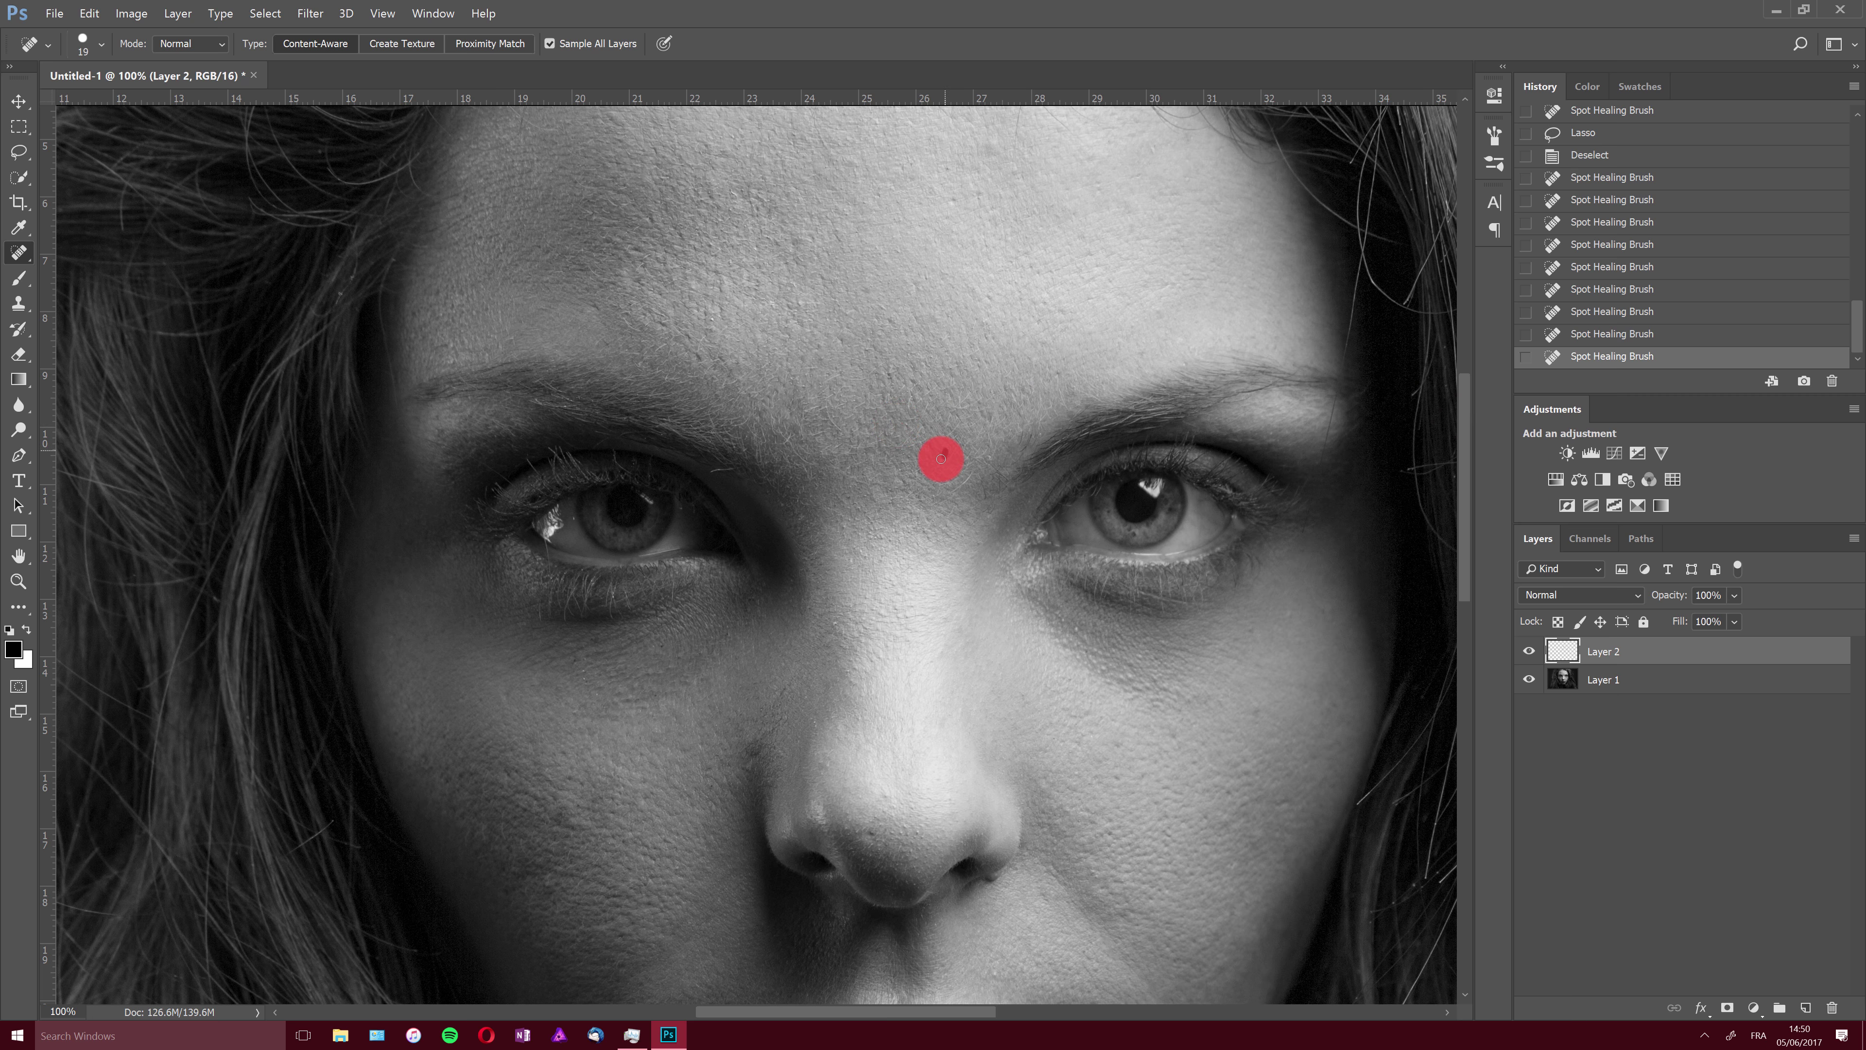
left_click(940, 458)
left_click(545, 880)
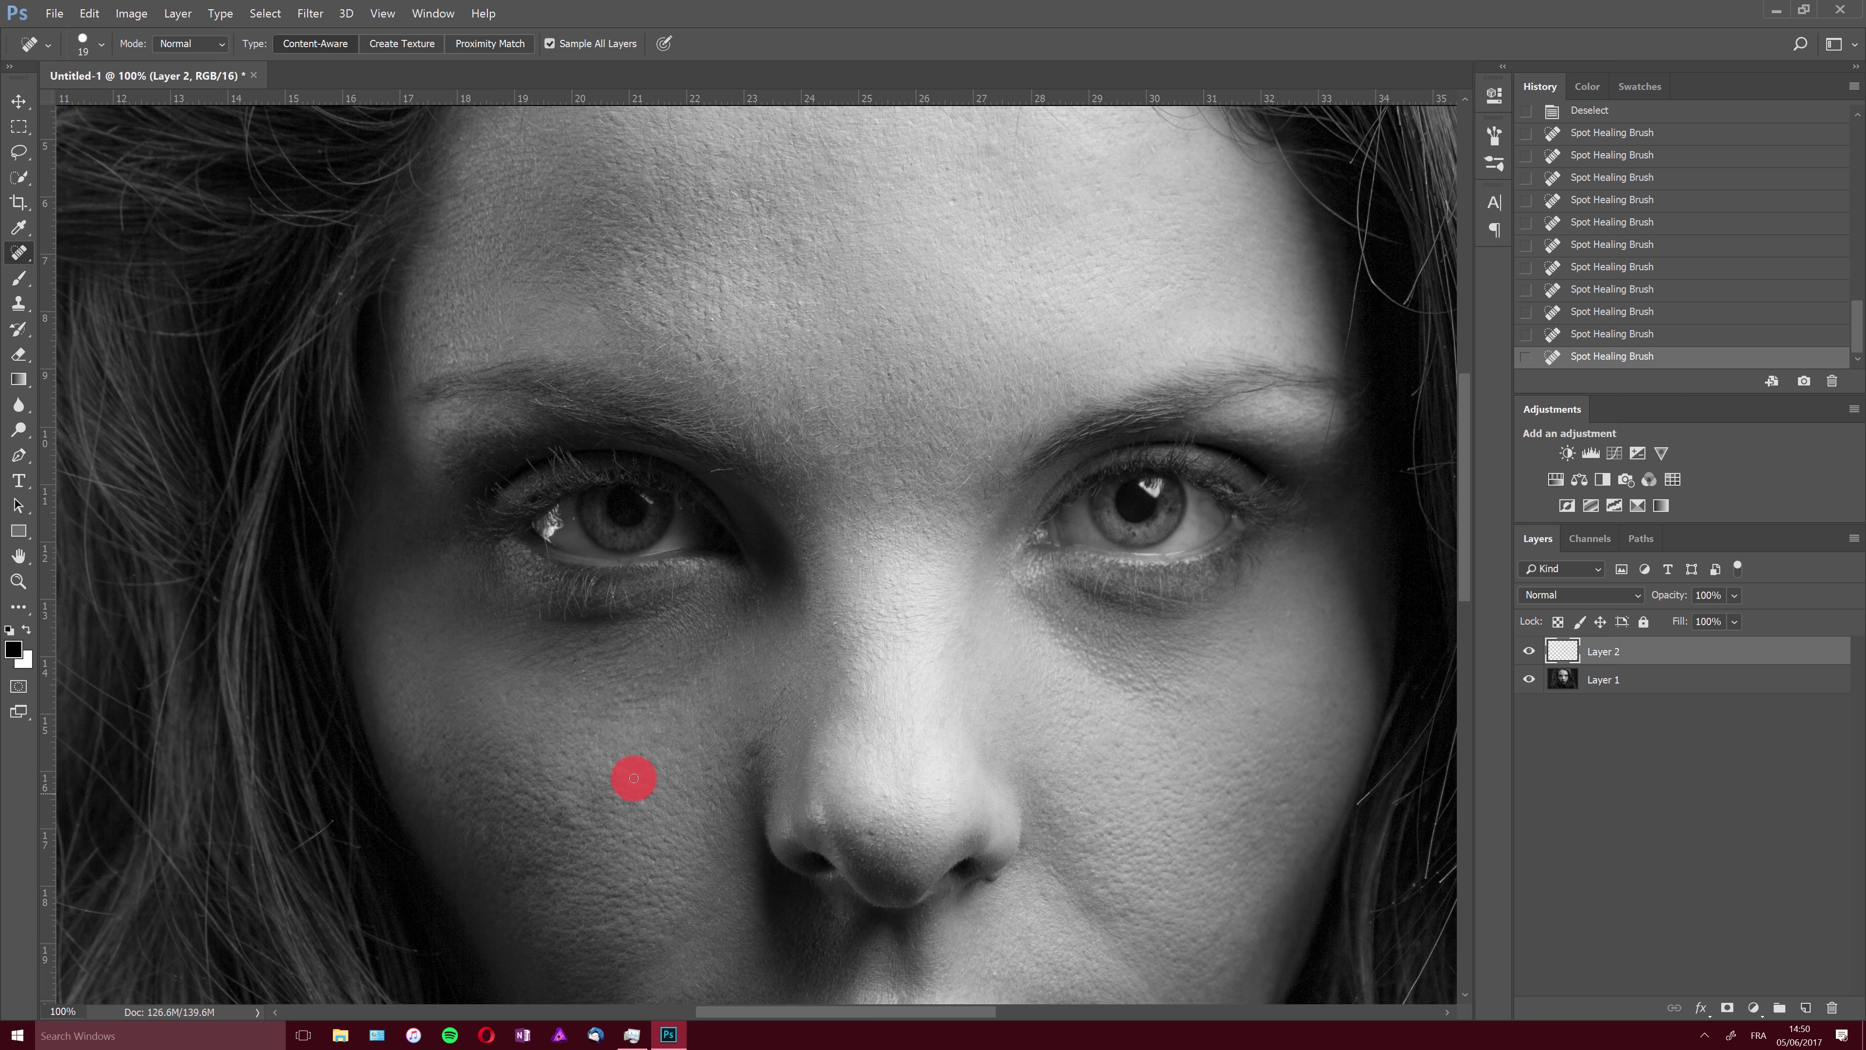
left_click(1080, 346)
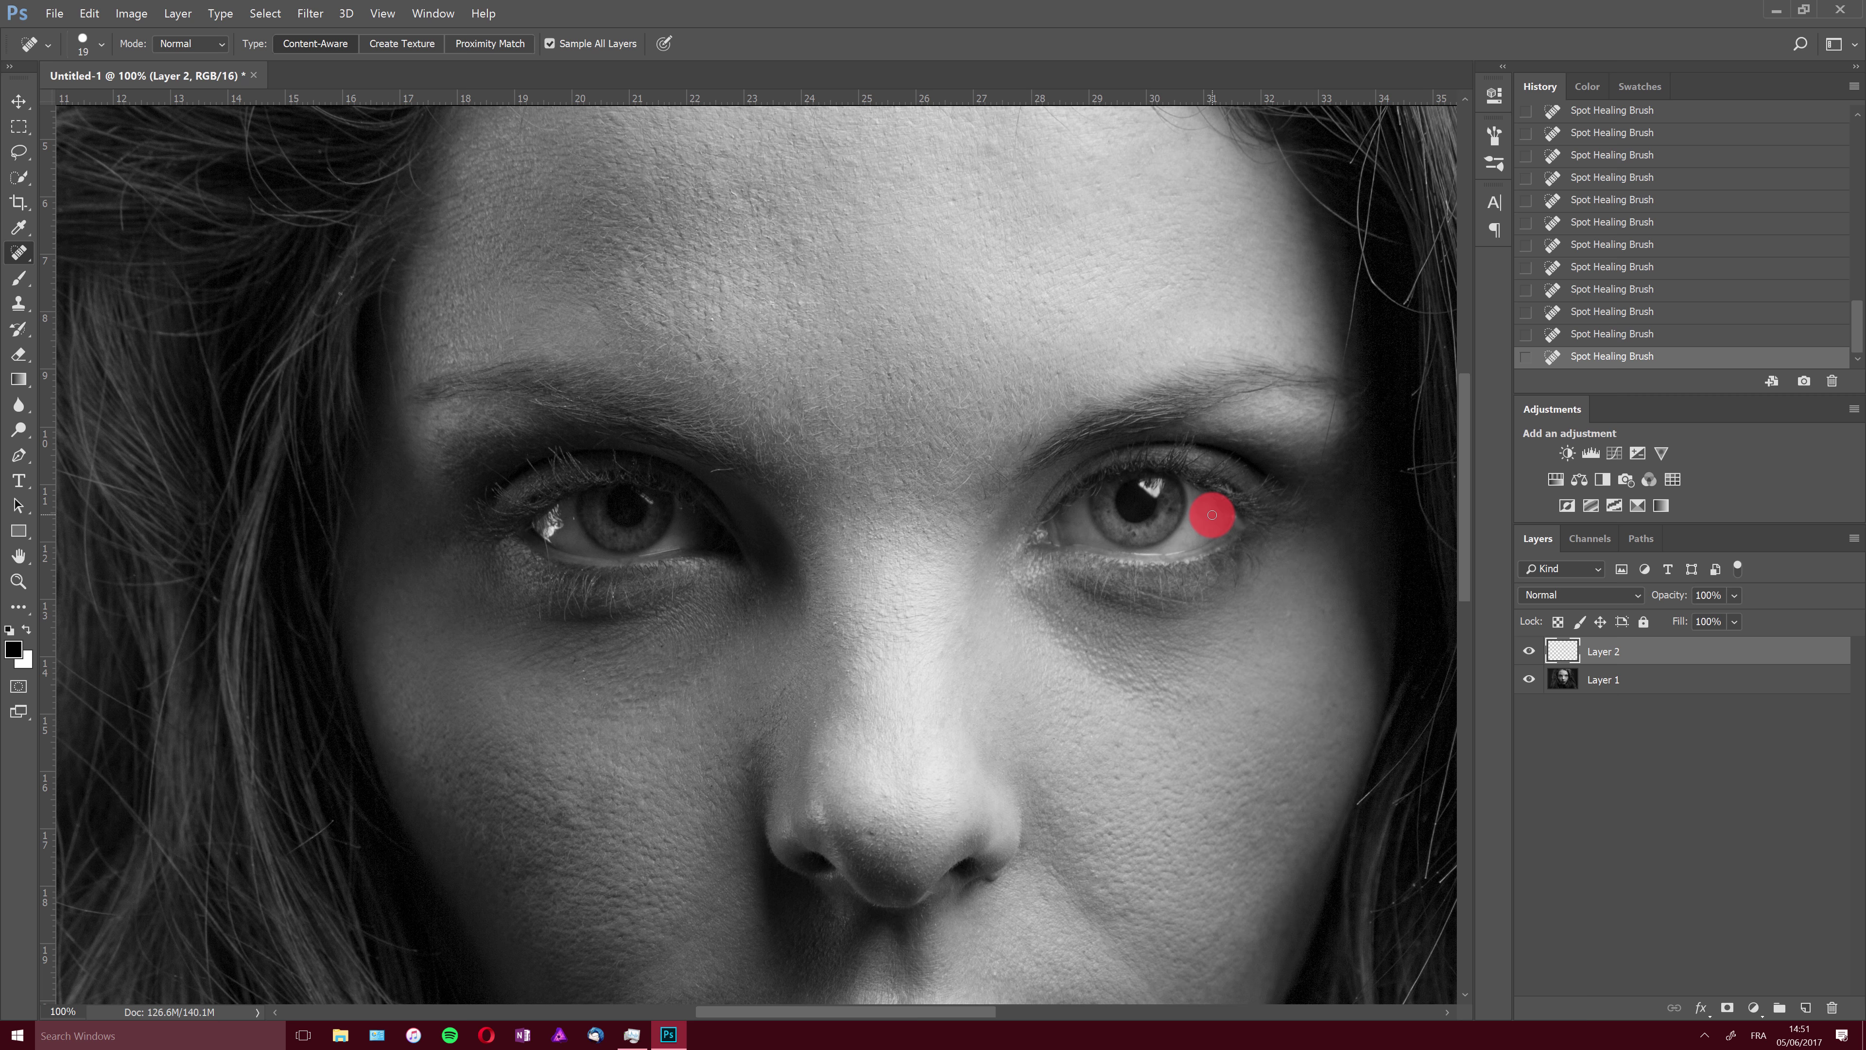
Step: Toggle the healing layer's visibility to compare the original and retouched skin, close up and across the whole face
key("z")
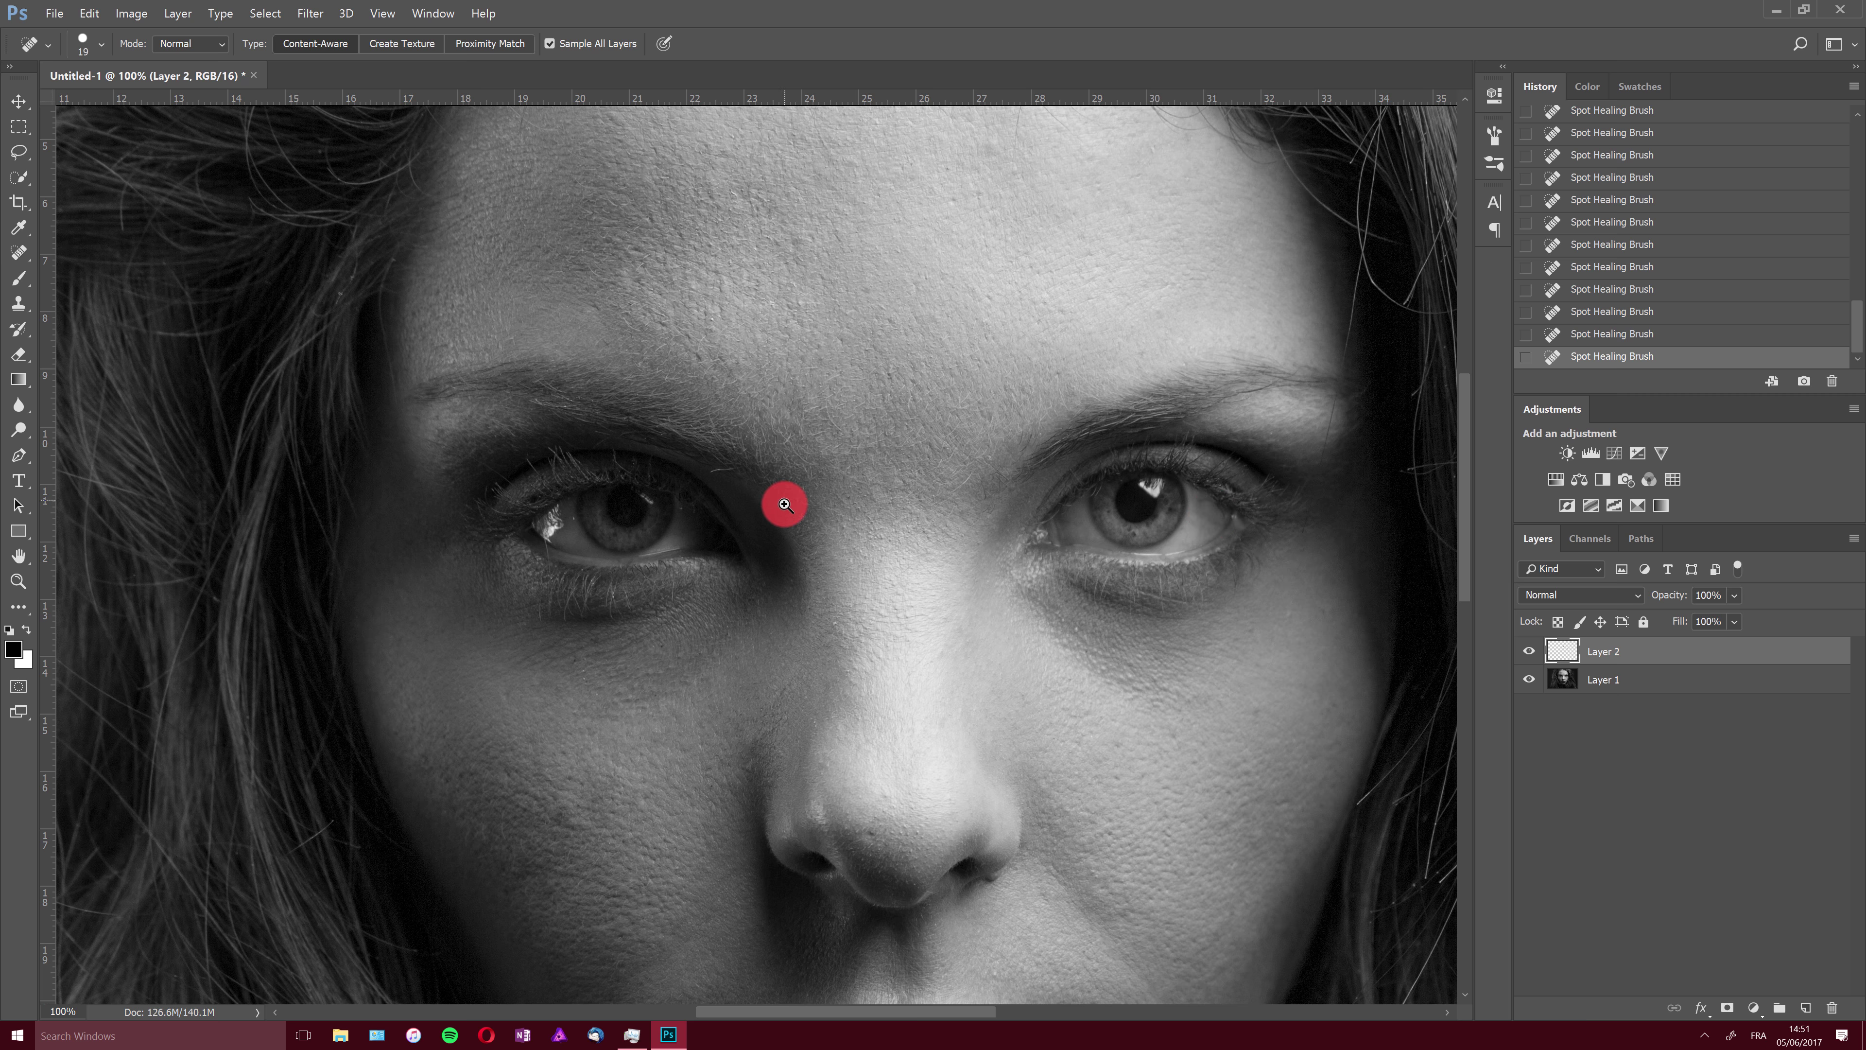
left_click_drag(782, 499, 1544, 701)
left_click(1529, 652)
left_click(1528, 651)
left_click_drag(800, 346, 1481, 567)
left_click(1527, 652)
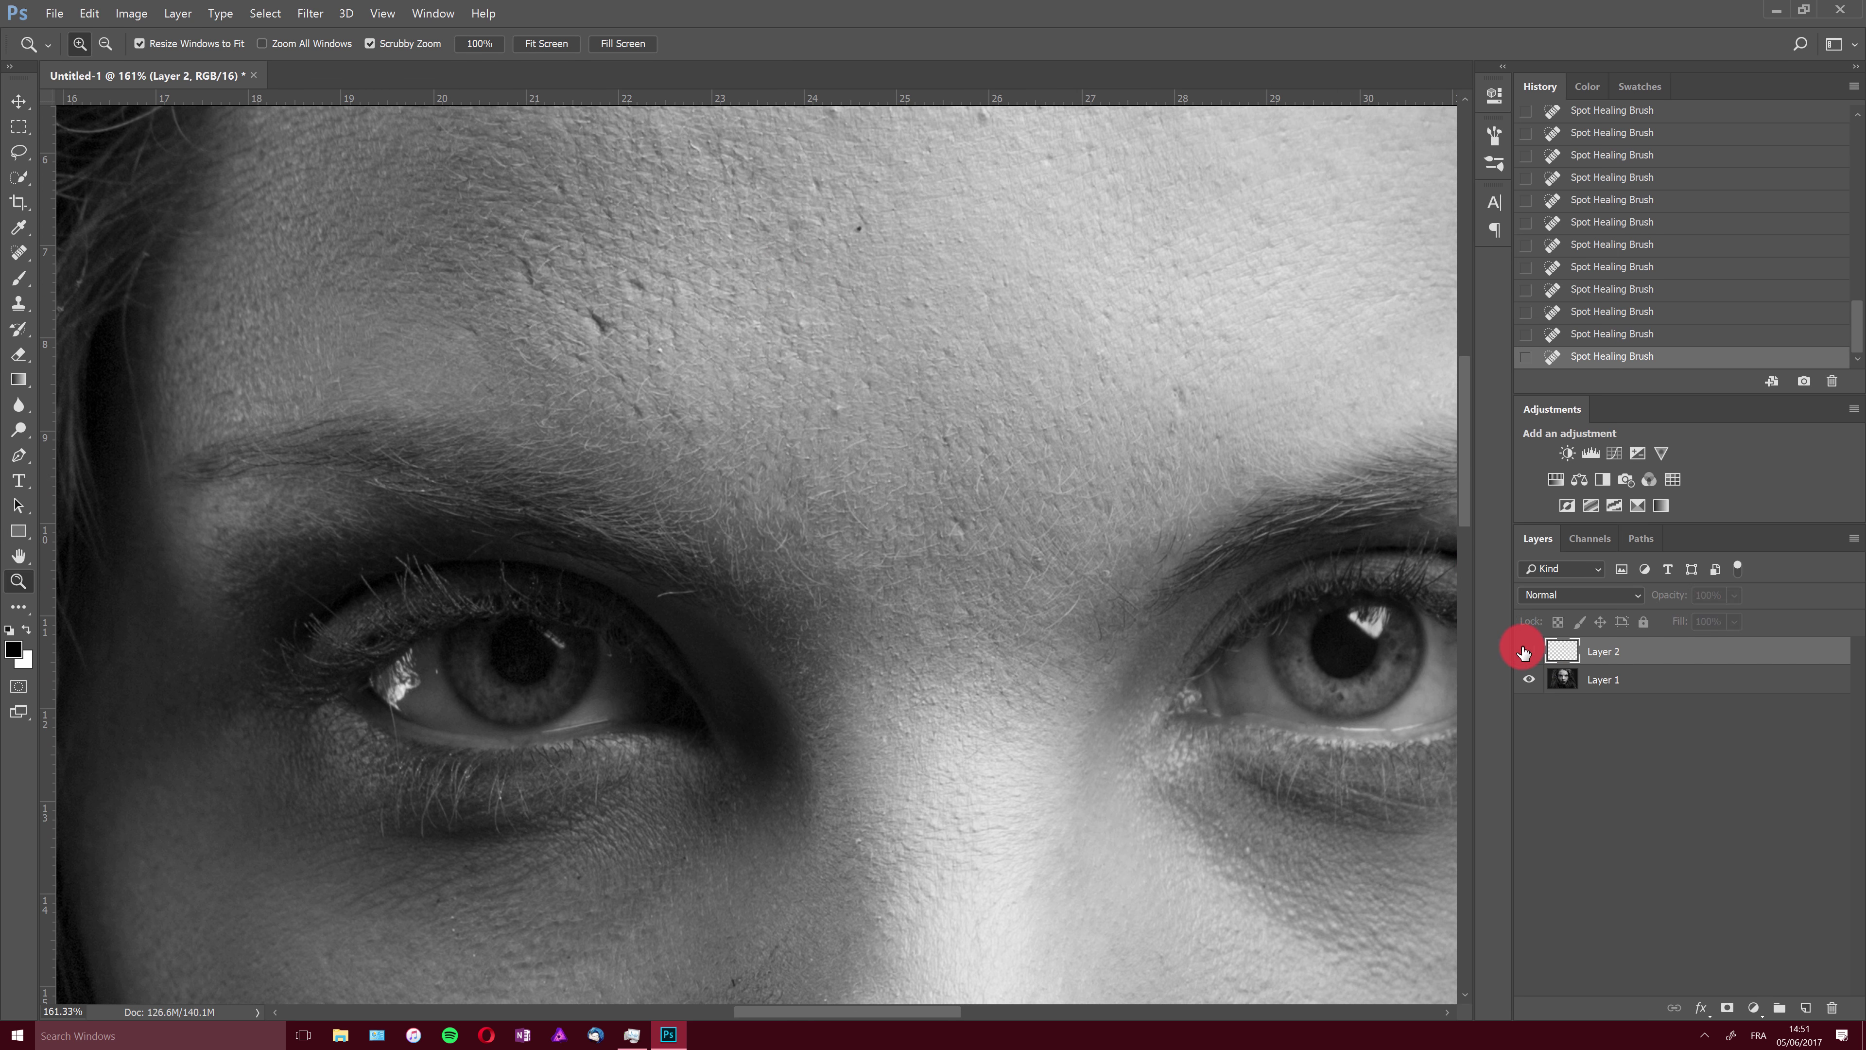
left_click(1529, 652)
left_click_drag(1037, 571, 1114, 426)
left_click_drag(1048, 487, 891, 412)
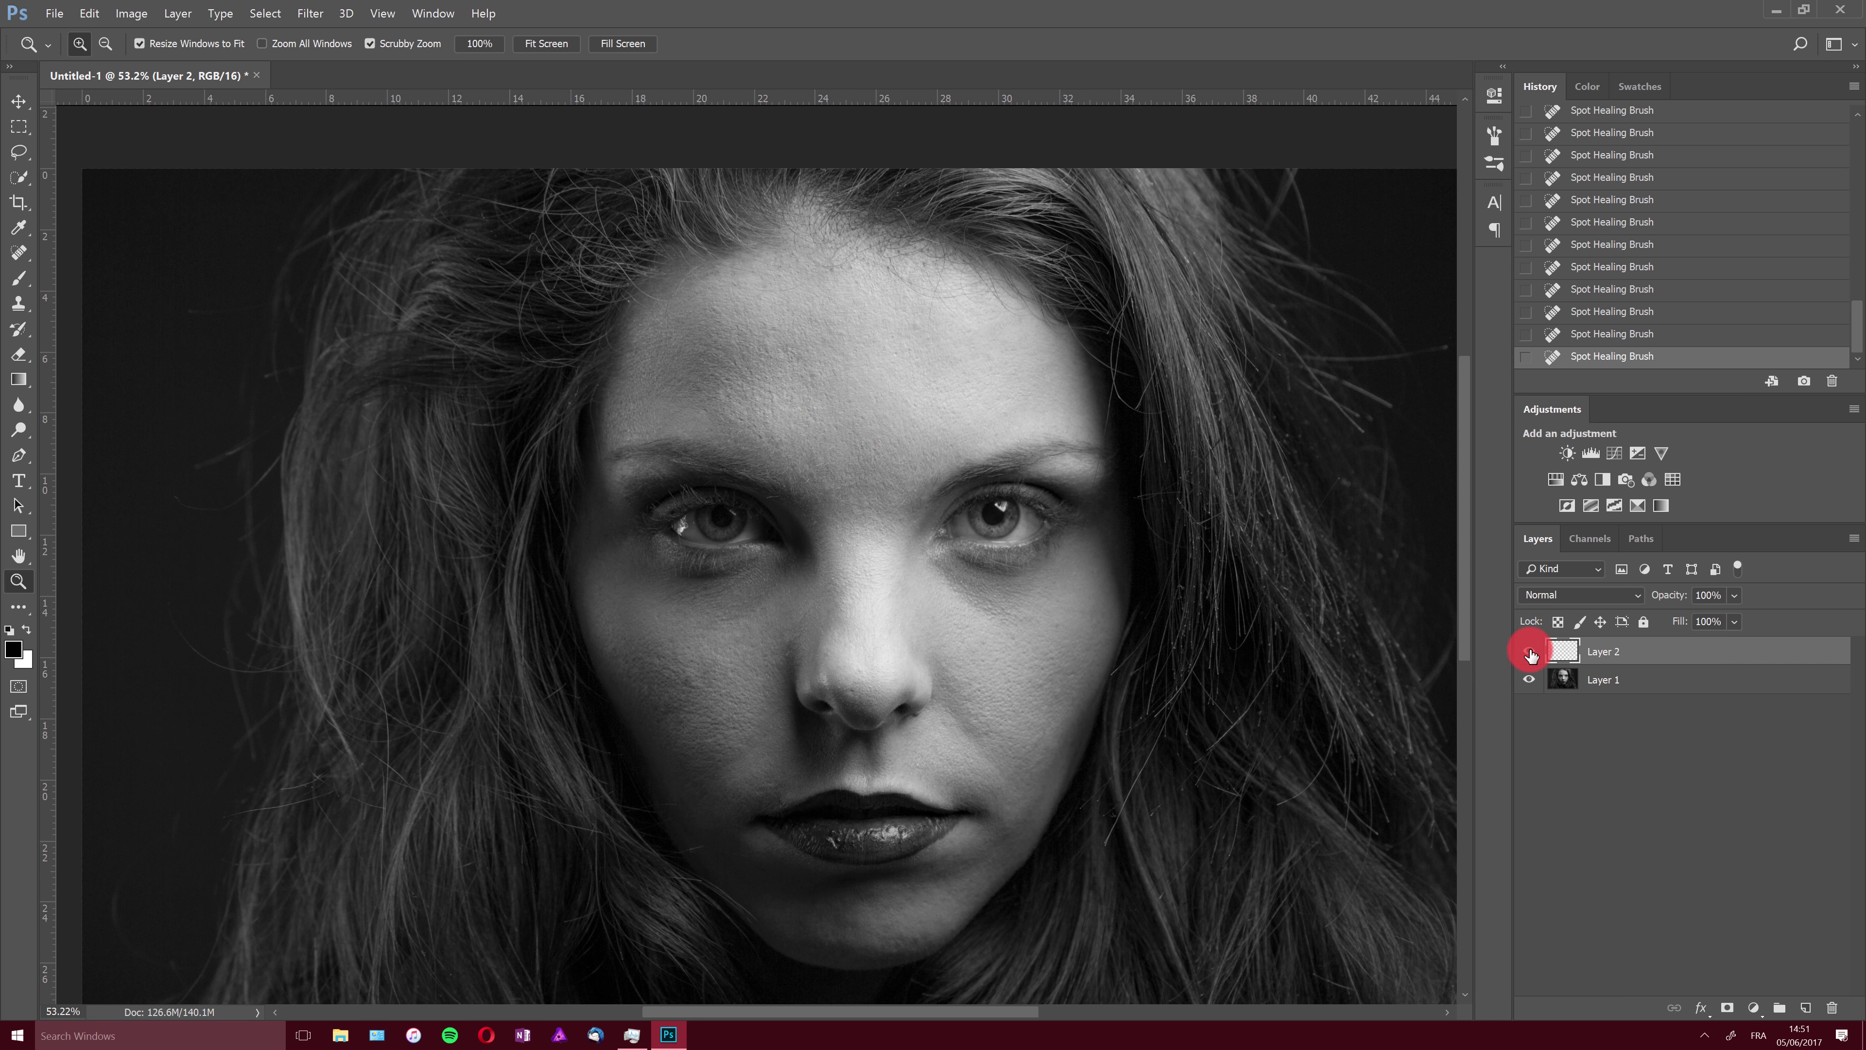
Step: Delete the healing layer, Layer 2, and switch to the Patch tool
left_click(1832, 1007)
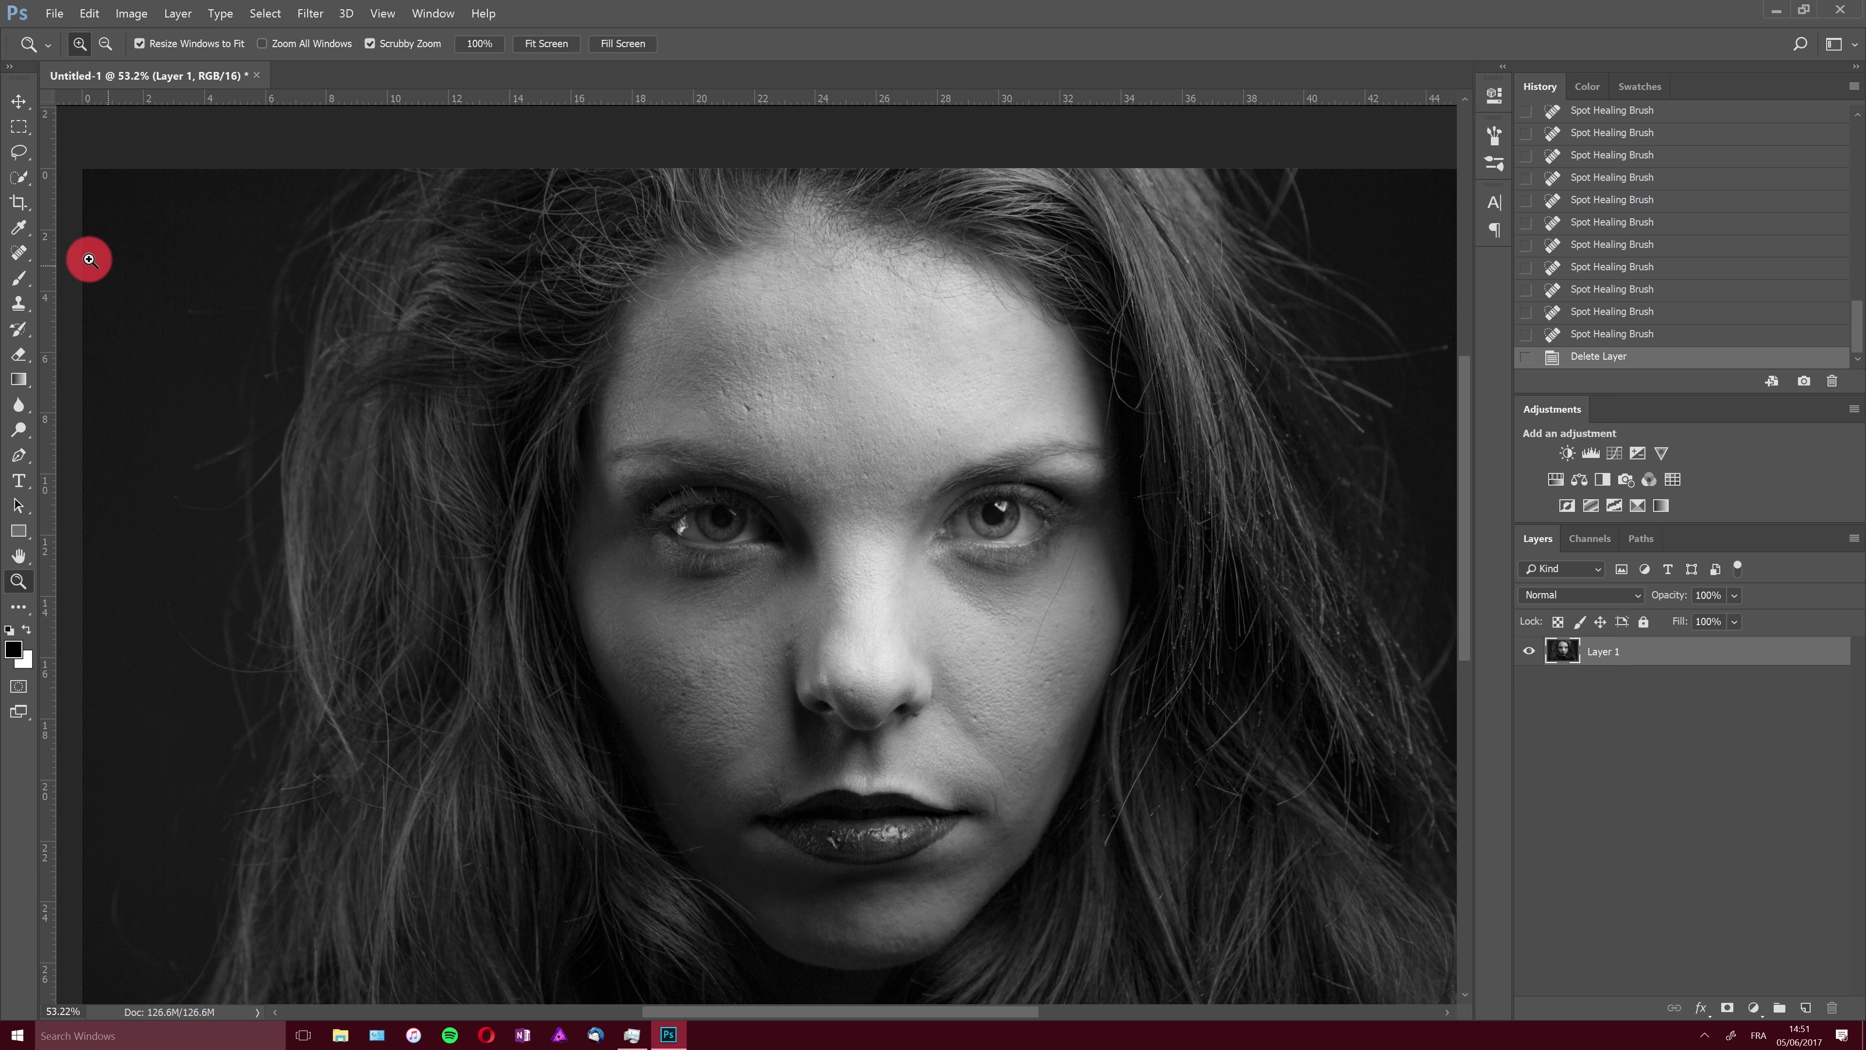
left_click(18, 252)
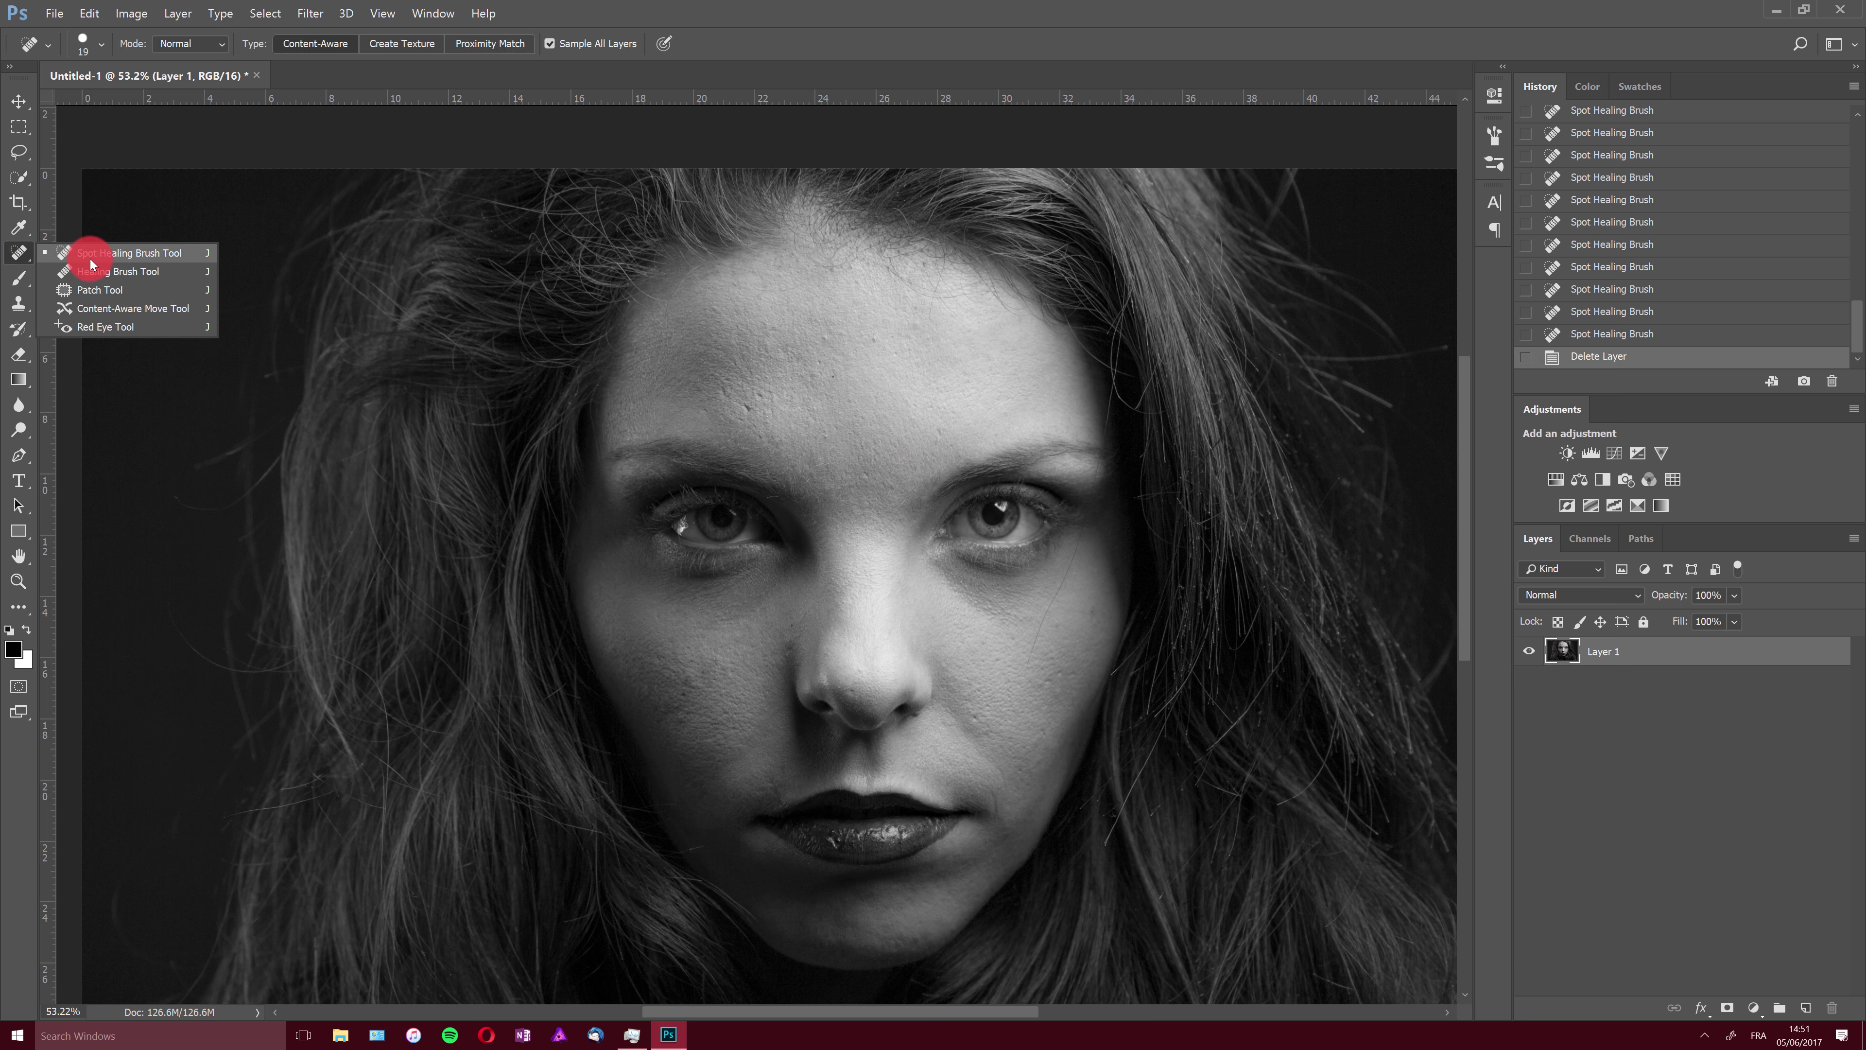
left_click(136, 290)
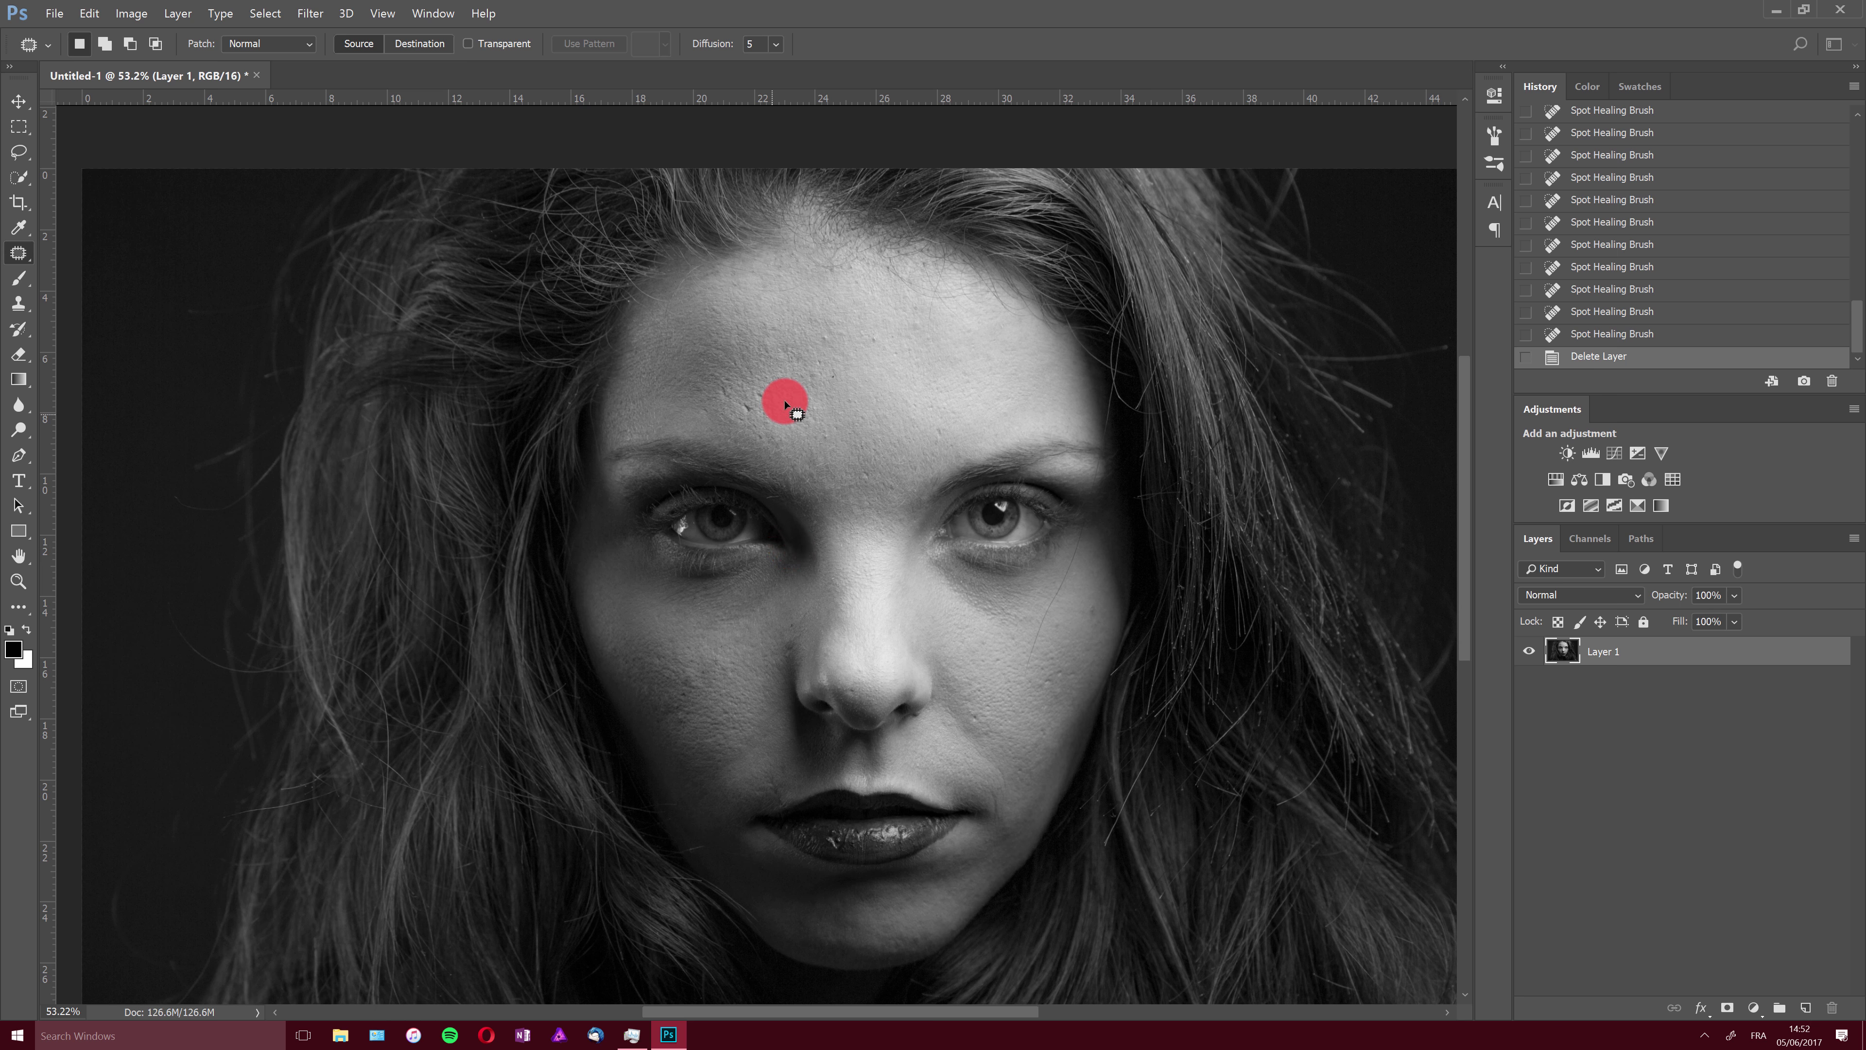
Step: Patch the dark pitted blemish above the eyebrow on the shadowed side of the forehead with nearby clean skin
key("z")
left_click_drag(768, 417, 874, 337)
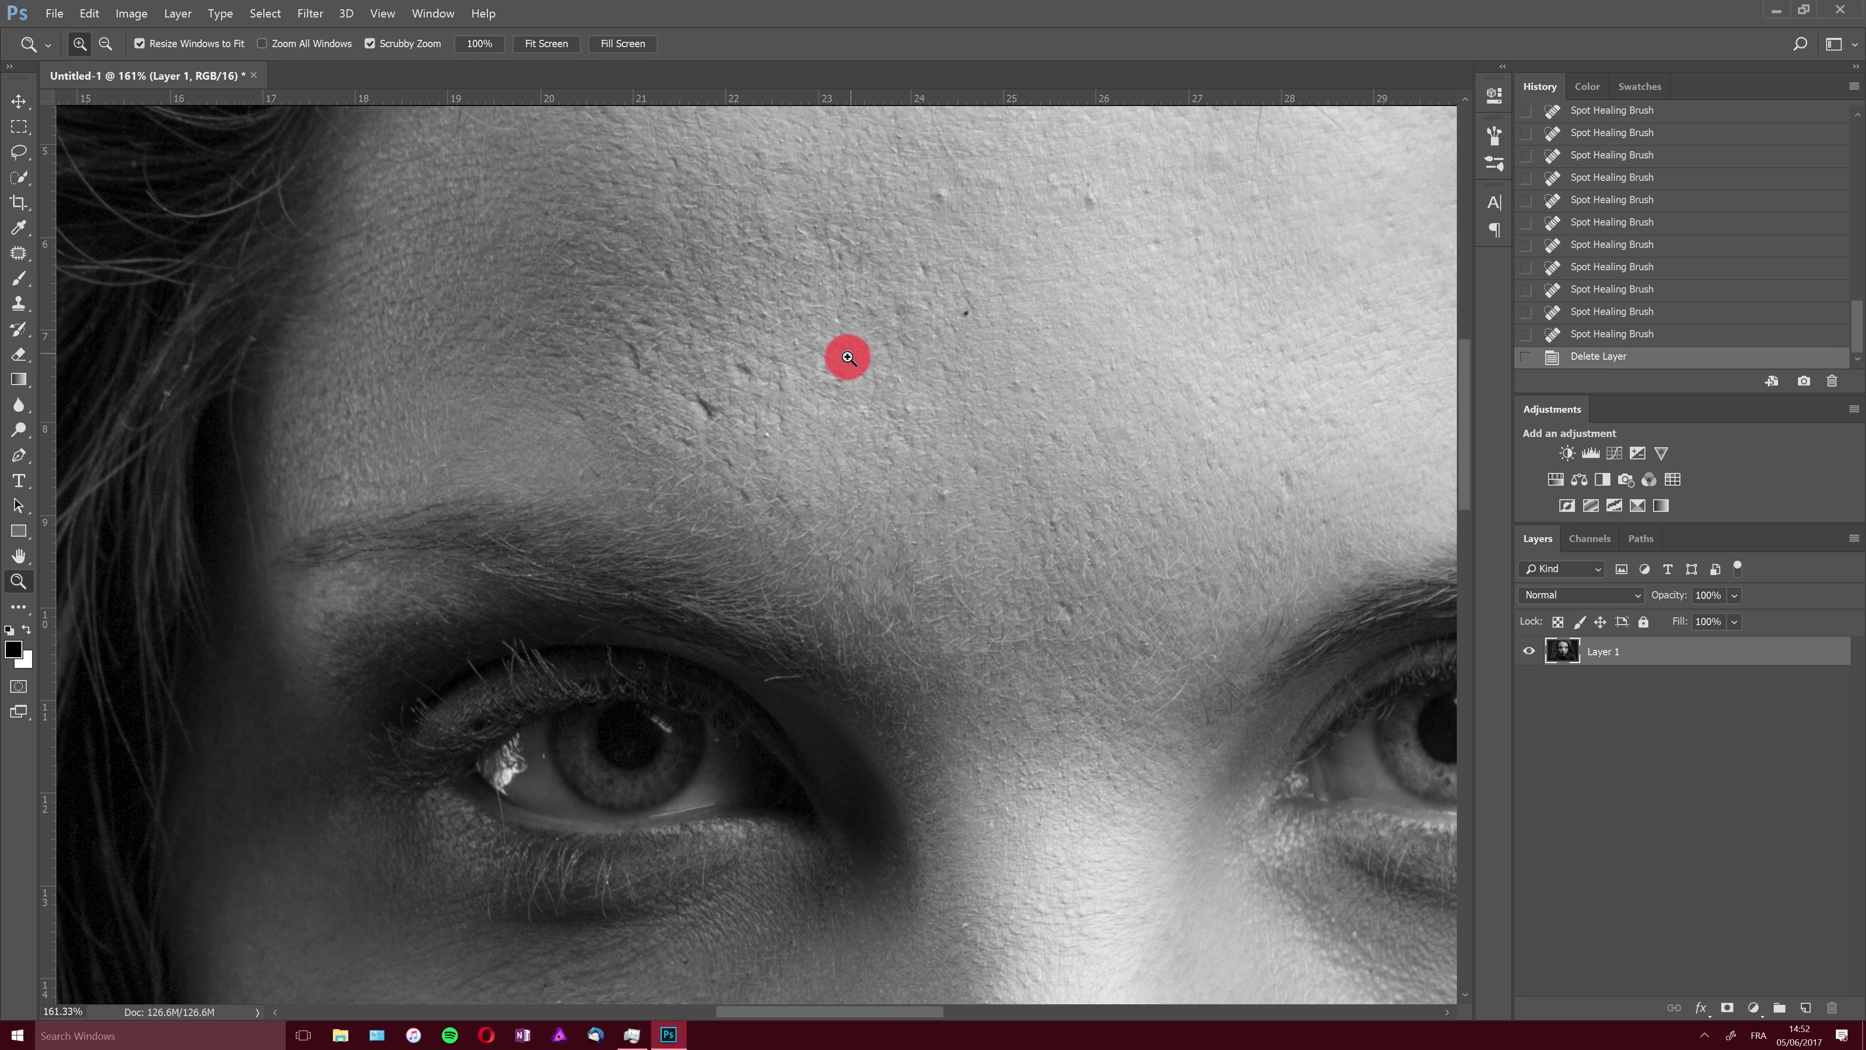
key("j")
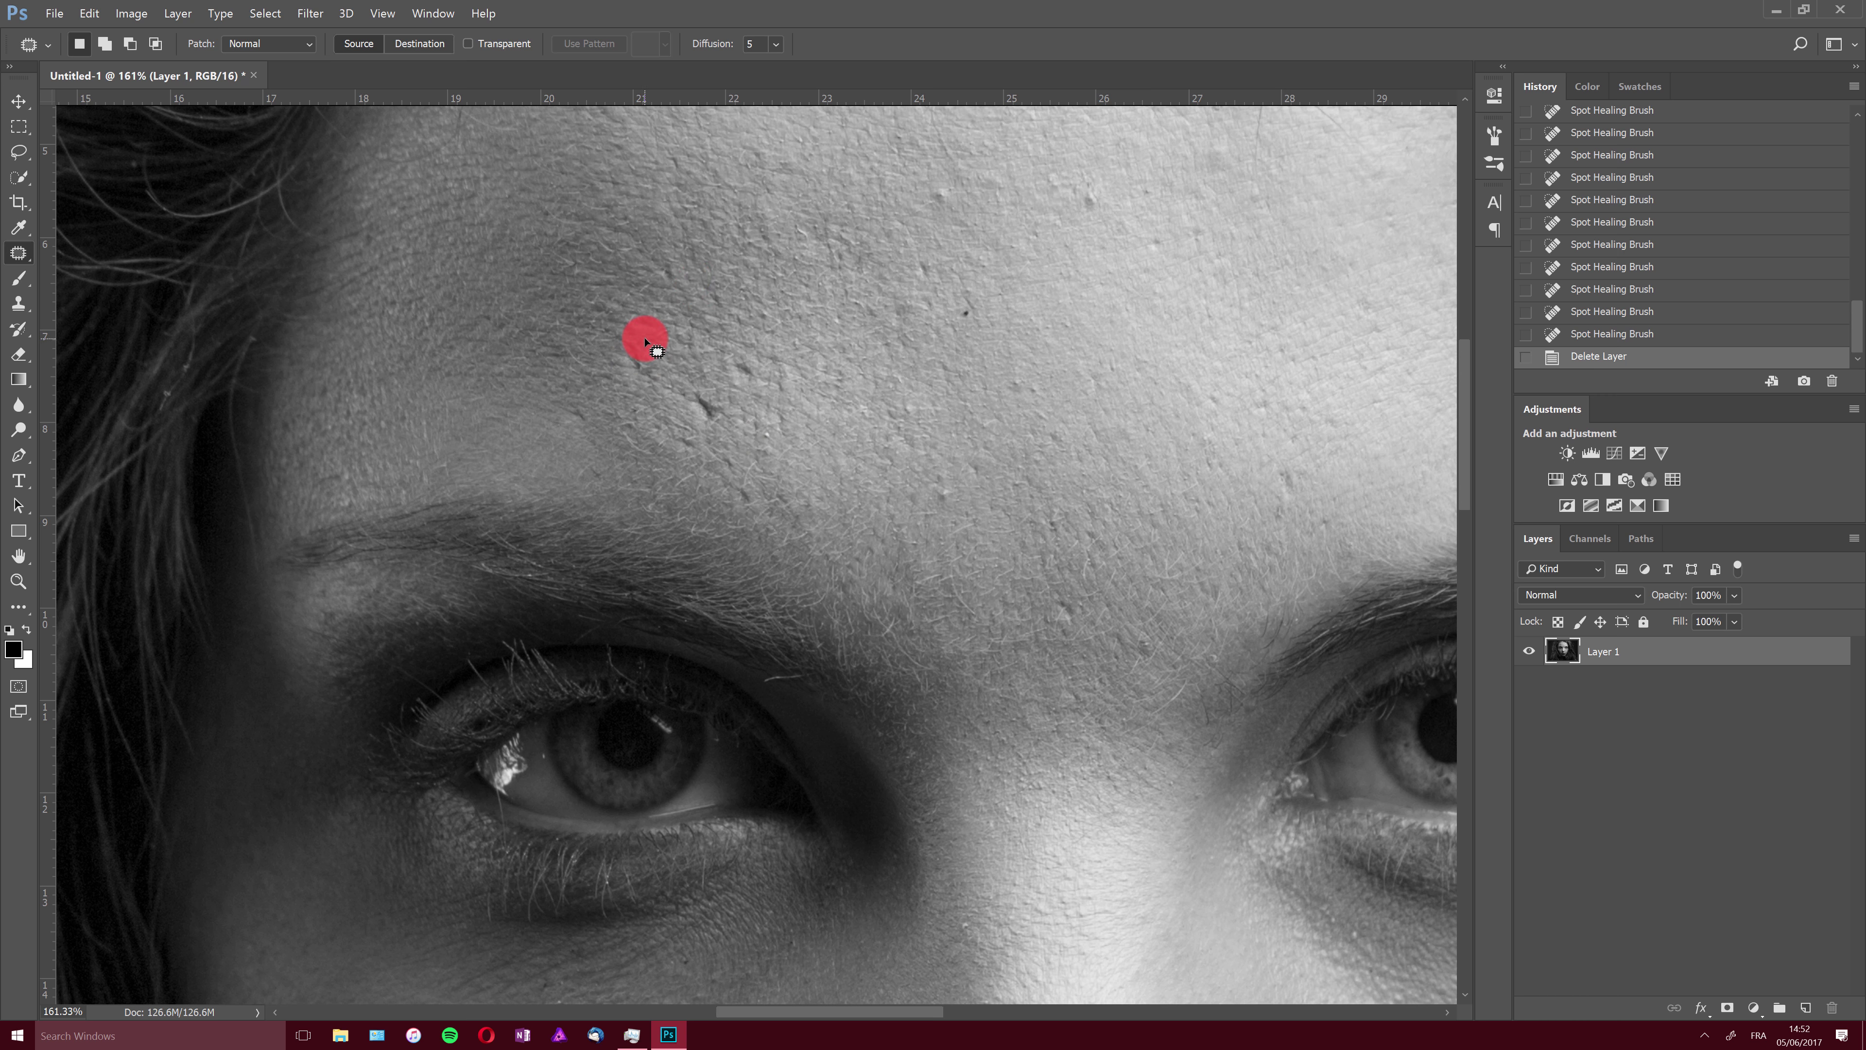
left_click_drag(648, 335, 634, 483)
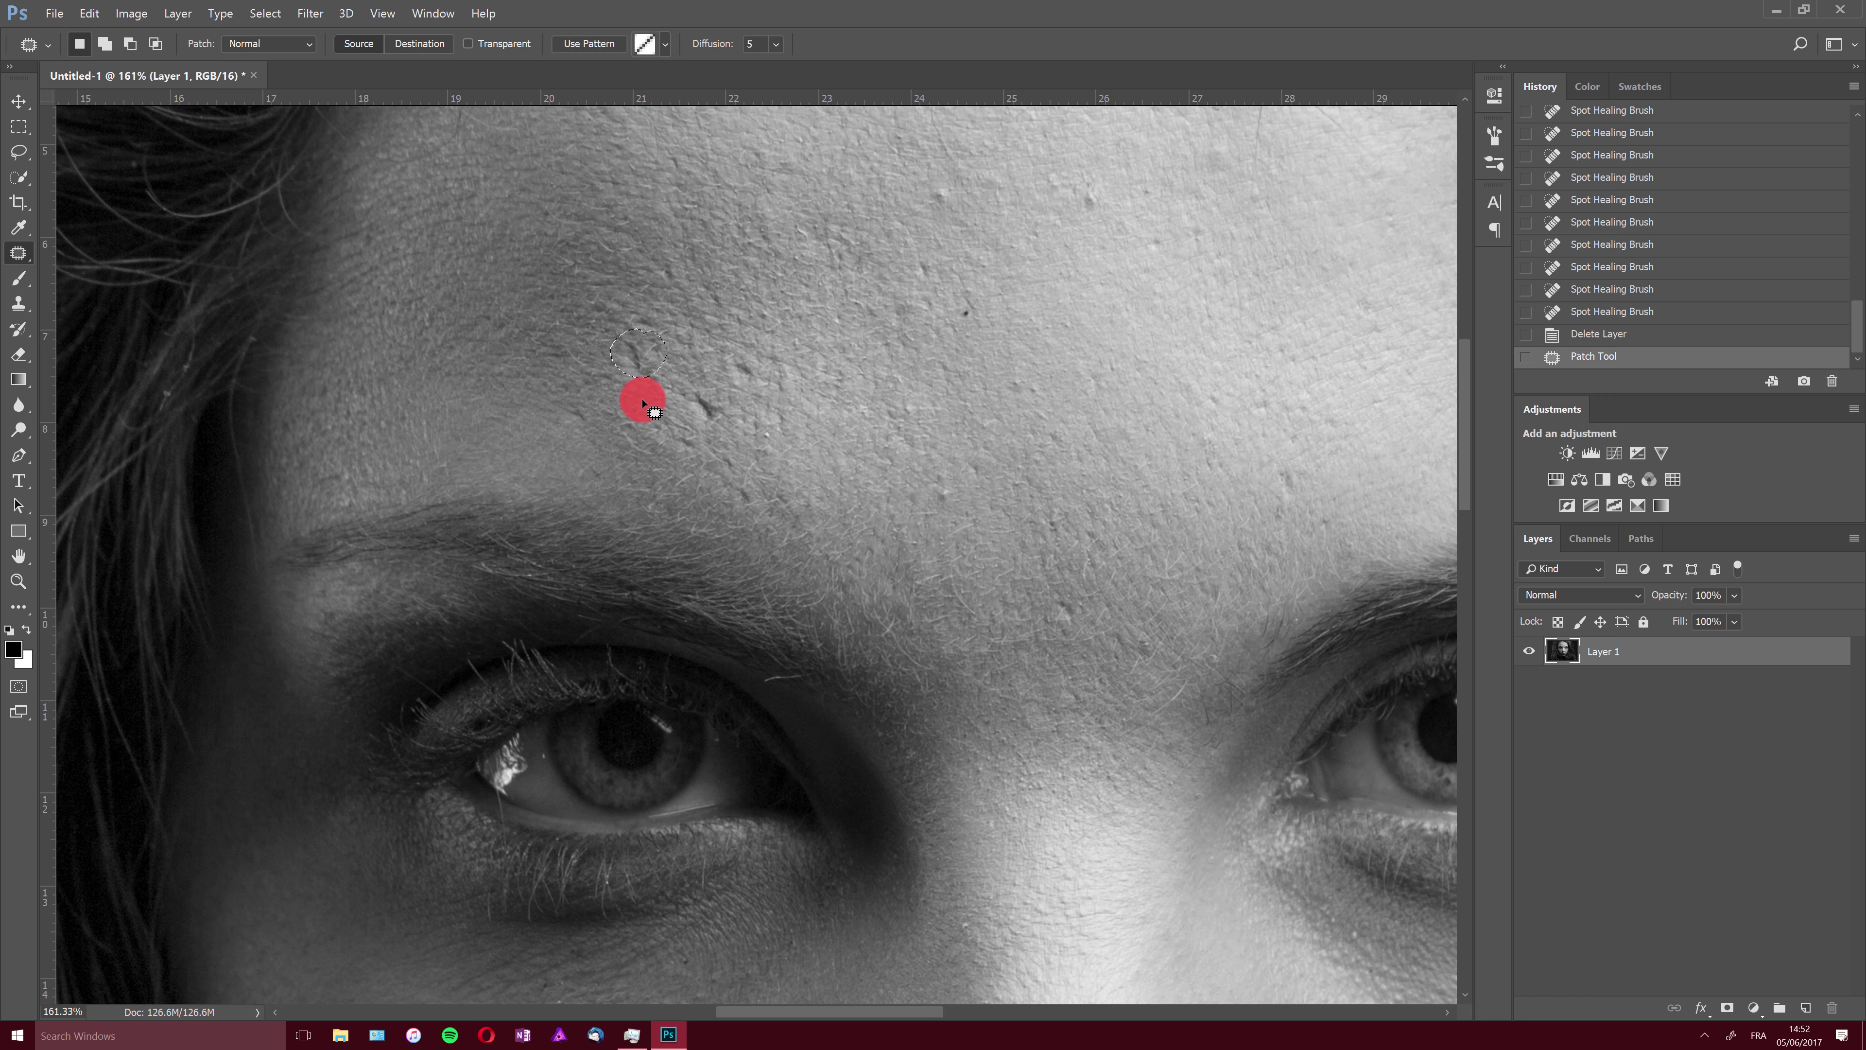
left_click(724, 379)
mouse_move(715, 381)
left_mouse_down()
mouse_move(723, 436)
mouse_move(668, 432)
left_mouse_up()
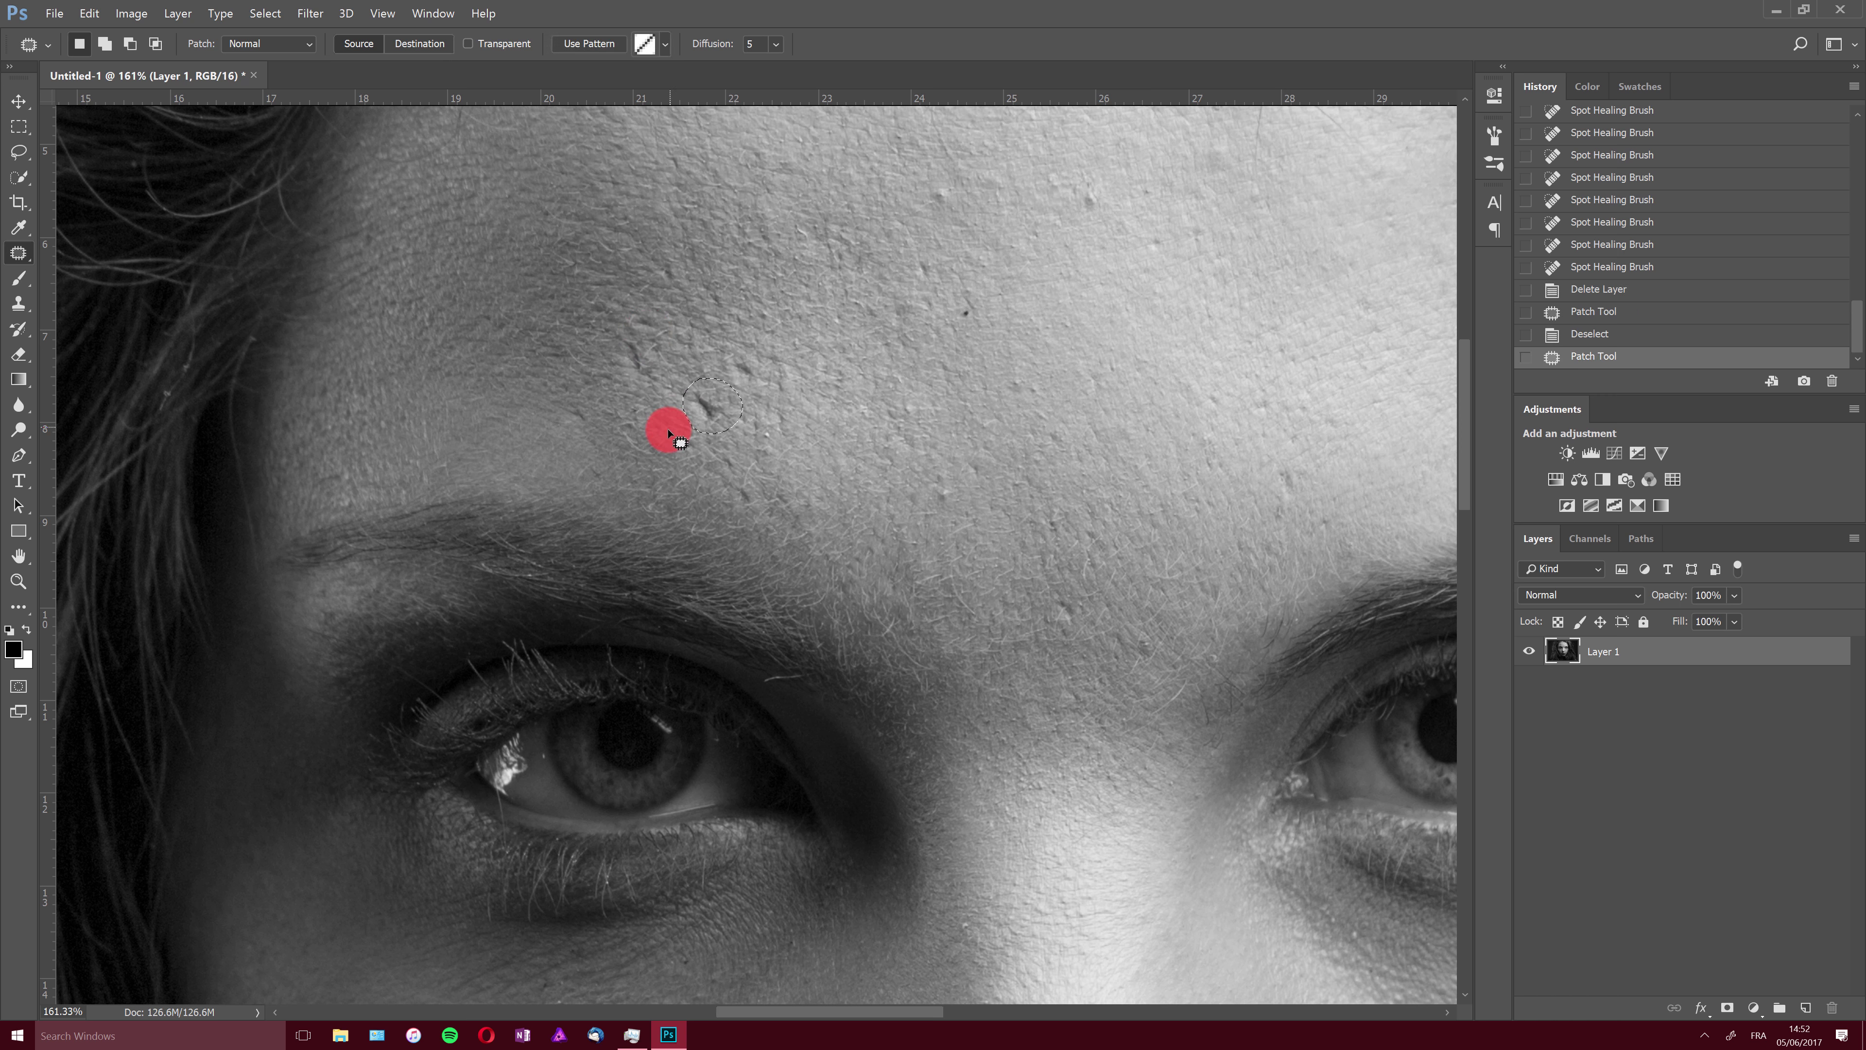
mouse_move(636, 332)
left_mouse_down()
mouse_move(617, 342)
mouse_move(667, 346)
mouse_move(644, 331)
left_mouse_up()
mouse_move(729, 384)
left_mouse_down()
mouse_move(722, 409)
mouse_move(789, 408)
left_mouse_up()
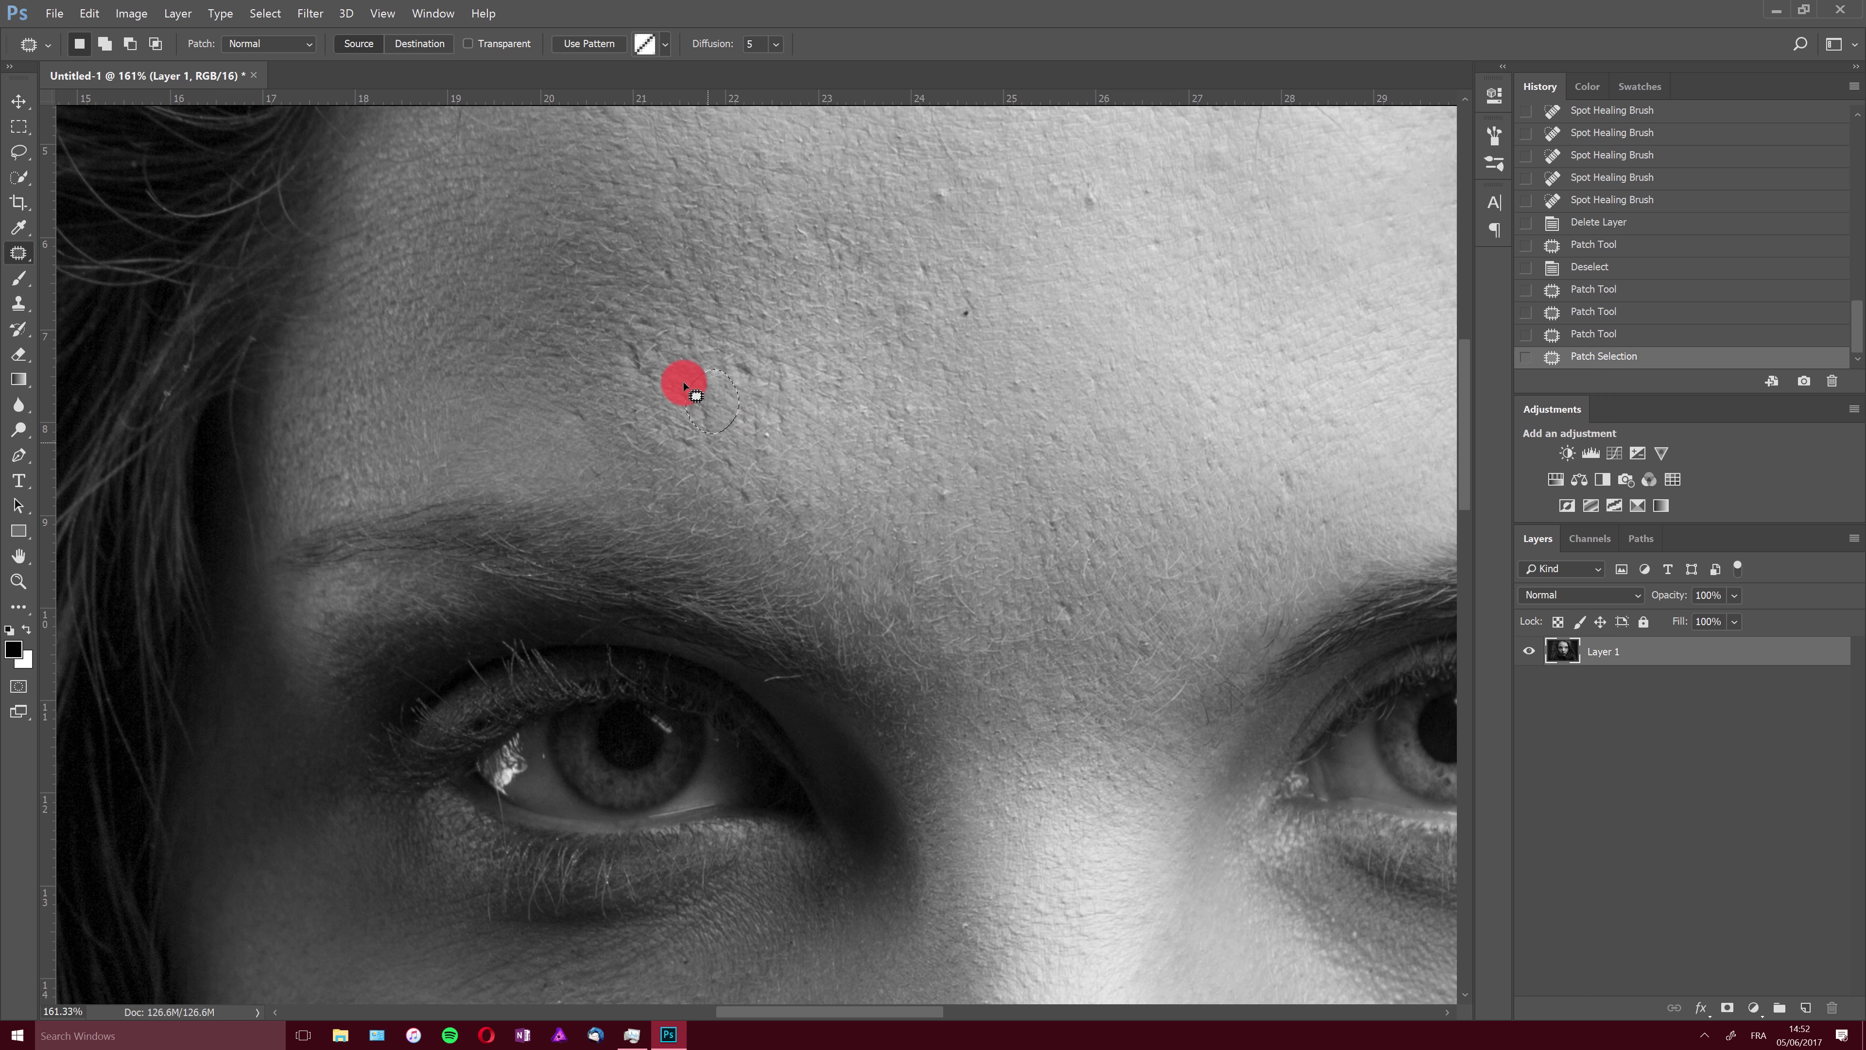
Step: Patch the remaining forehead blemishes, including the dark spot in the centre and the small bumps around it
mouse_move(657, 358)
left_mouse_down()
mouse_move(646, 321)
mouse_move(687, 283)
mouse_move(967, 325)
left_mouse_up()
mouse_move(950, 177)
left_mouse_down()
mouse_move(969, 195)
mouse_move(924, 188)
mouse_move(985, 226)
mouse_move(1097, 209)
left_mouse_up()
mouse_move(1095, 193)
left_mouse_down()
mouse_move(1084, 254)
mouse_move(1229, 136)
mouse_move(1138, 313)
mouse_move(931, 509)
mouse_move(945, 466)
left_mouse_up()
left_click_drag(944, 478, 939, 419)
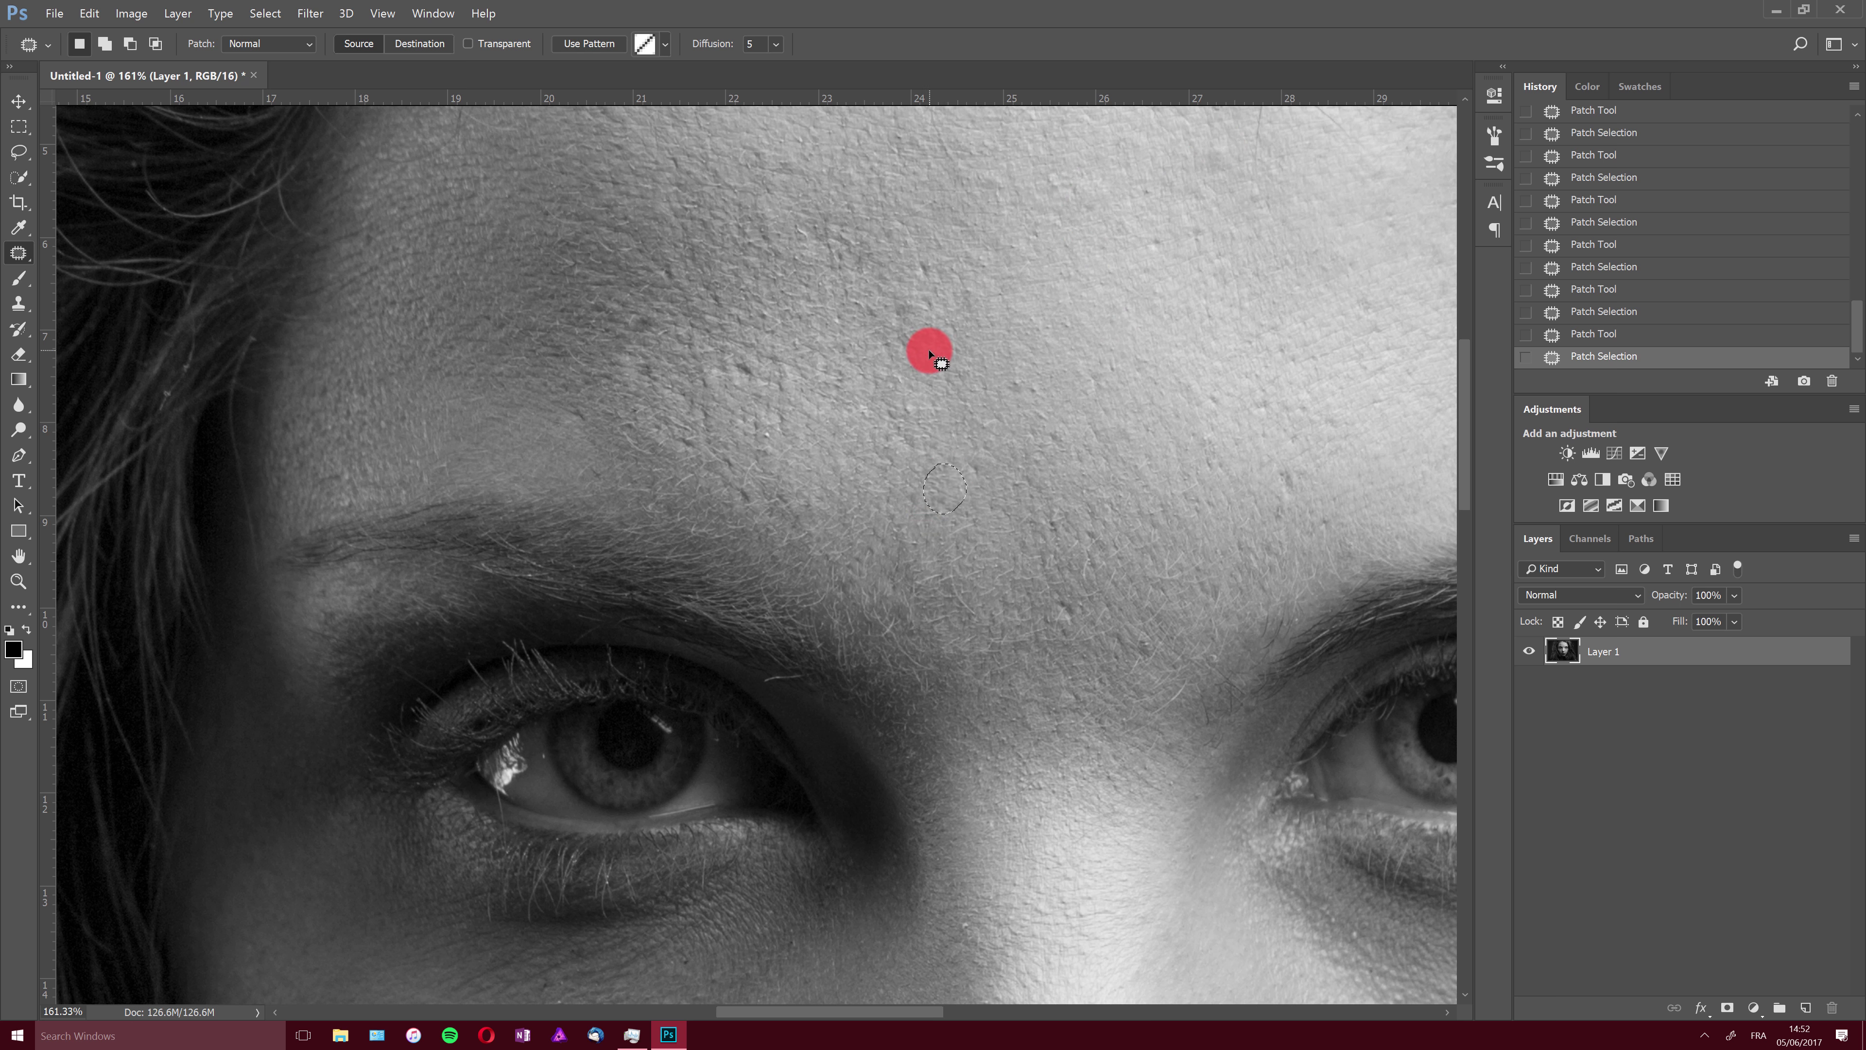
left_click_drag(1463, 409, 1479, 548)
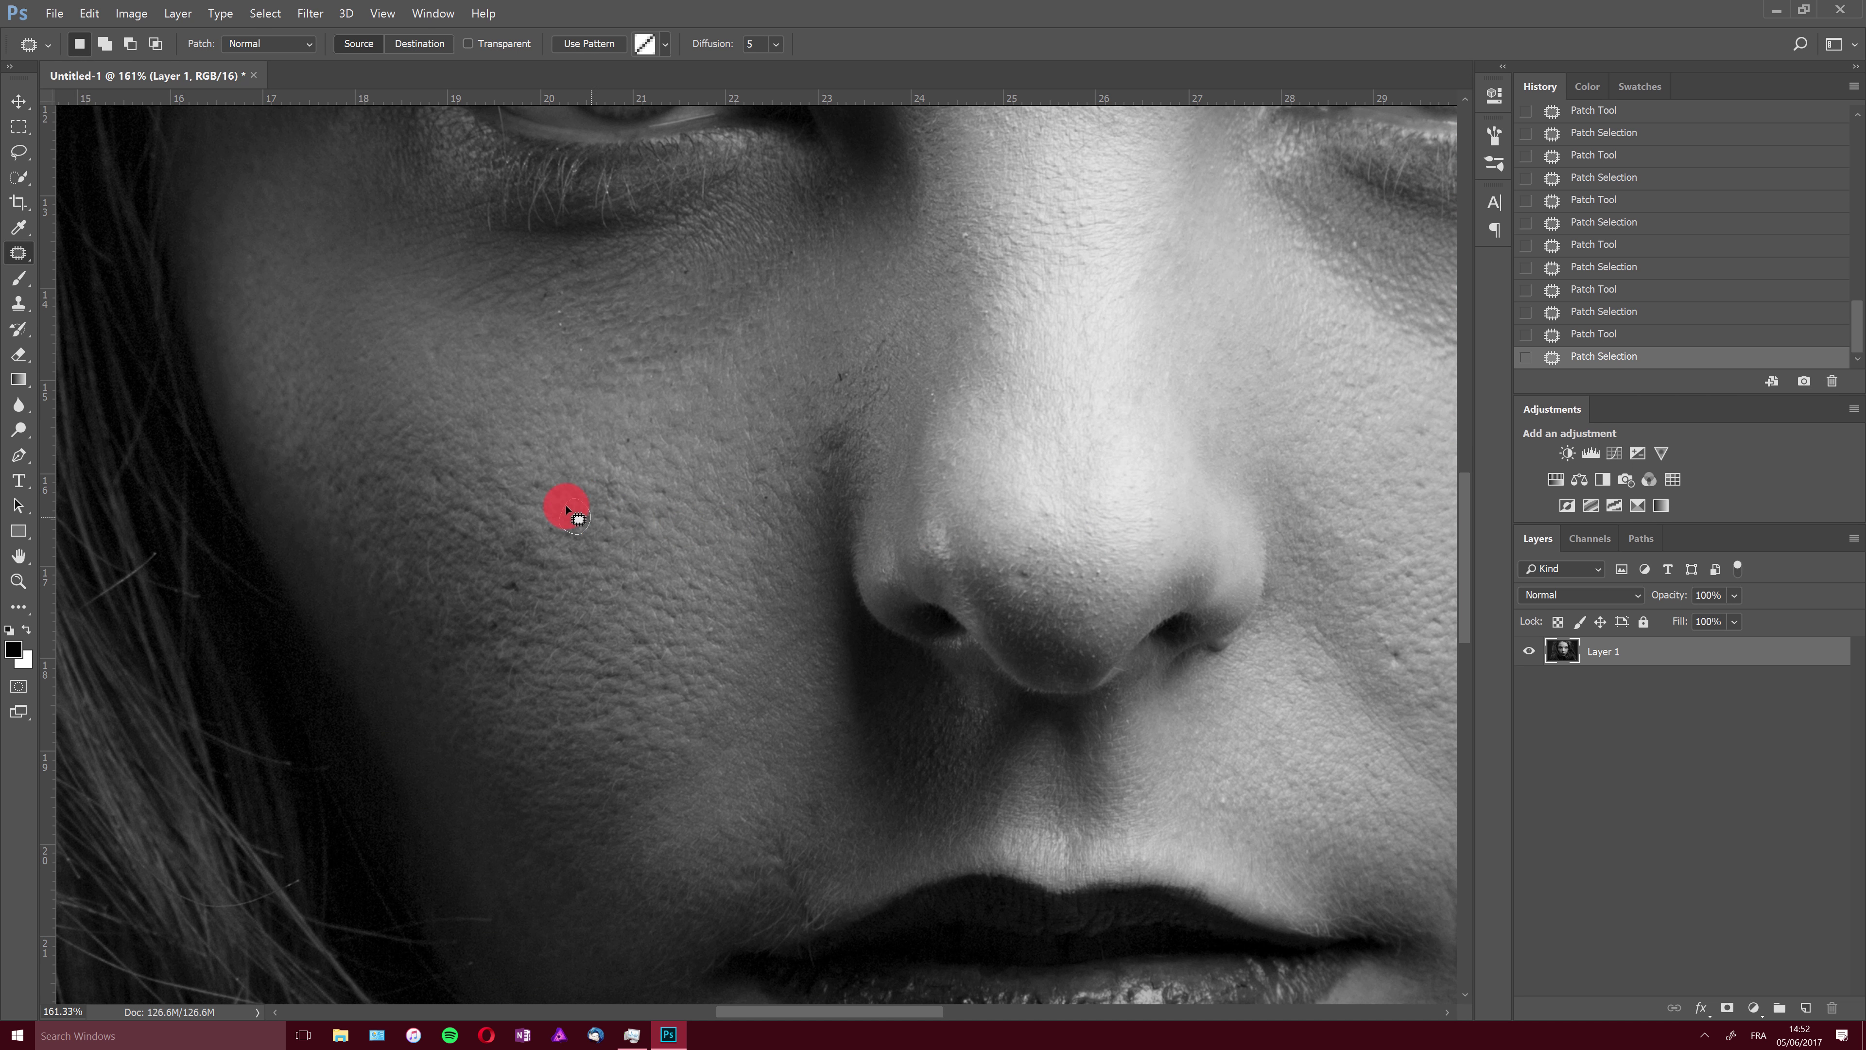
Step: Patch the dark pits on the shadowed cheek and the small spot beside the nose with nearby clean skin
mouse_move(566, 507)
left_mouse_down()
mouse_move(504, 551)
mouse_move(520, 537)
mouse_move(482, 514)
mouse_move(517, 567)
left_mouse_up()
mouse_move(524, 586)
left_mouse_down()
mouse_move(577, 608)
mouse_move(491, 655)
mouse_move(519, 647)
mouse_move(503, 607)
left_mouse_up()
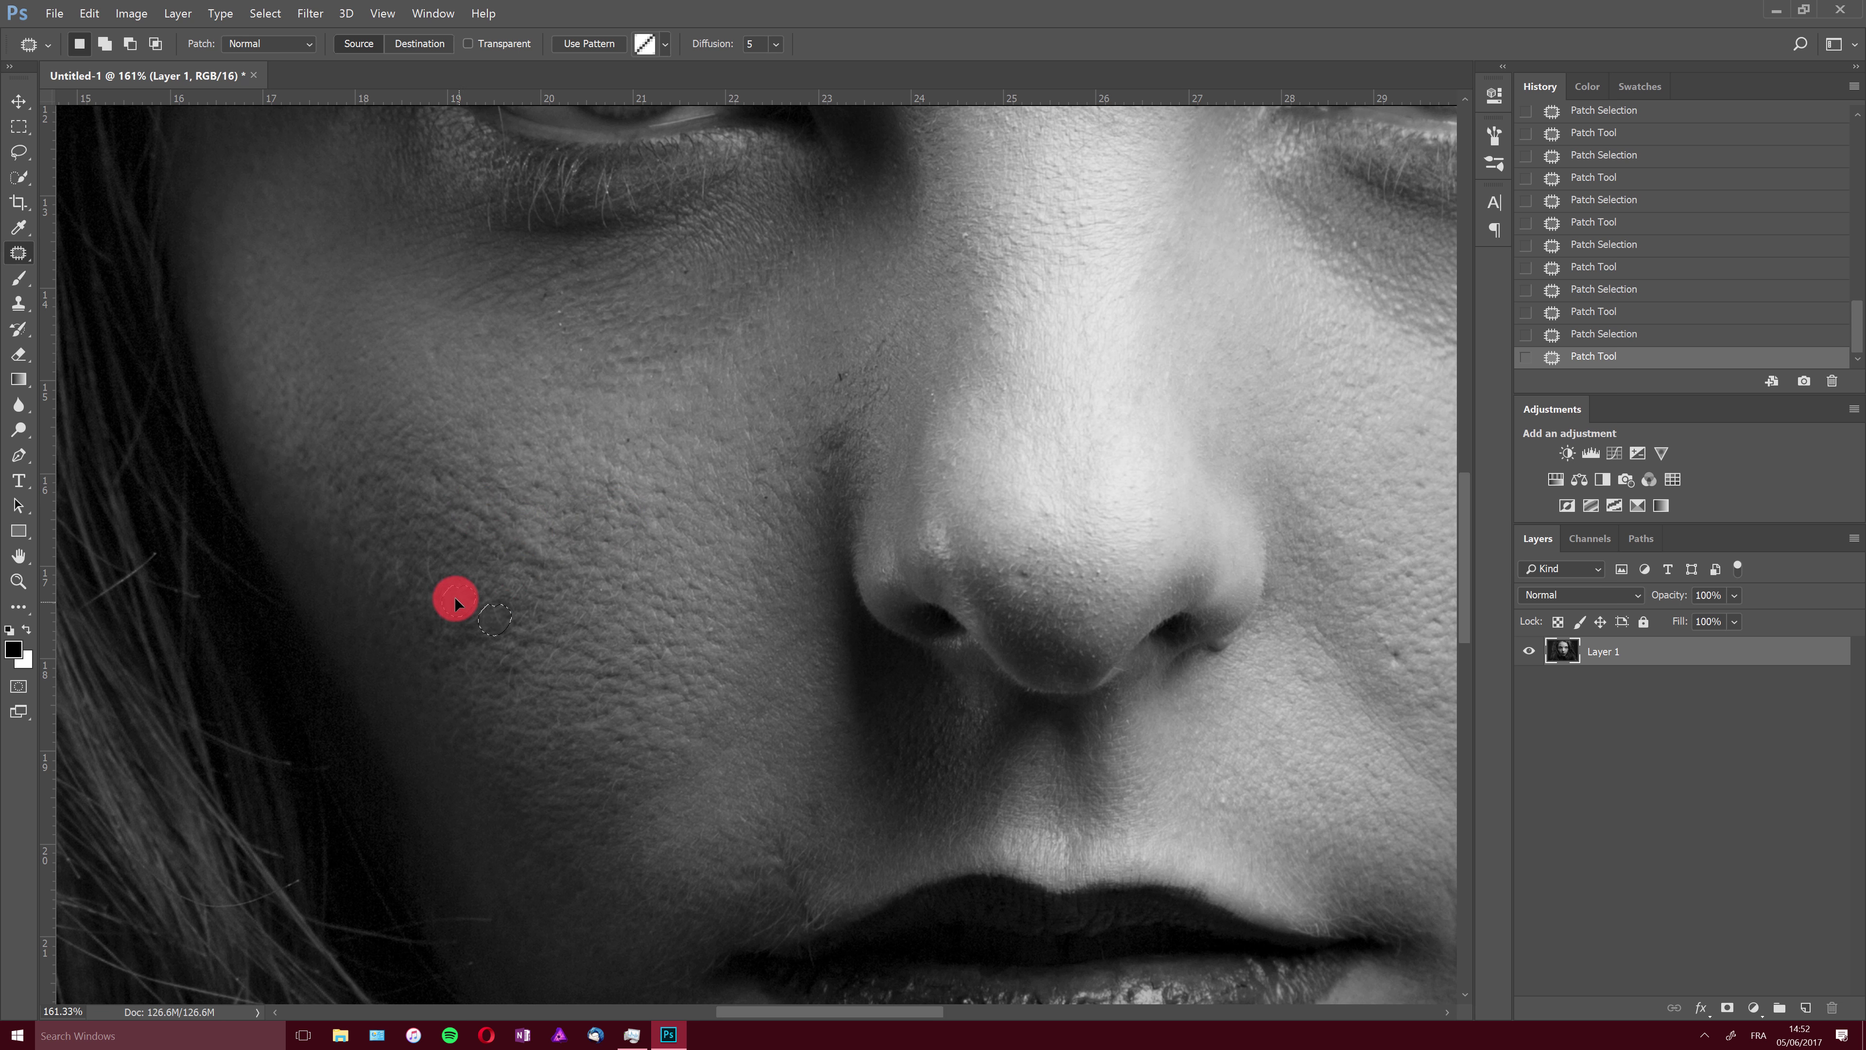
left_click_drag(840, 363, 838, 365)
mouse_move(834, 378)
left_mouse_down()
mouse_move(807, 398)
mouse_move(820, 457)
mouse_move(844, 416)
mouse_move(658, 493)
left_mouse_up()
Step: Patch the small blemishes on the upper part of the lit cheek, below the eye and near the hairline, and deselect
mouse_move(630, 419)
left_mouse_down()
mouse_move(687, 420)
mouse_move(970, 717)
mouse_move(863, 982)
mouse_move(890, 1014)
mouse_move(947, 1012)
mouse_move(973, 845)
left_mouse_up()
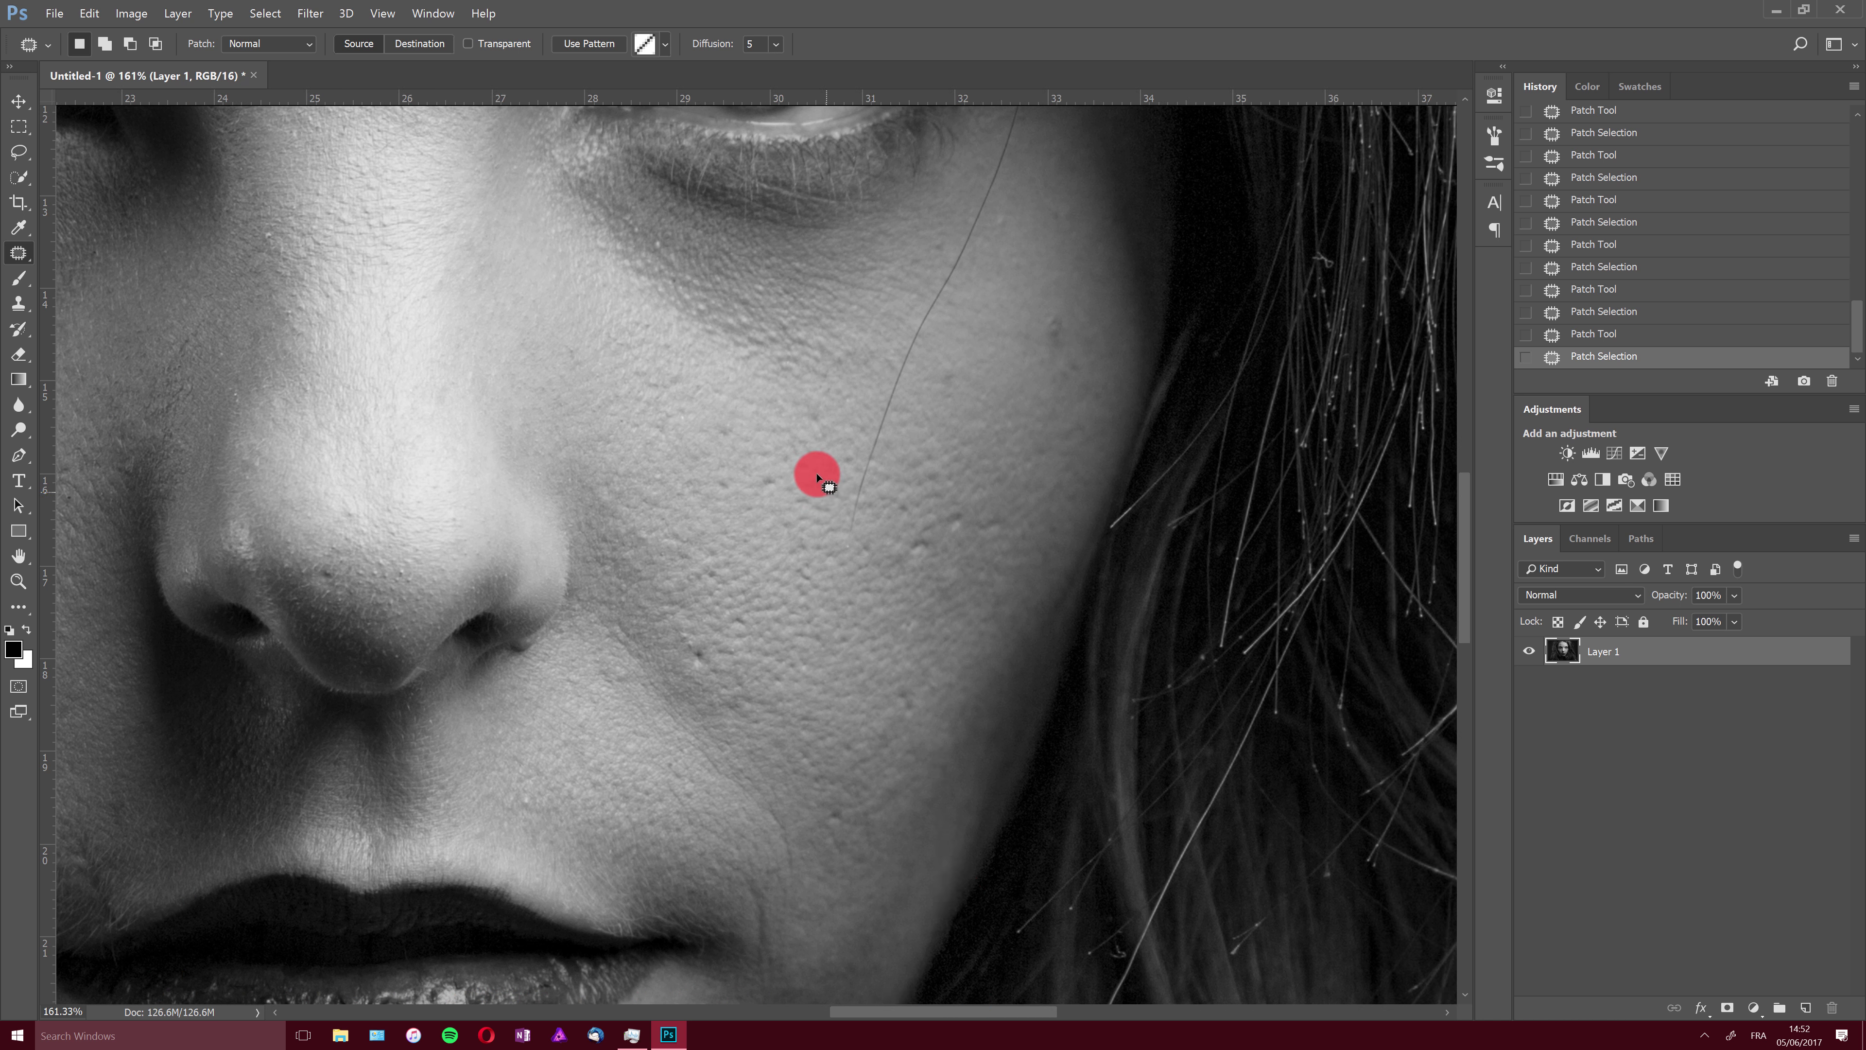
left_click_drag(825, 409, 815, 416)
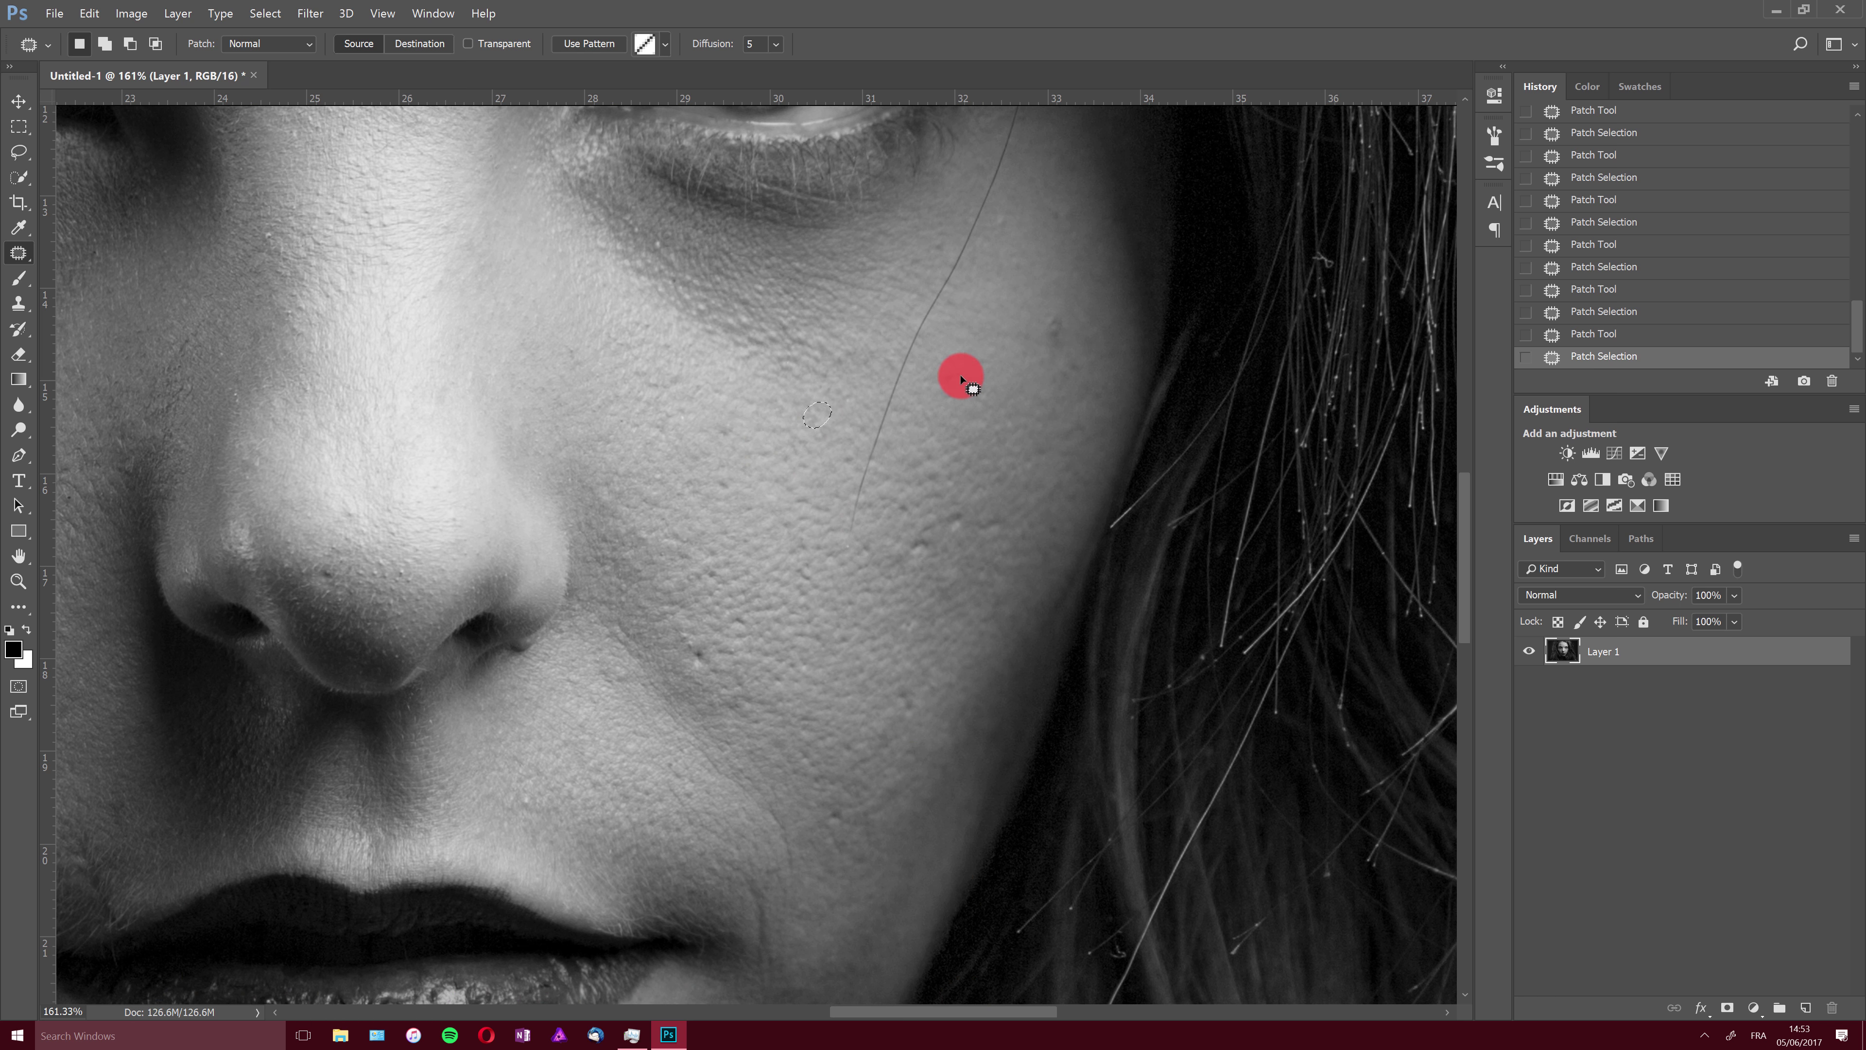
left_click_drag(966, 380, 958, 383)
mouse_move(1069, 343)
left_mouse_down()
mouse_move(1041, 341)
mouse_move(1064, 332)
left_mouse_up()
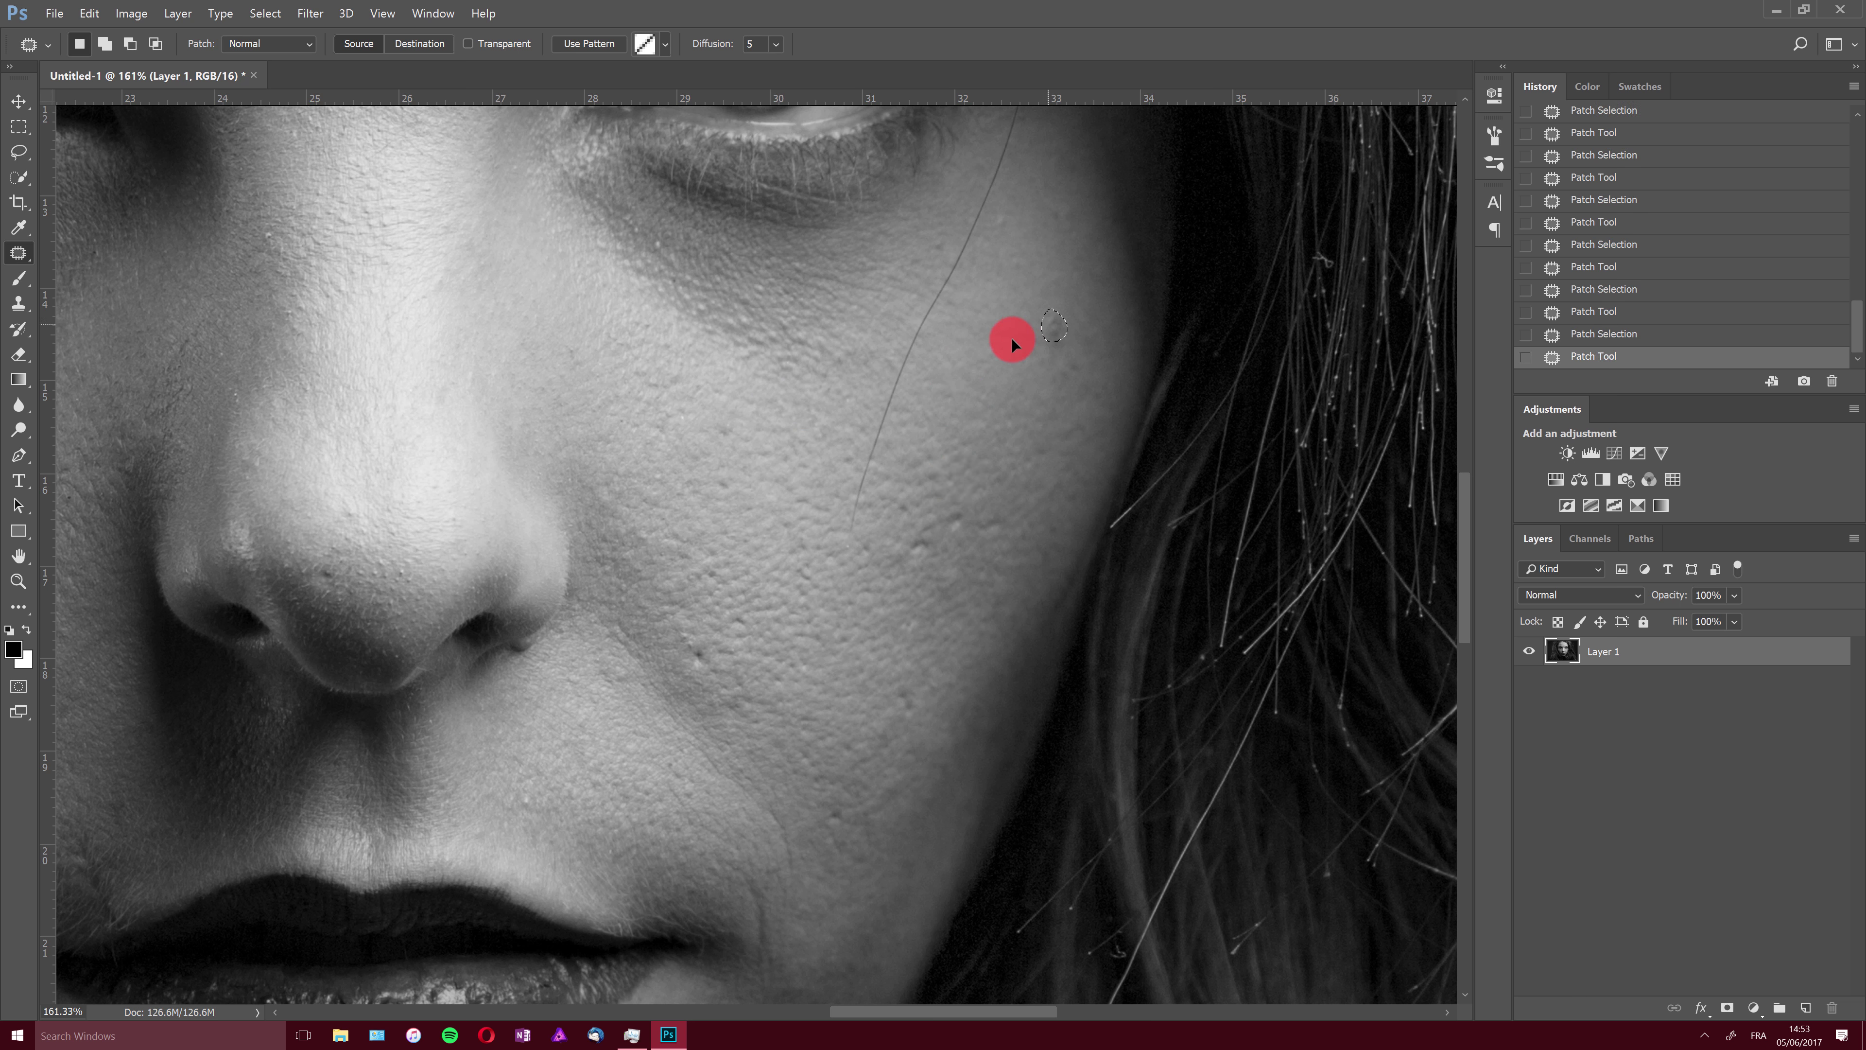
key("ctrl+d")
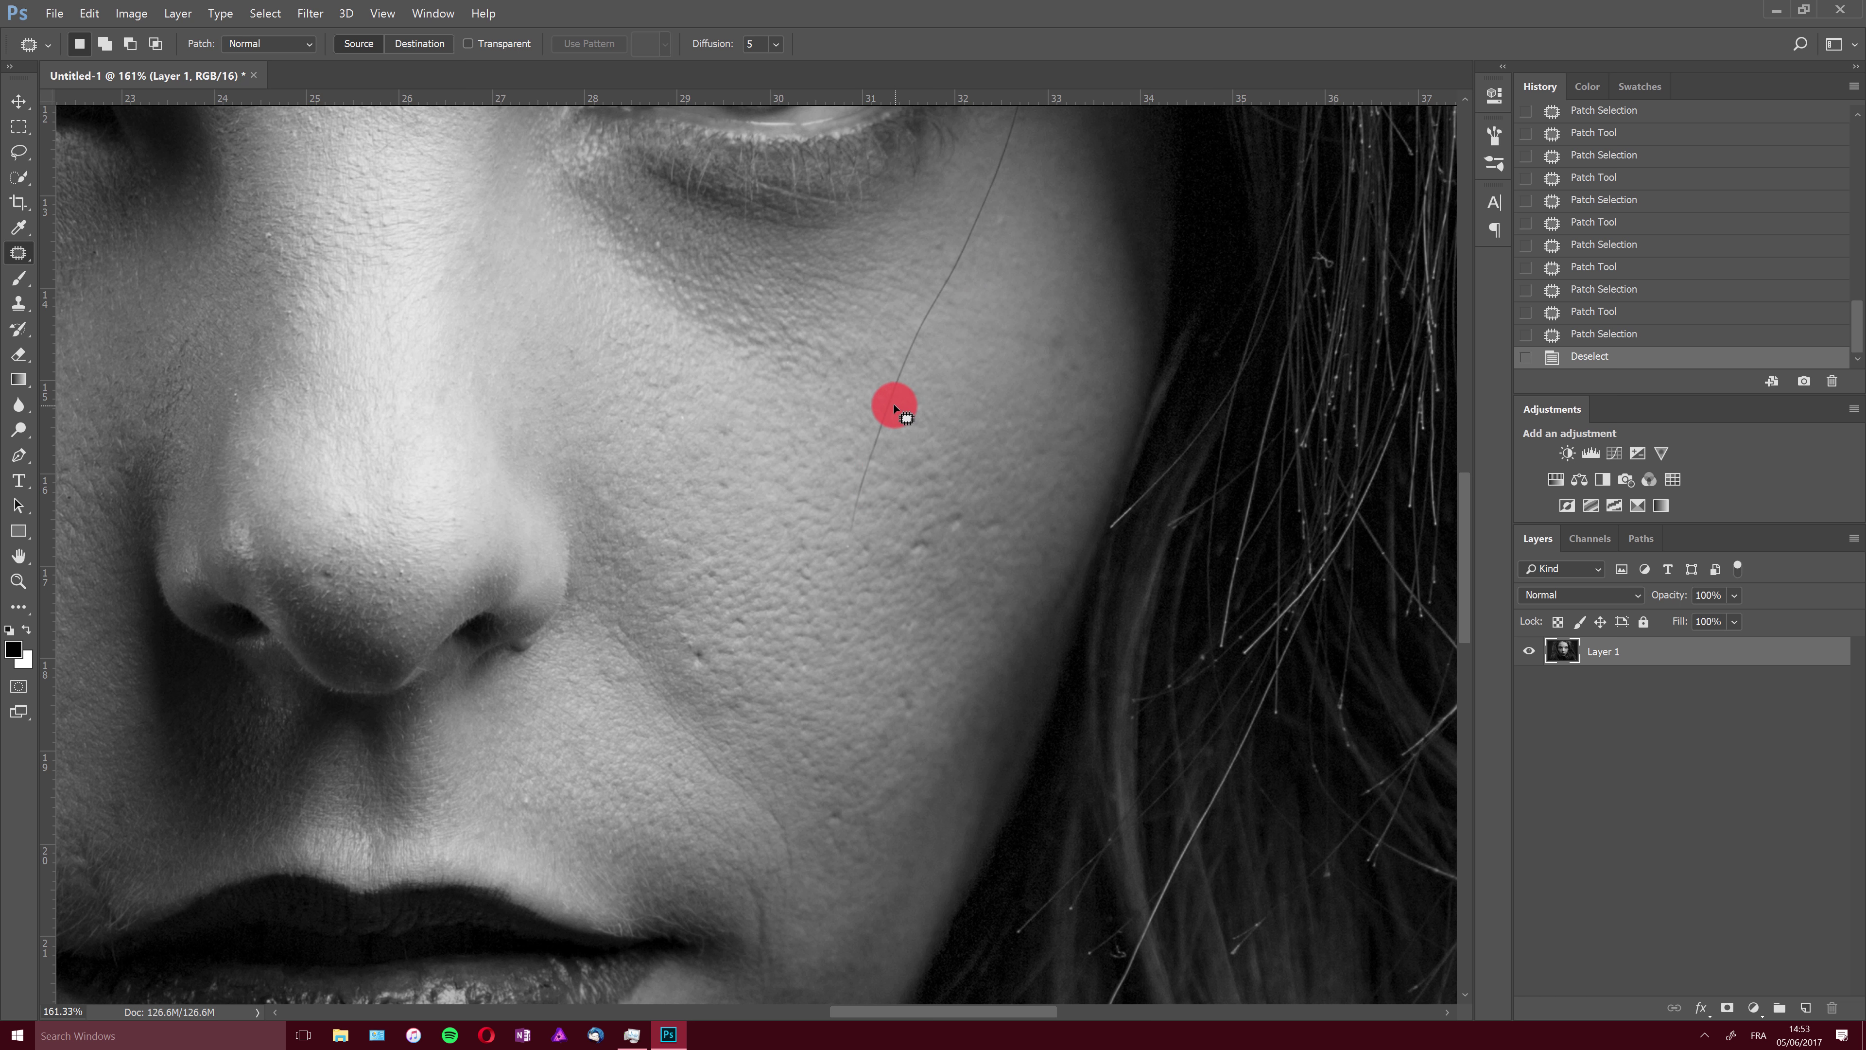
Step: Patch the dark spot beside the smile line on the lit cheek with skin just above it, and clear the selection
left_click_drag(699, 650, 699, 634)
left_click_drag(702, 651, 740, 607)
key("ctrl+d")
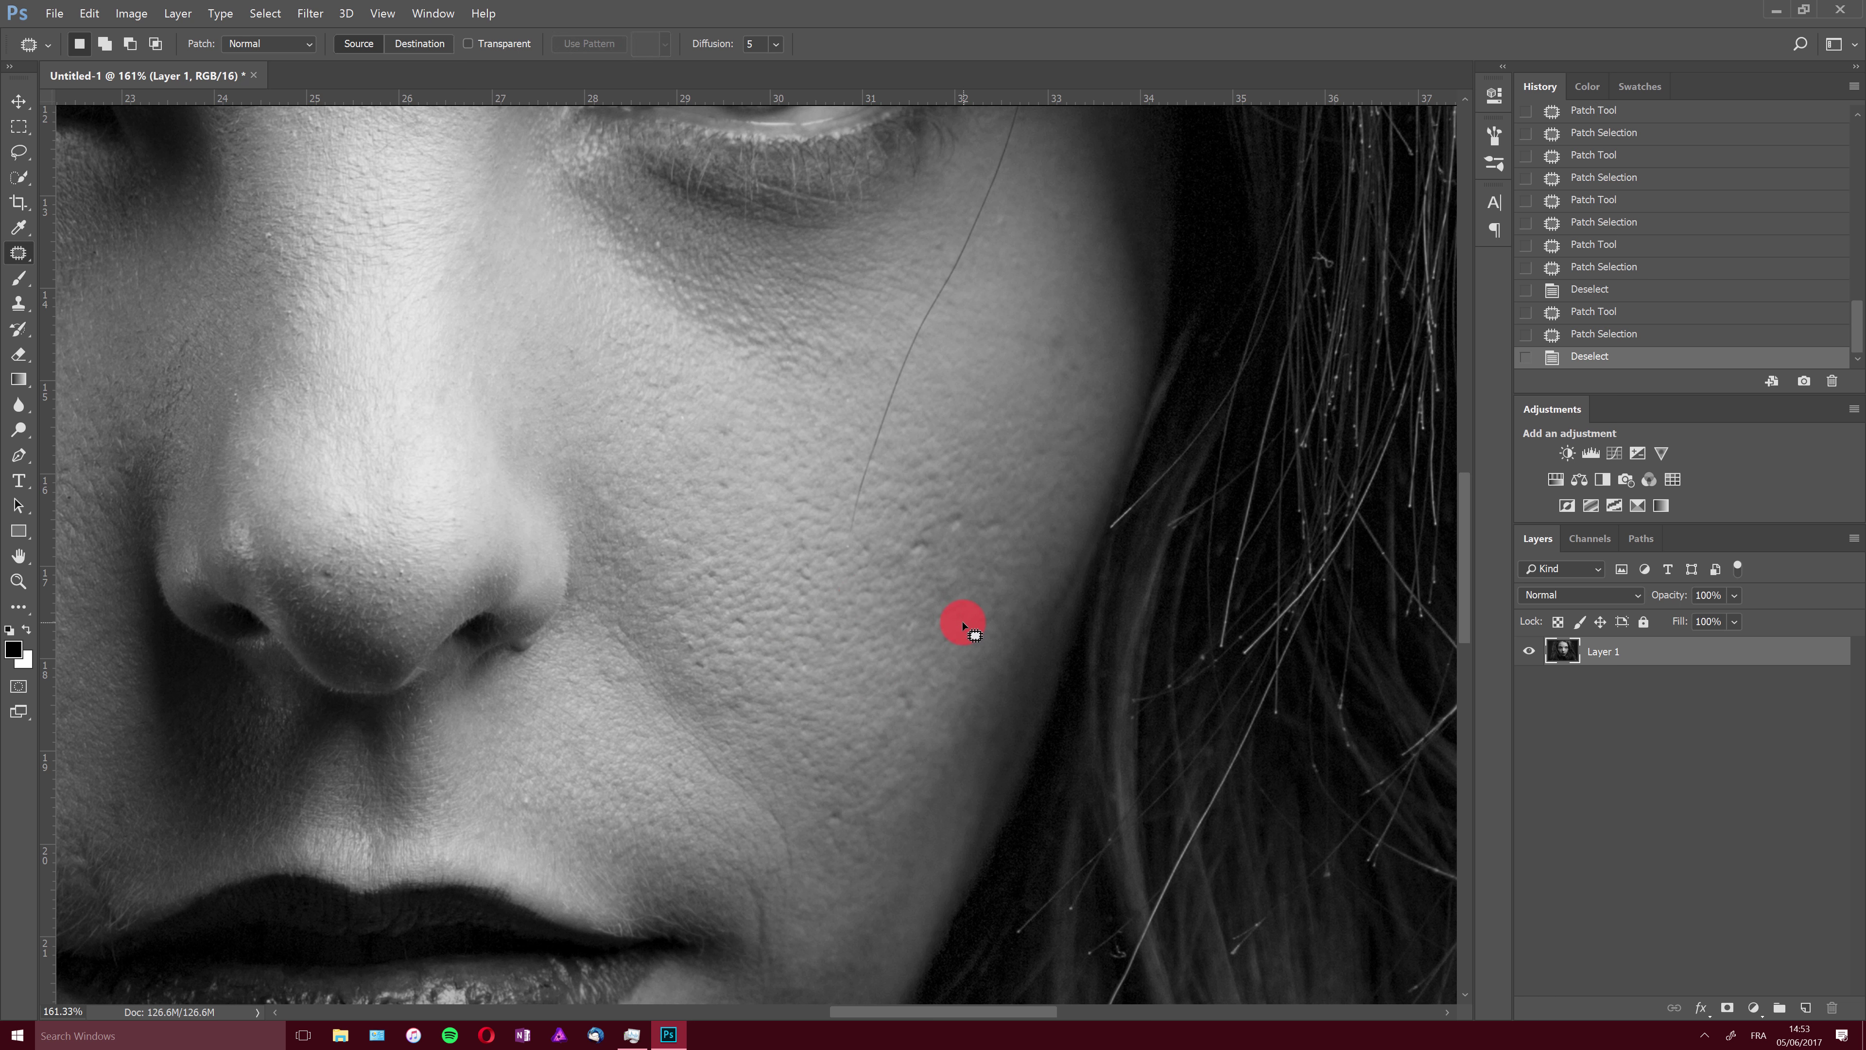
left_click_drag(944, 548, 908, 556)
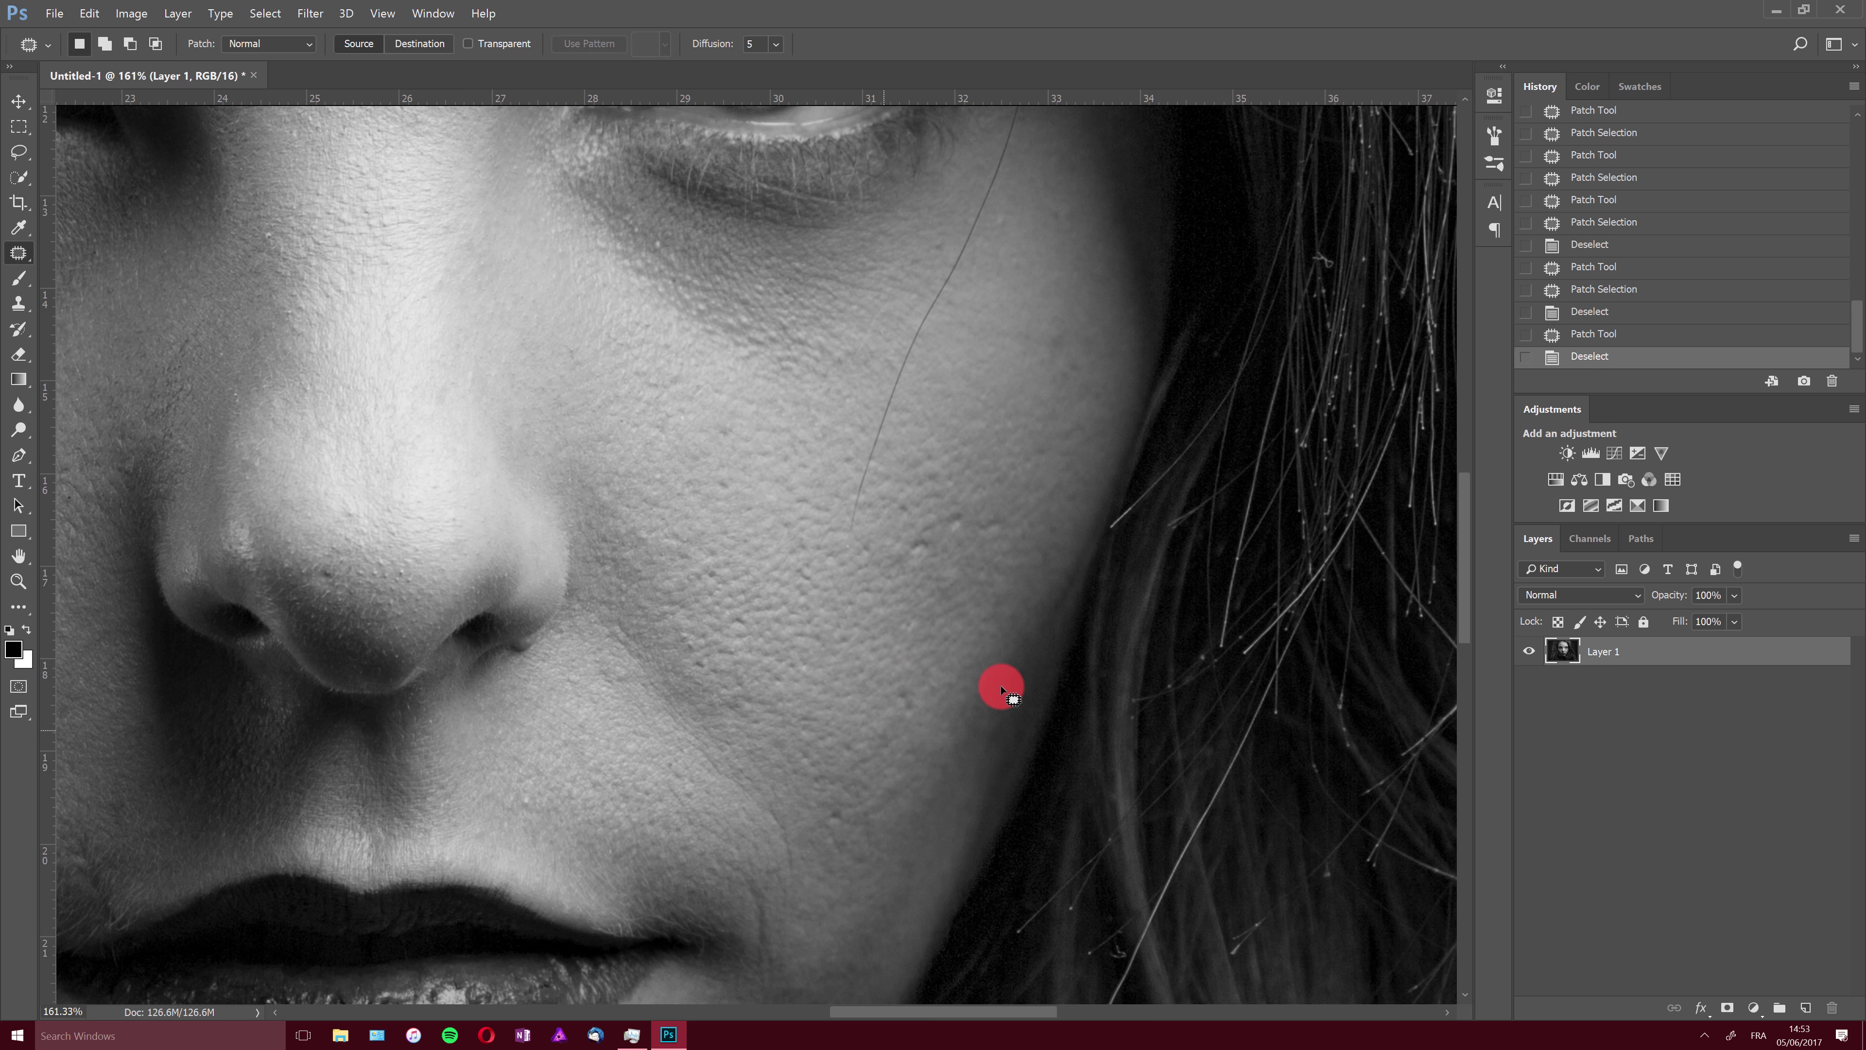
key("ctrl+d")
Step: Outline the smile line from the nostril to the mouth corner with a closed Pen tool path and convert it into a selection
left_click(9, 461)
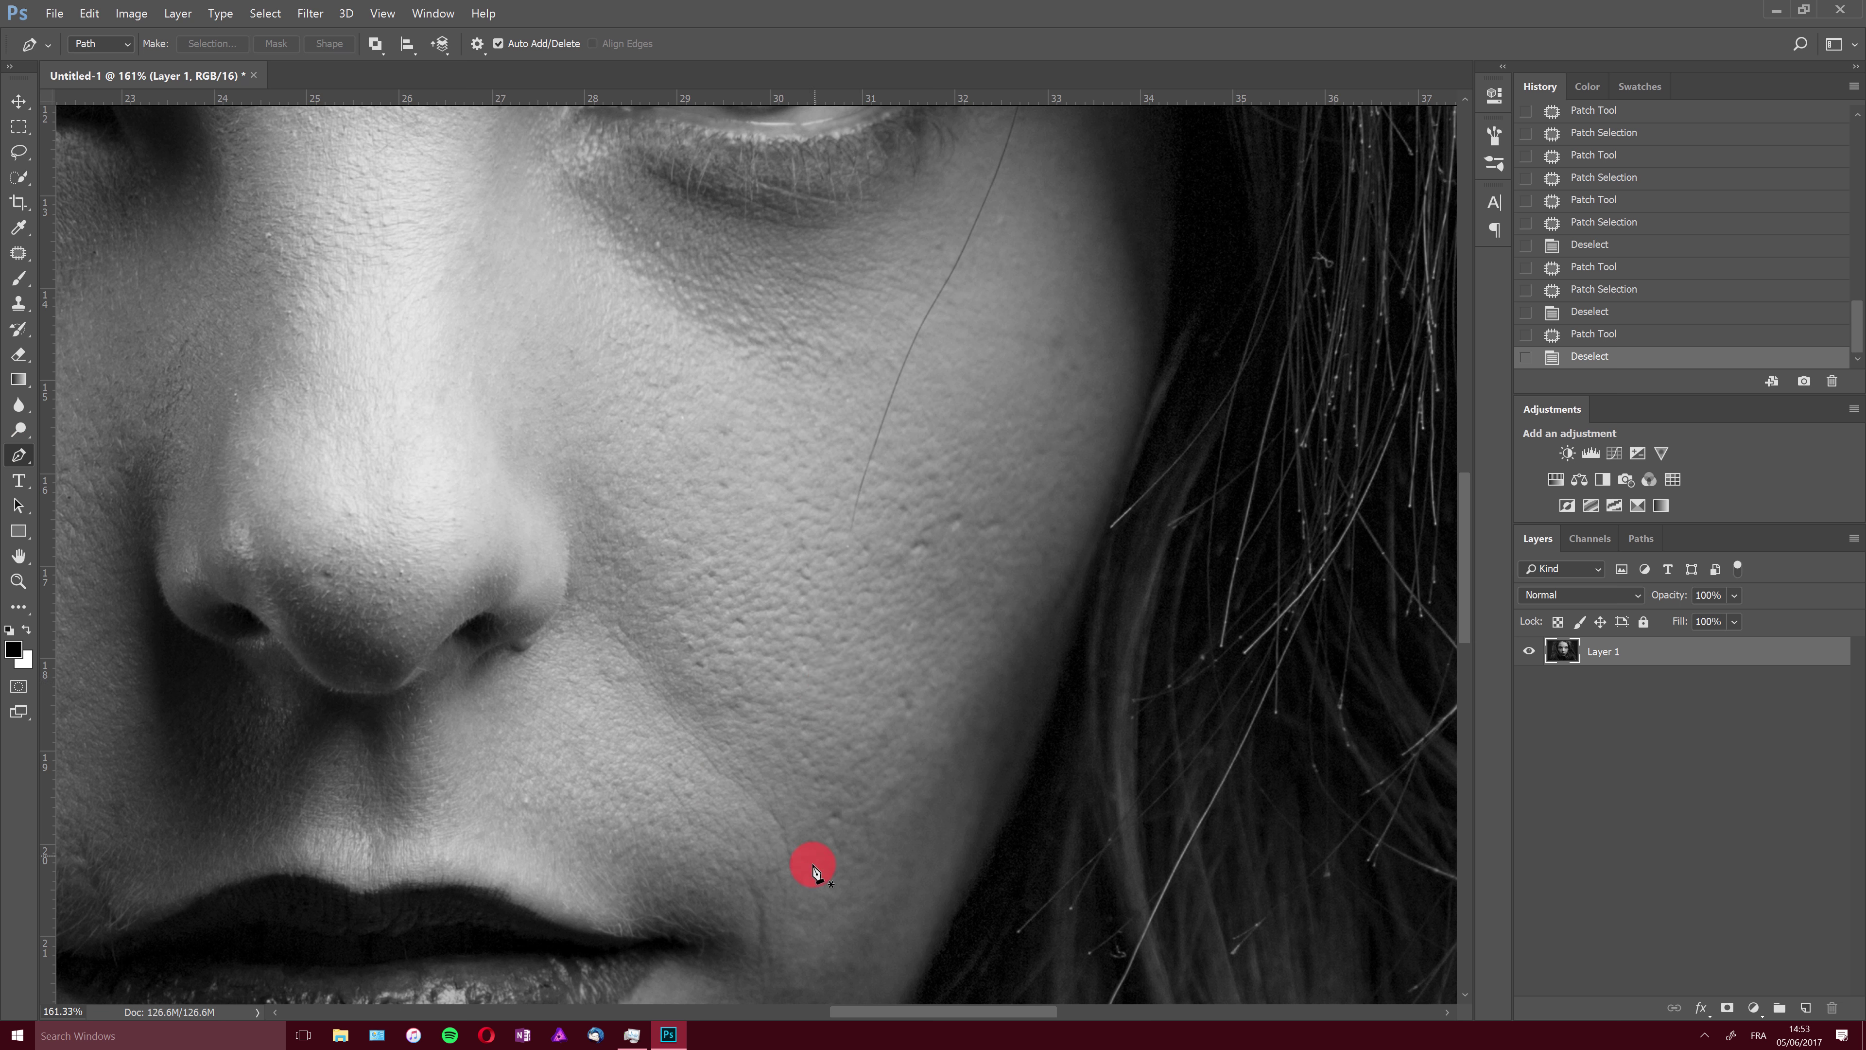
left_click_drag(716, 732, 771, 875)
left_click(651, 646)
left_click(614, 638)
left_click(789, 800)
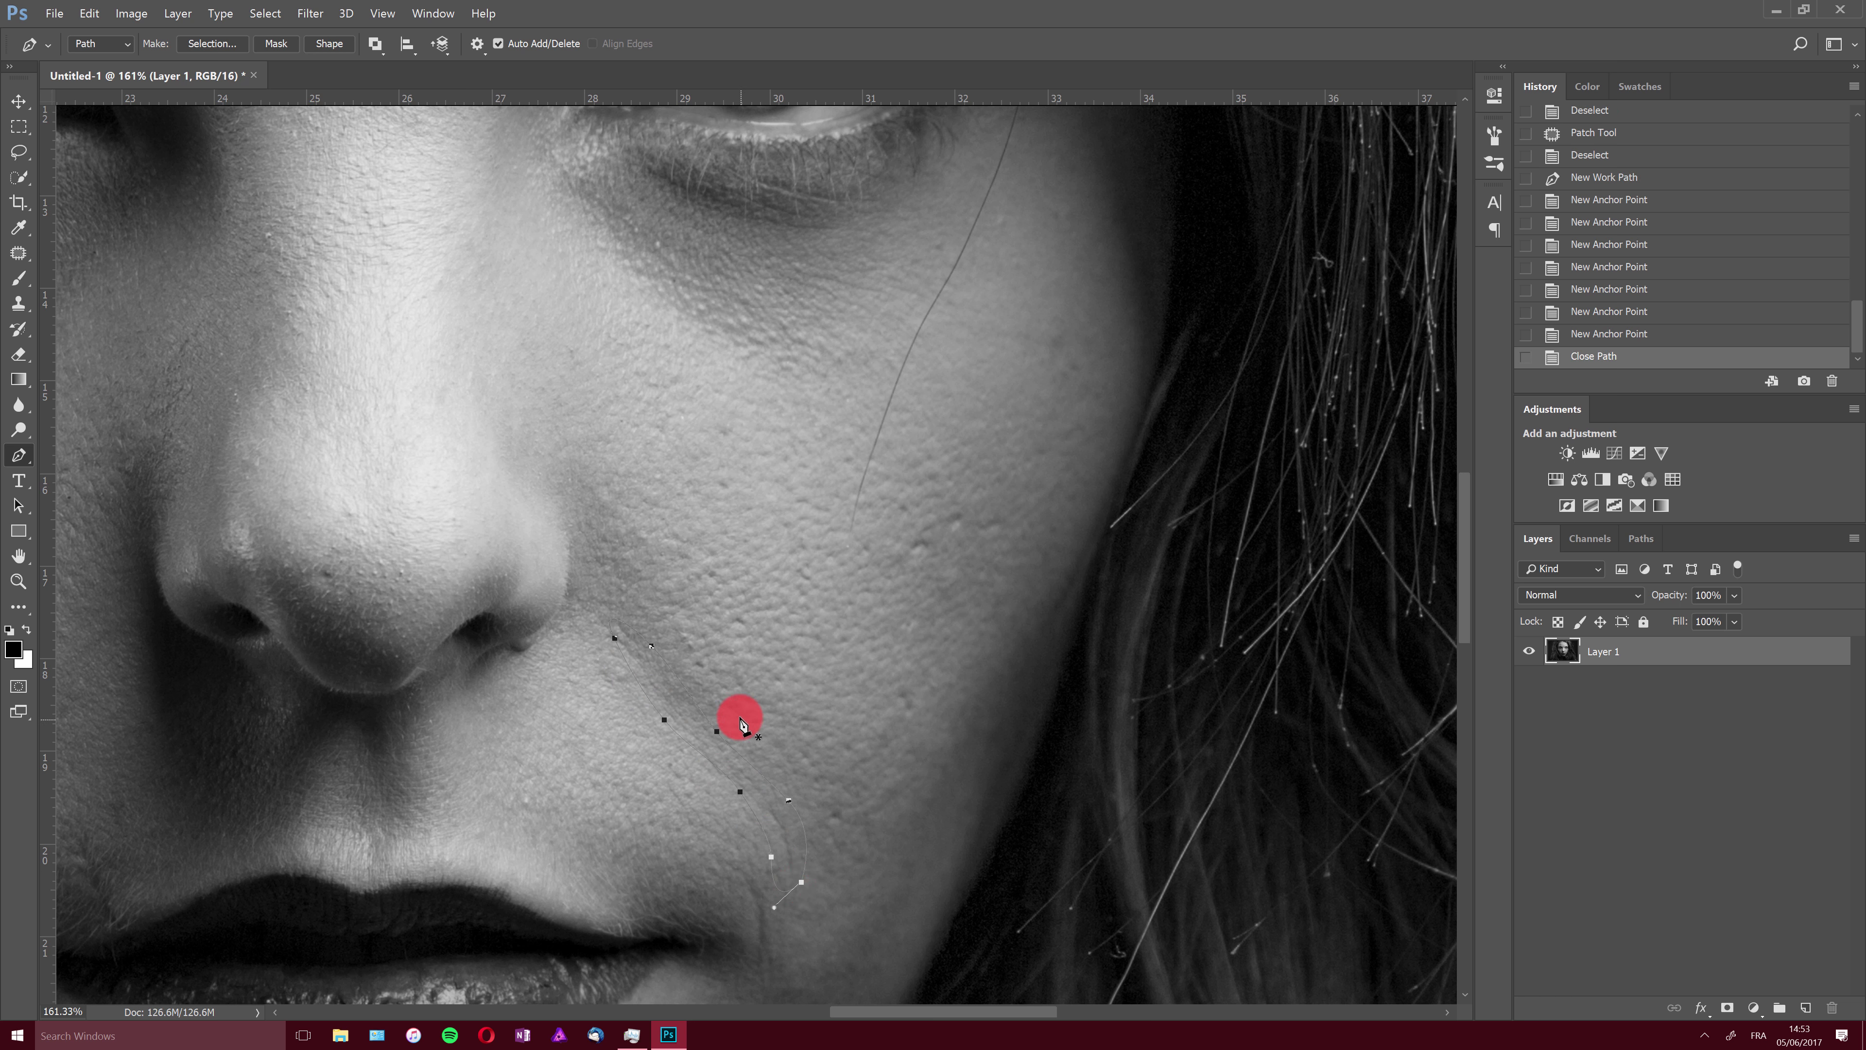
right_click(740, 757)
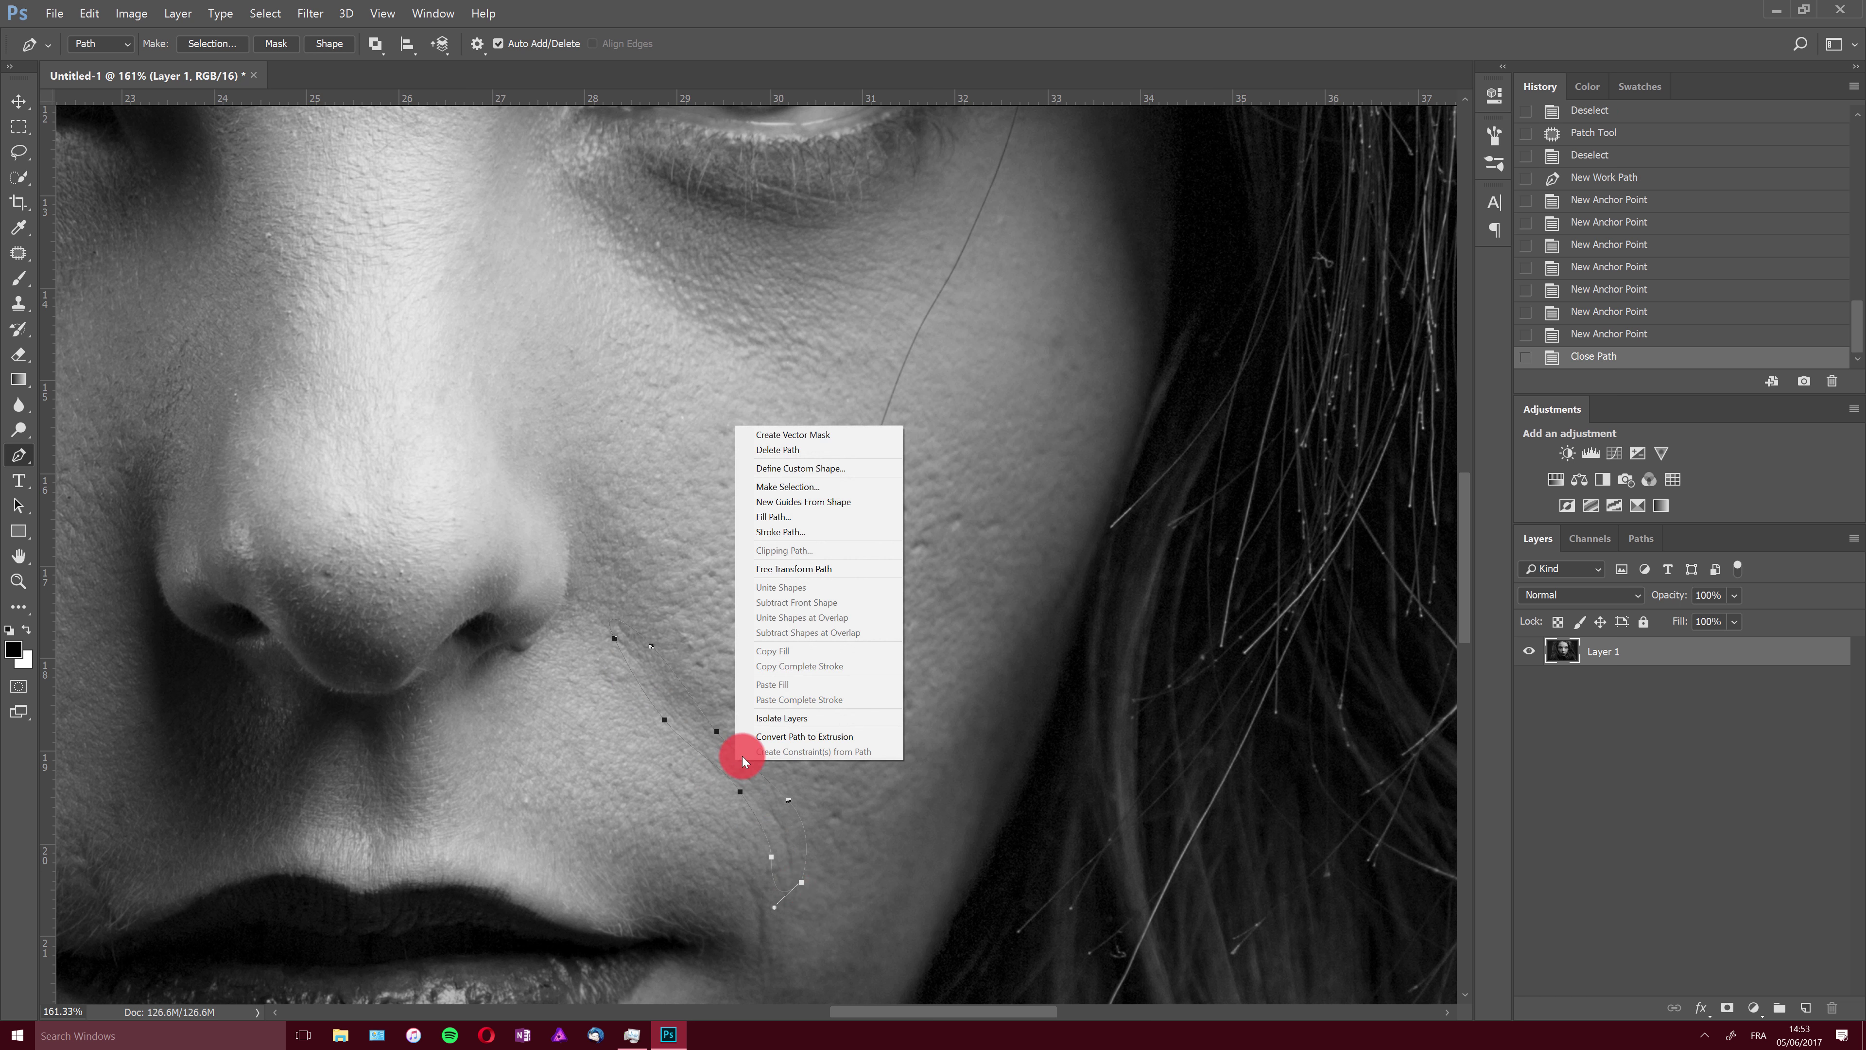
left_click(850, 486)
left_click(1037, 295)
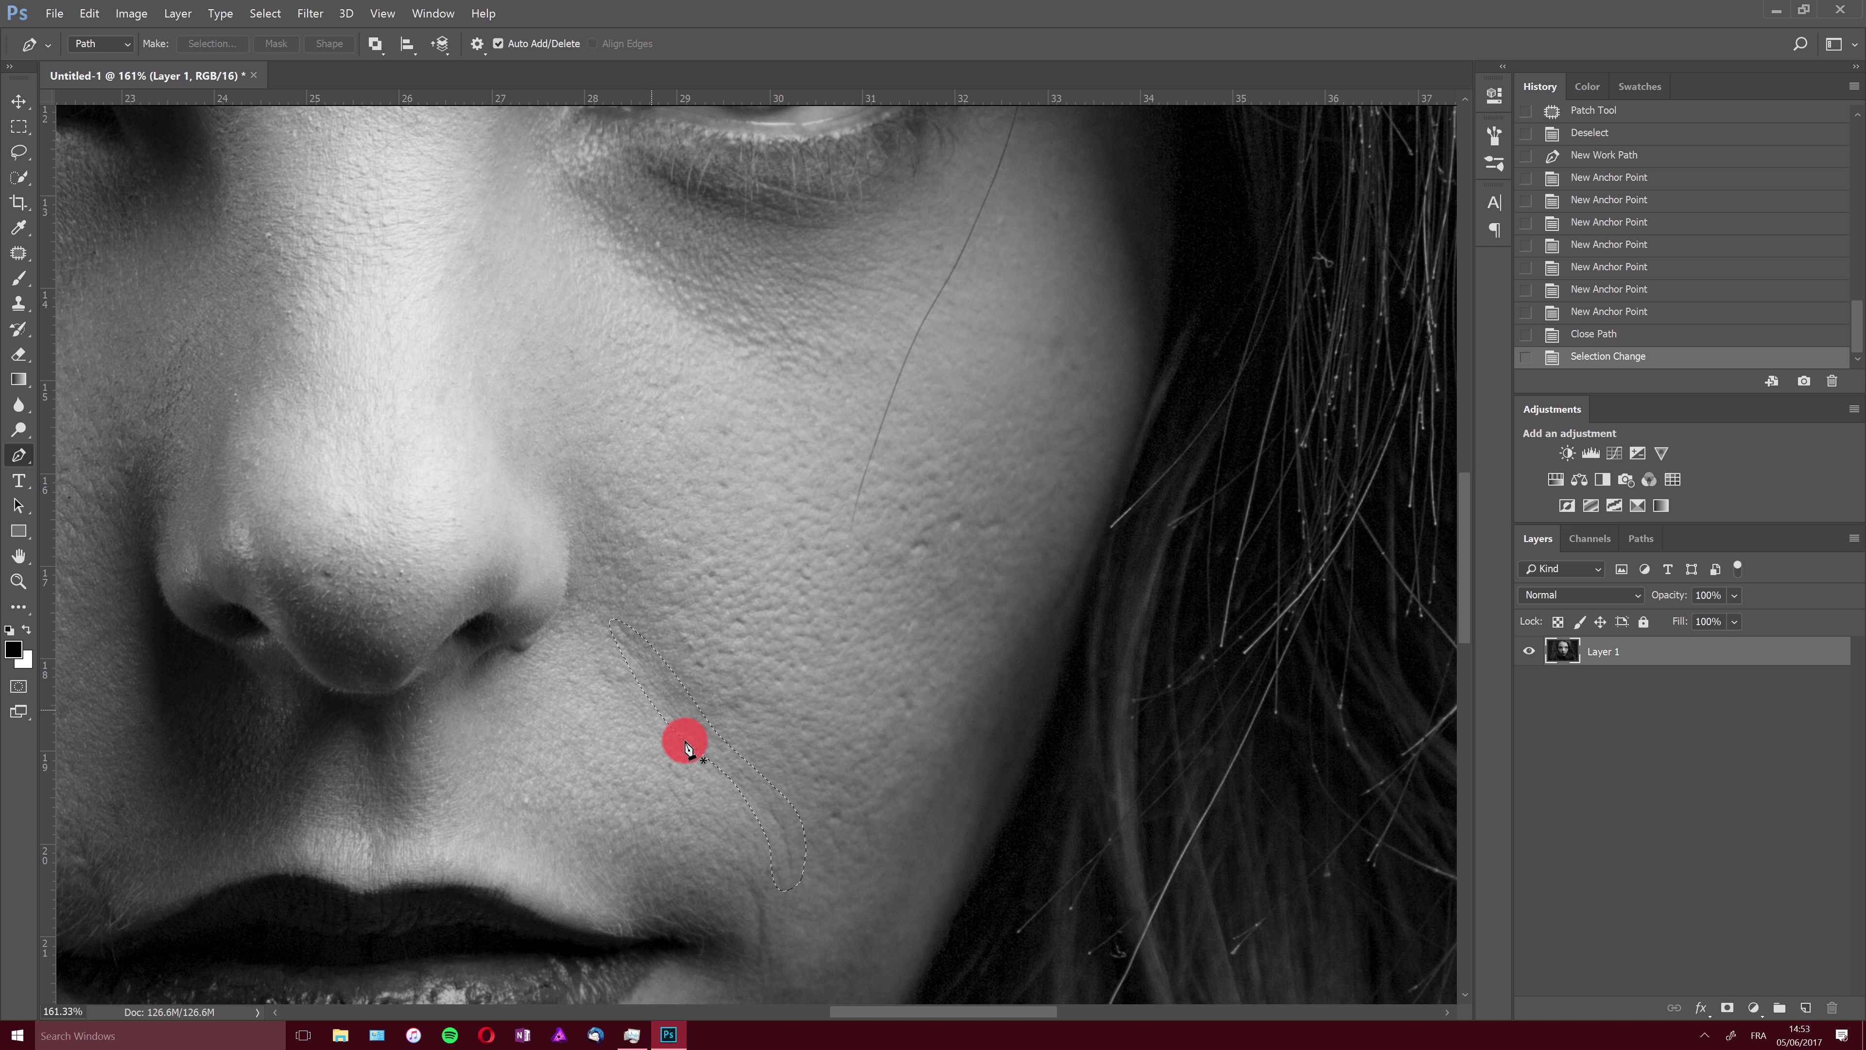
Step: Patch the selected smile line with the adjacent cheek skin and deselect
key("j")
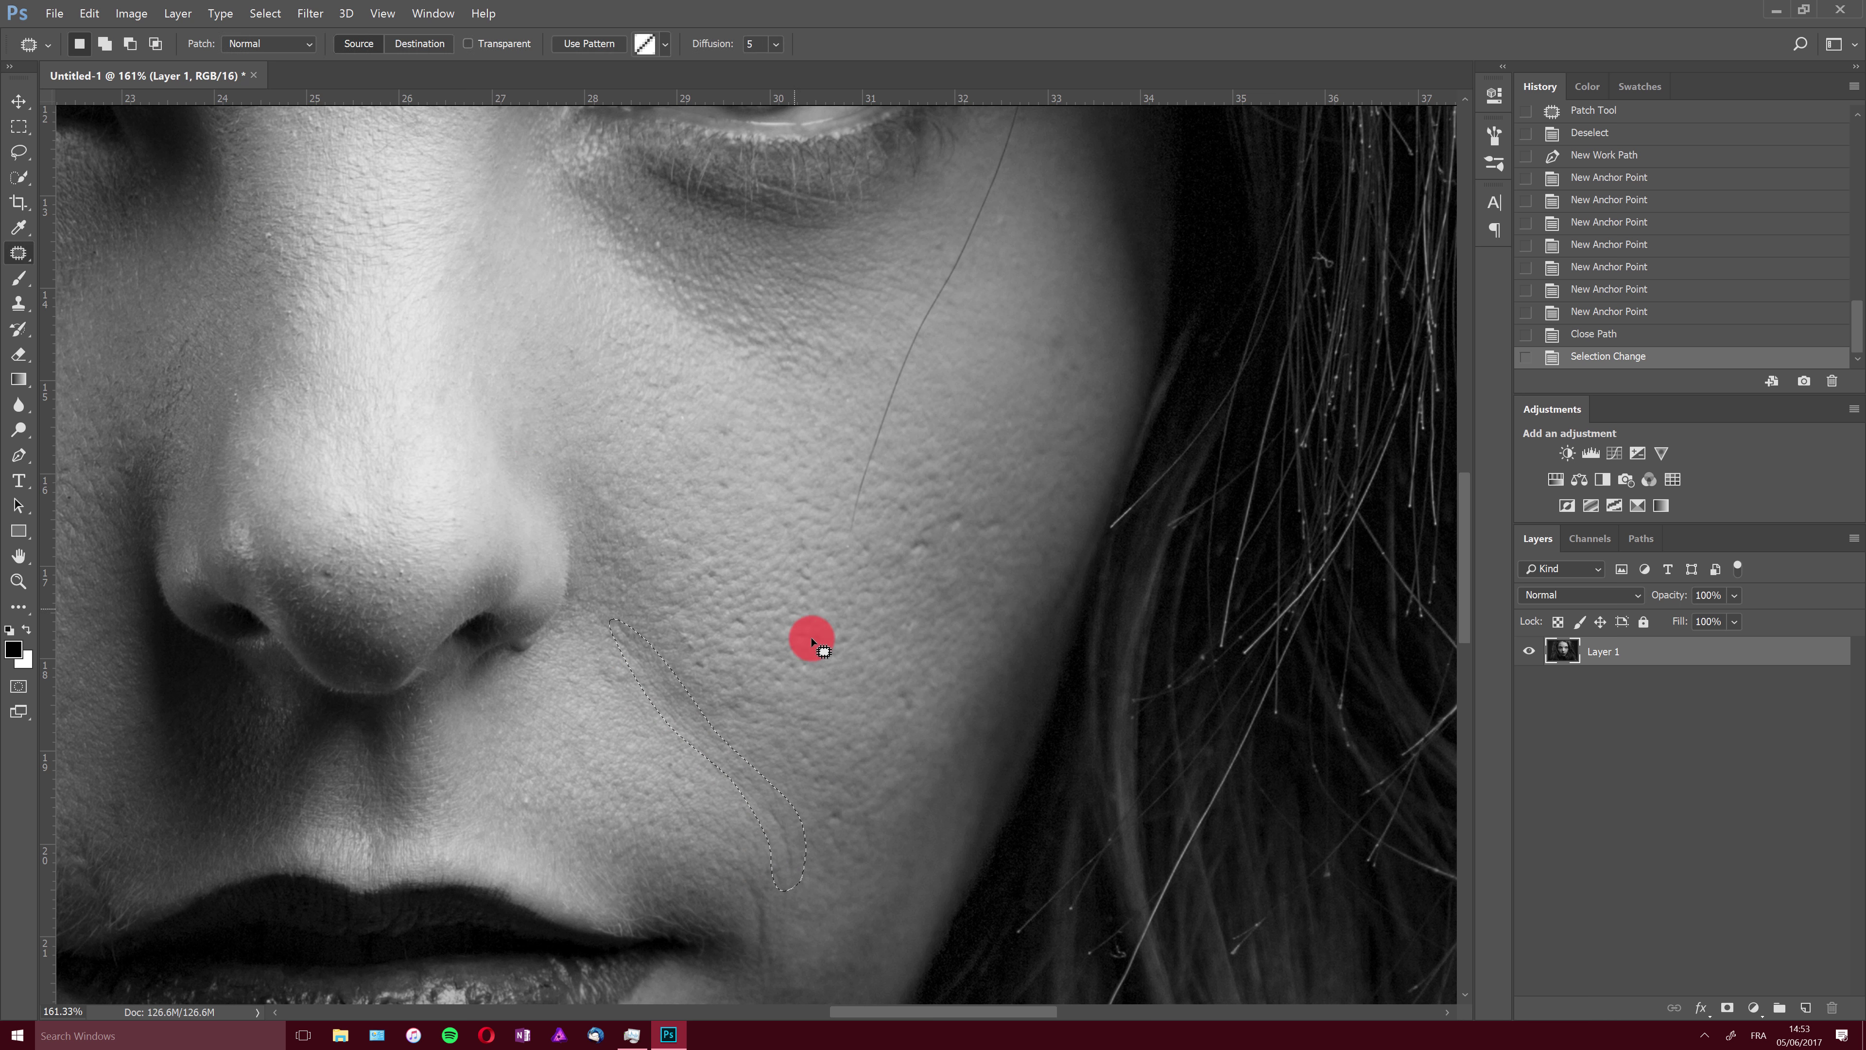
left_click_drag(689, 719, 752, 695)
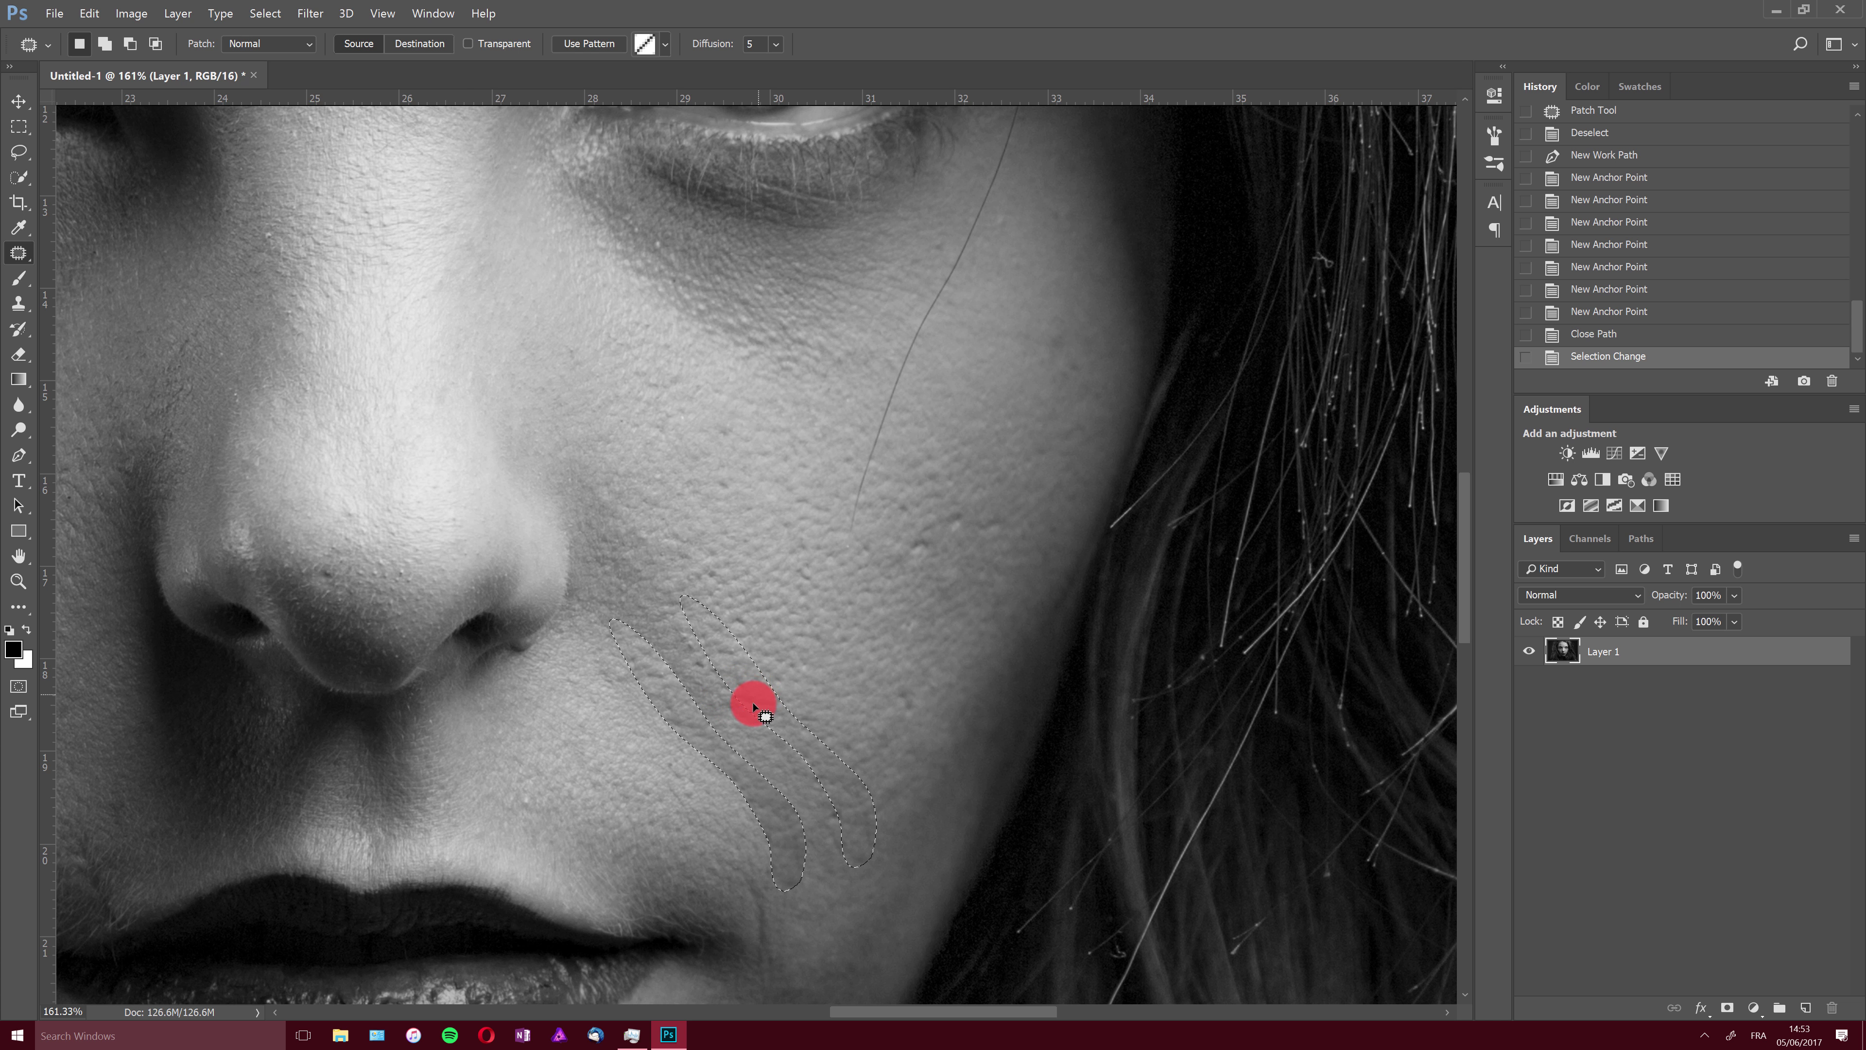
key("ctrl+d")
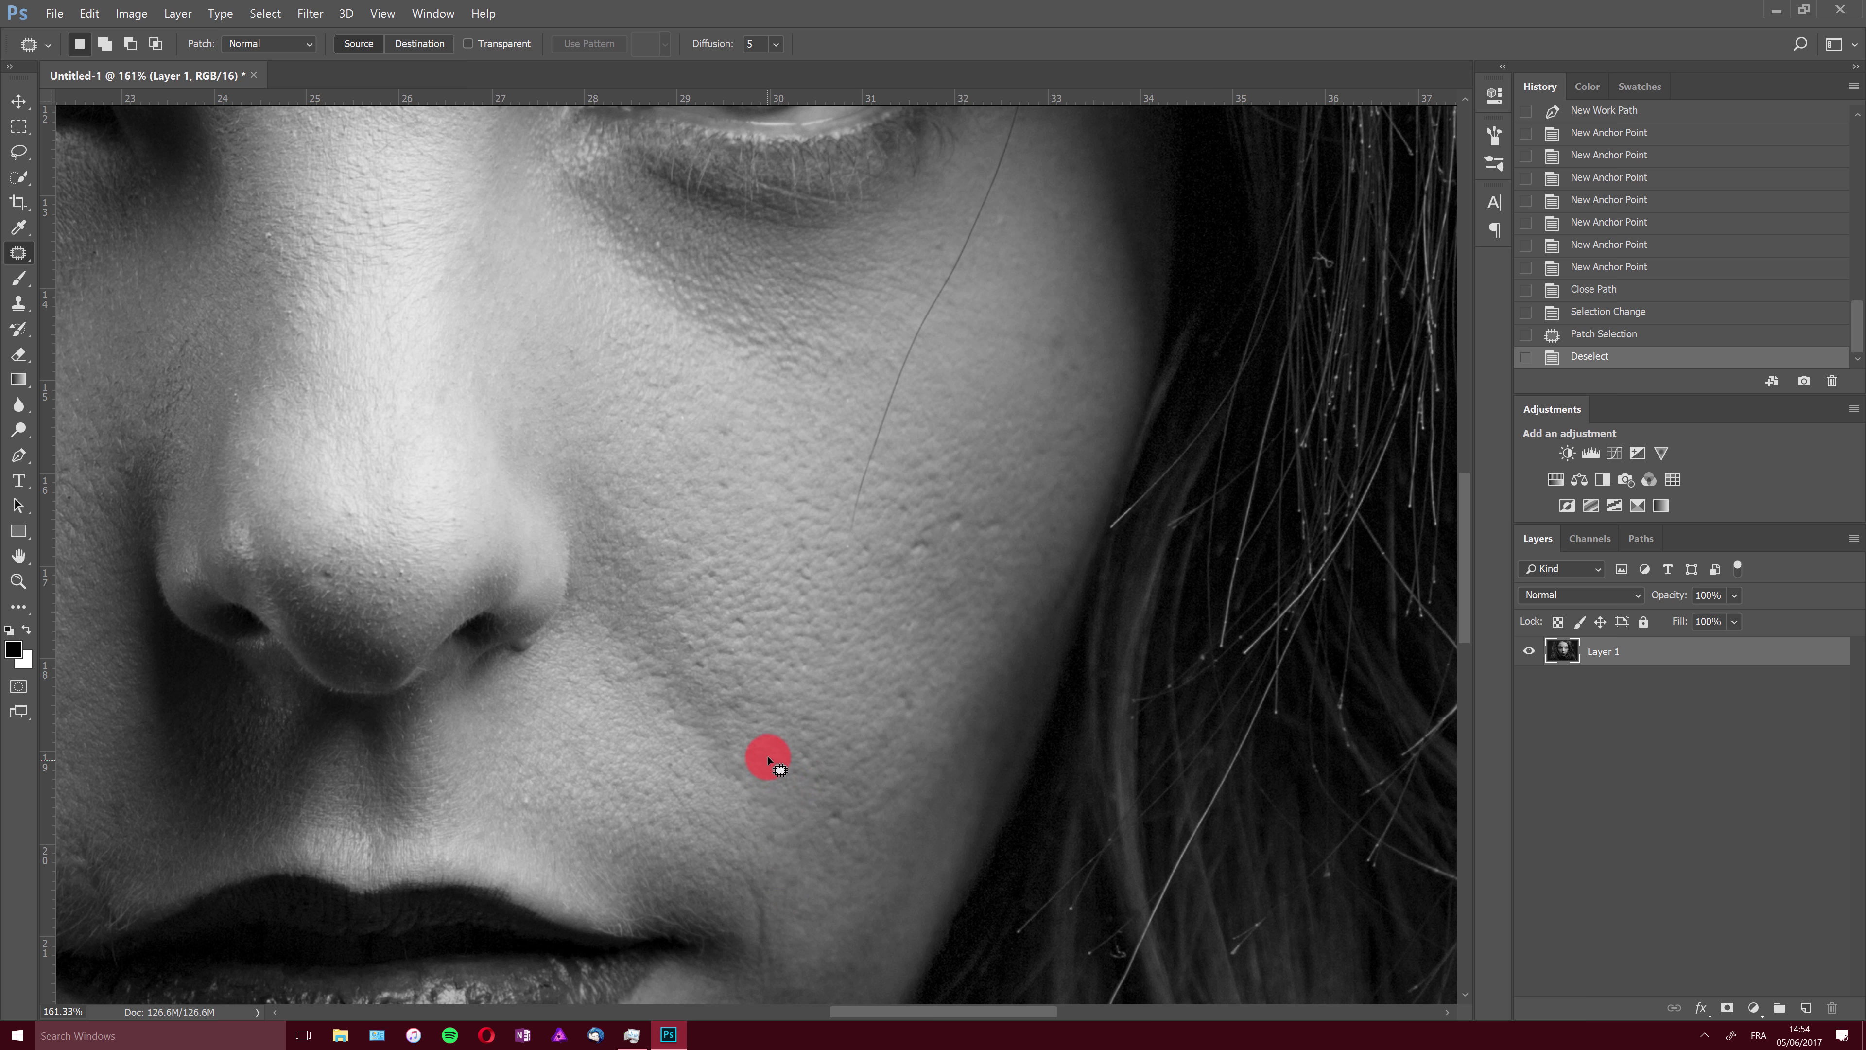
Step: Patch the small bumps in the middle of the lit cheek with smoother skin around them
left_click_drag(925, 529, 865, 610)
left_click_drag(979, 525, 968, 502)
left_click_drag(959, 510, 968, 492)
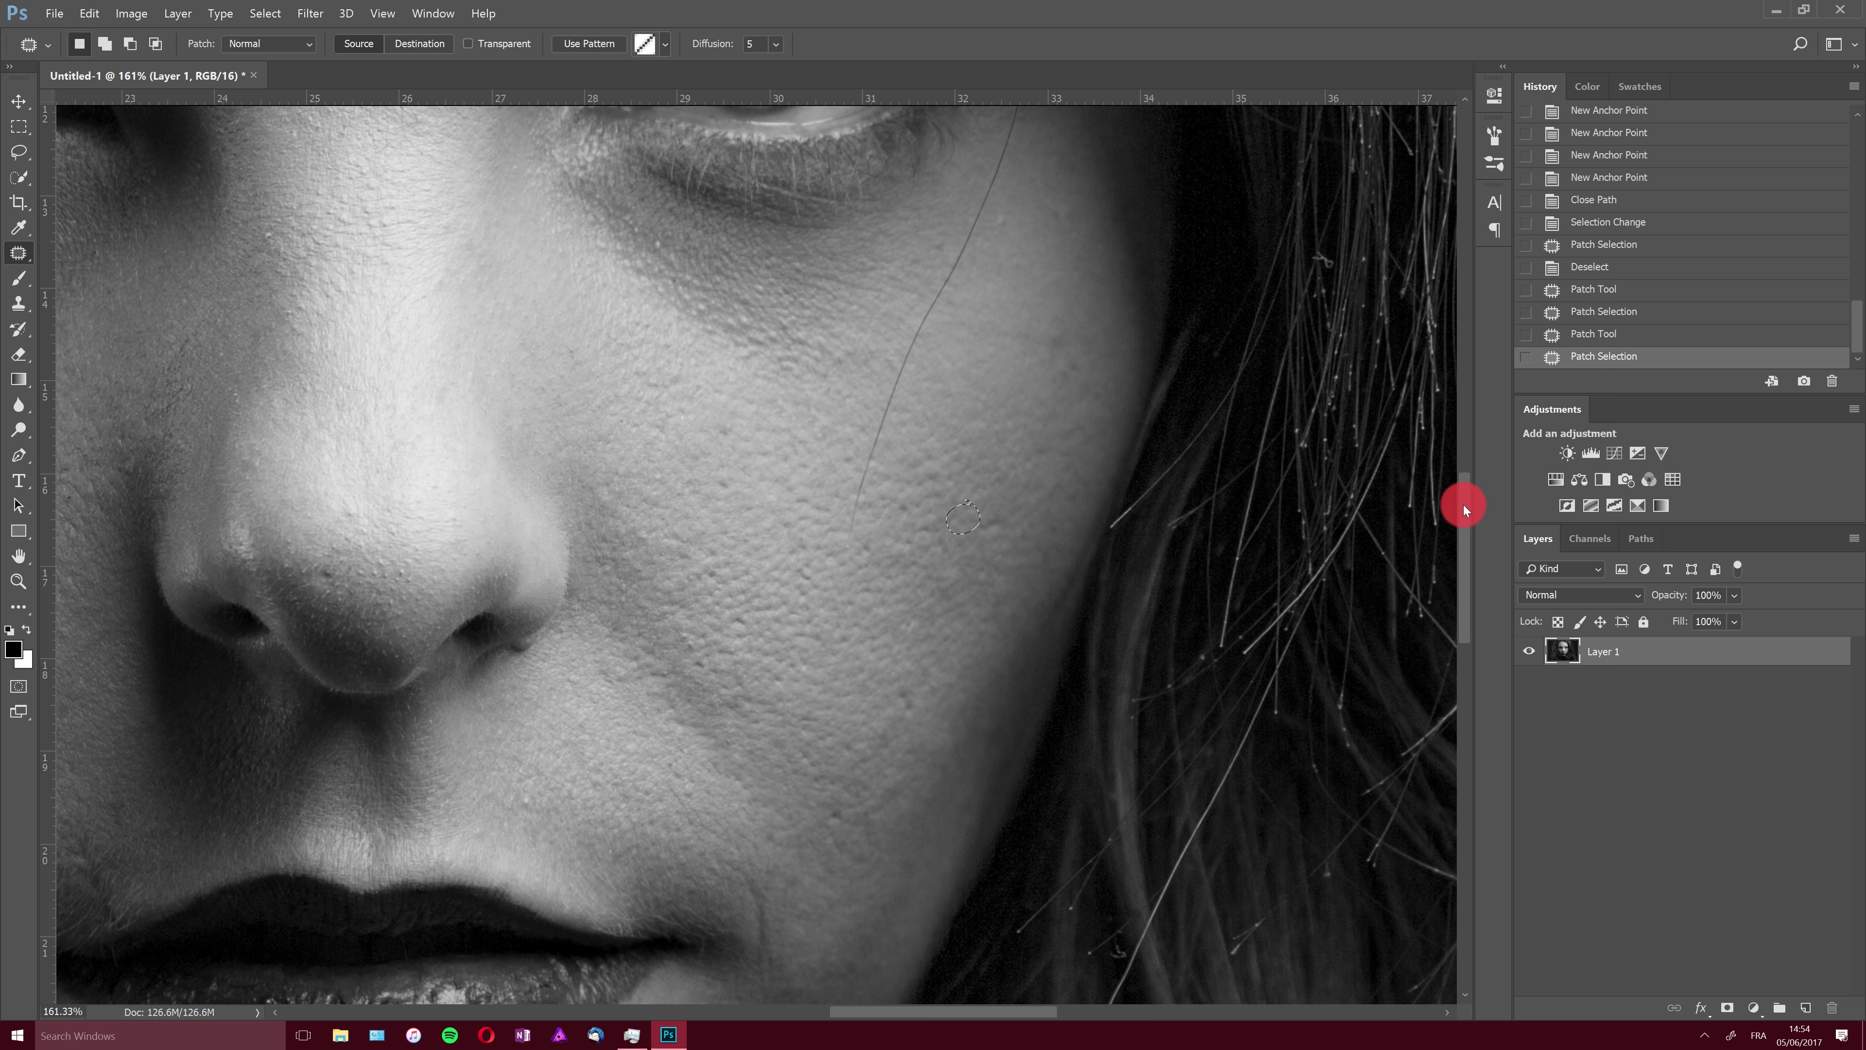
Step: Patch the small blemishes on the lit side of the forehead above the inner eyebrow, and deselect
mouse_move(1464, 505)
left_mouse_down()
mouse_move(1475, 404)
mouse_move(1450, 349)
mouse_move(1422, 342)
left_mouse_up()
mouse_move(588, 666)
left_mouse_down()
mouse_move(571, 679)
mouse_move(588, 674)
left_mouse_up()
left_click_drag(650, 642, 649, 642)
left_click_drag(562, 588, 504, 571)
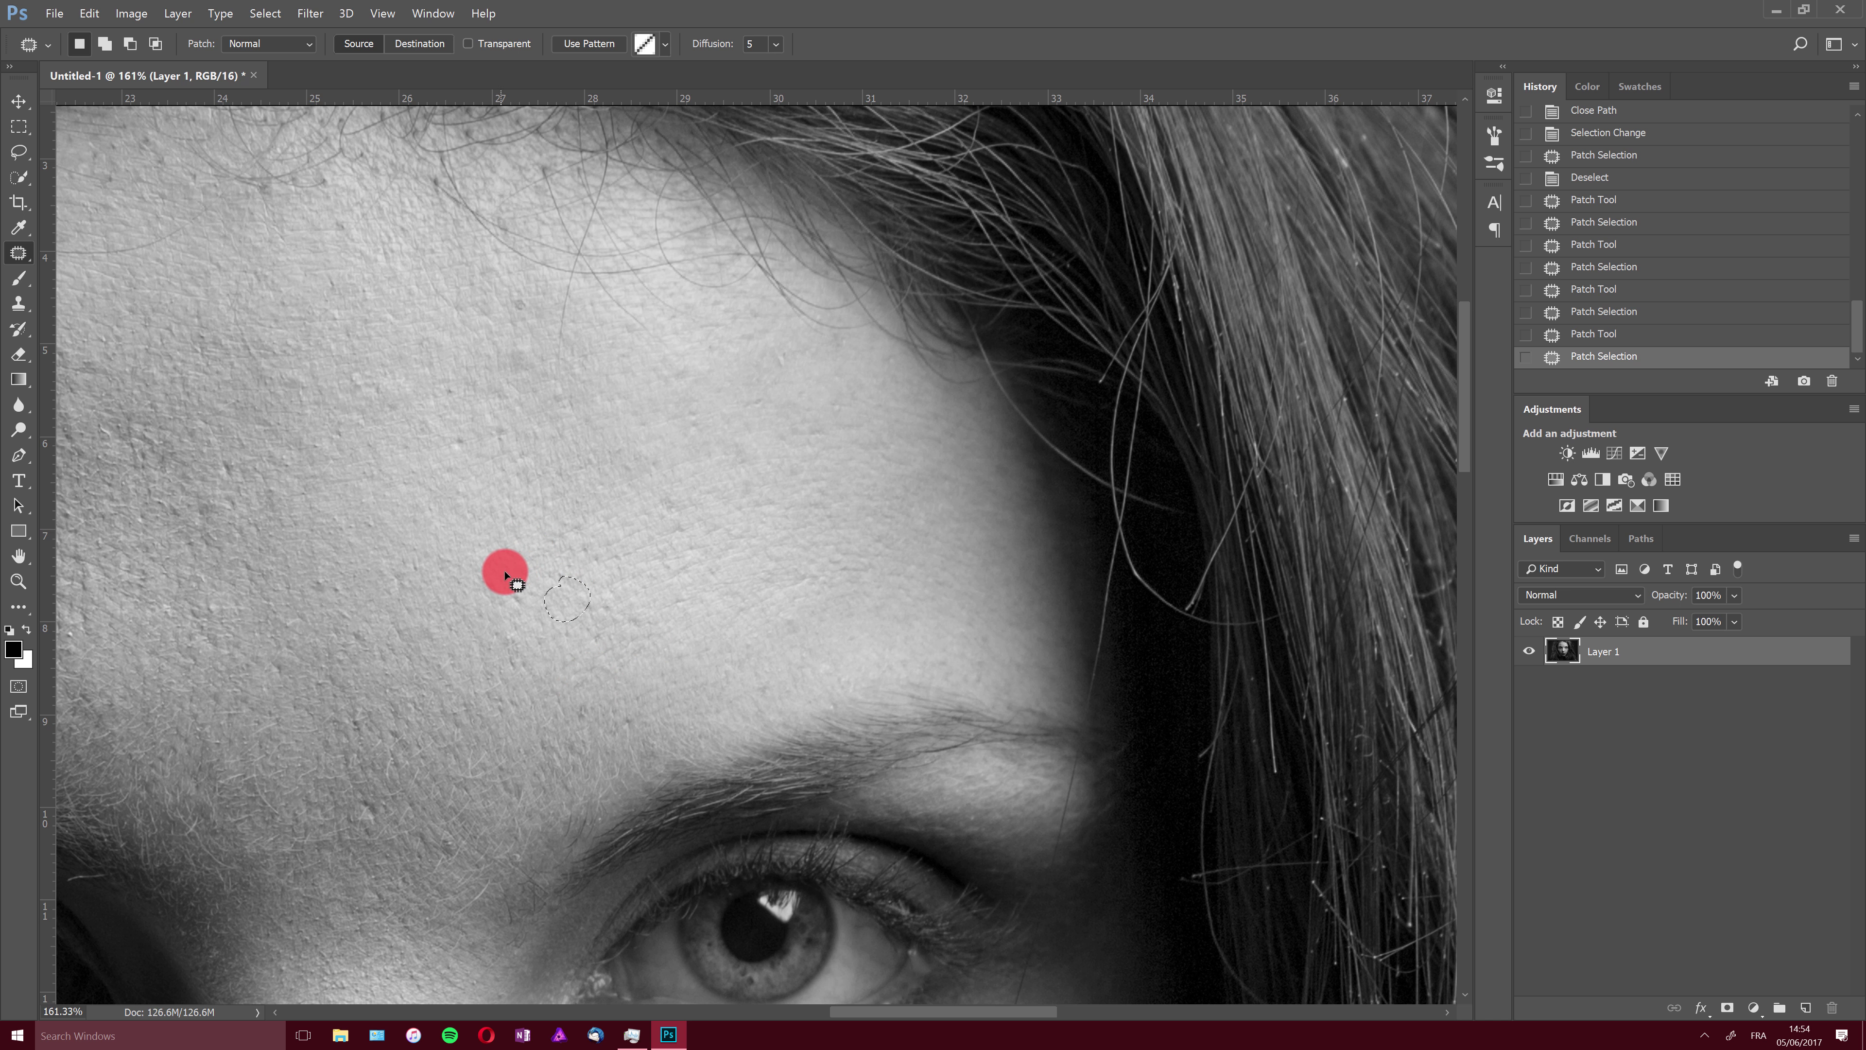
key("ctrl+d")
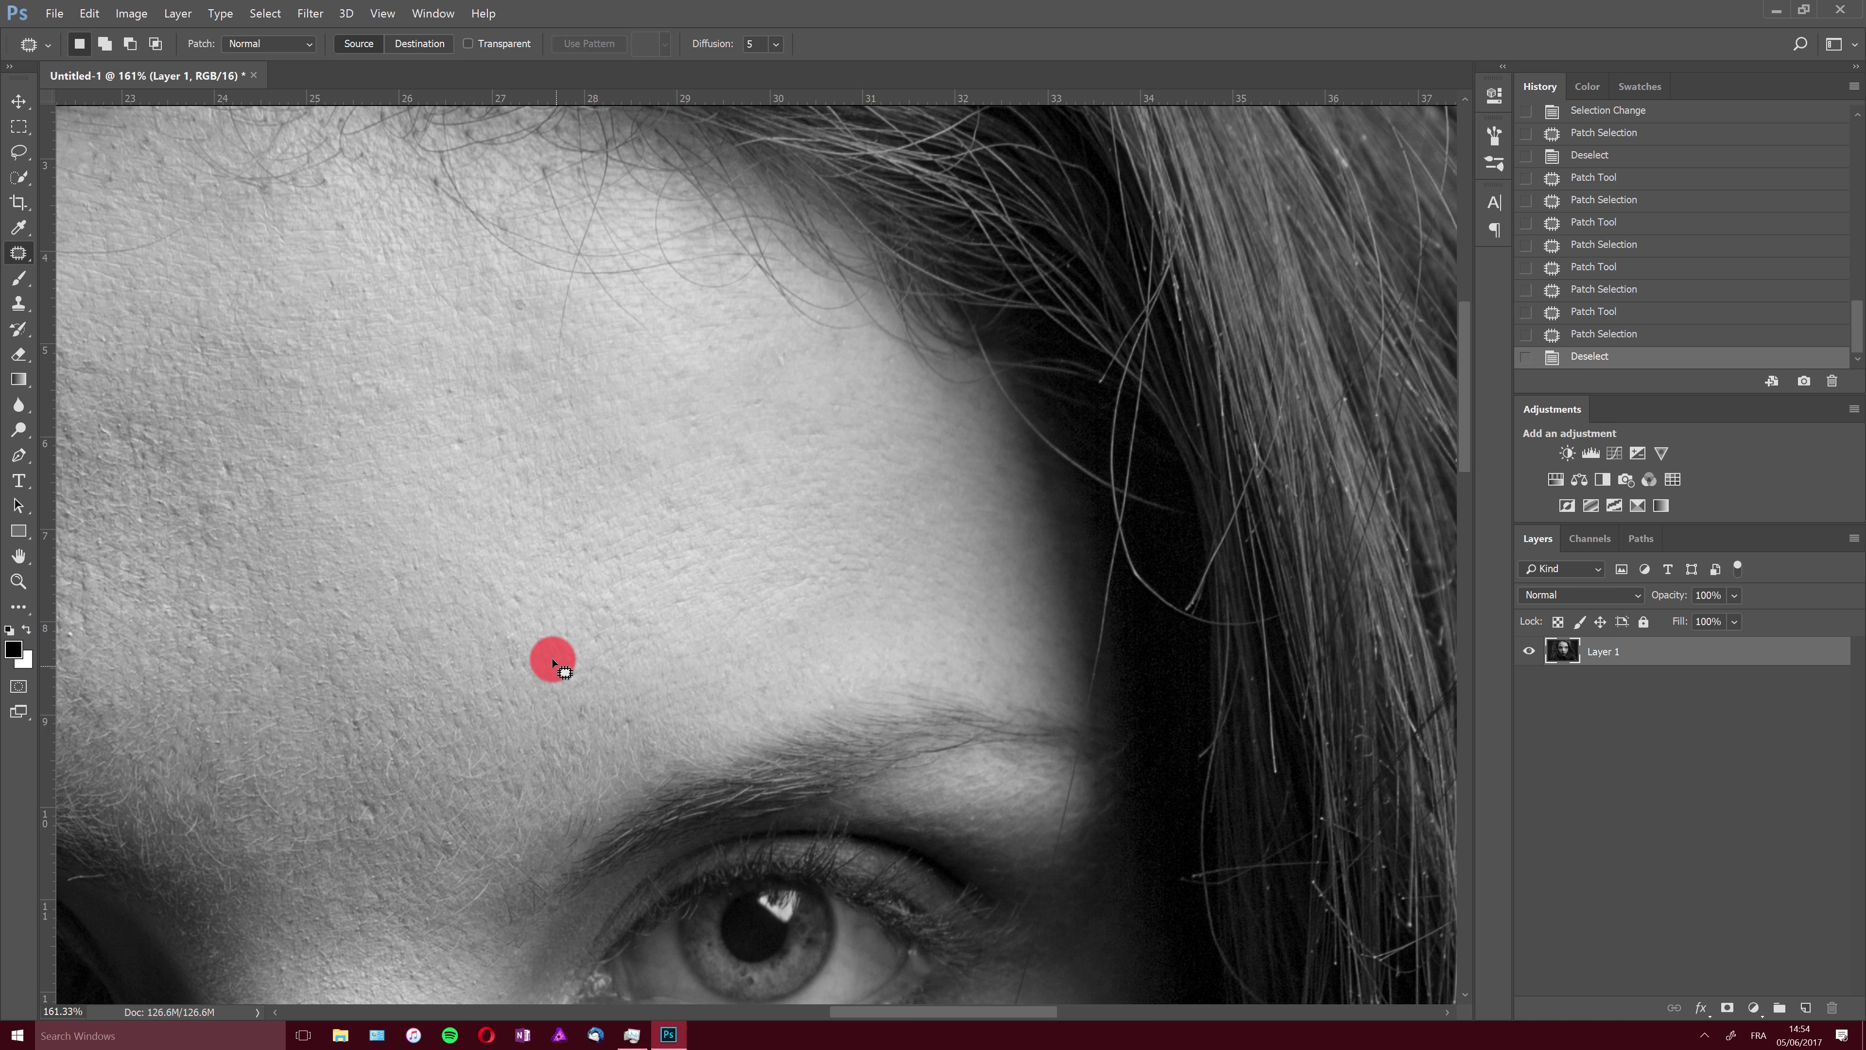
Step: Zoom out to 50% and centre the whole face to review the patched skin
key("z")
left_click(544, 604, "alt")
left_click(547, 642, "alt")
left_click(547, 642, "alt")
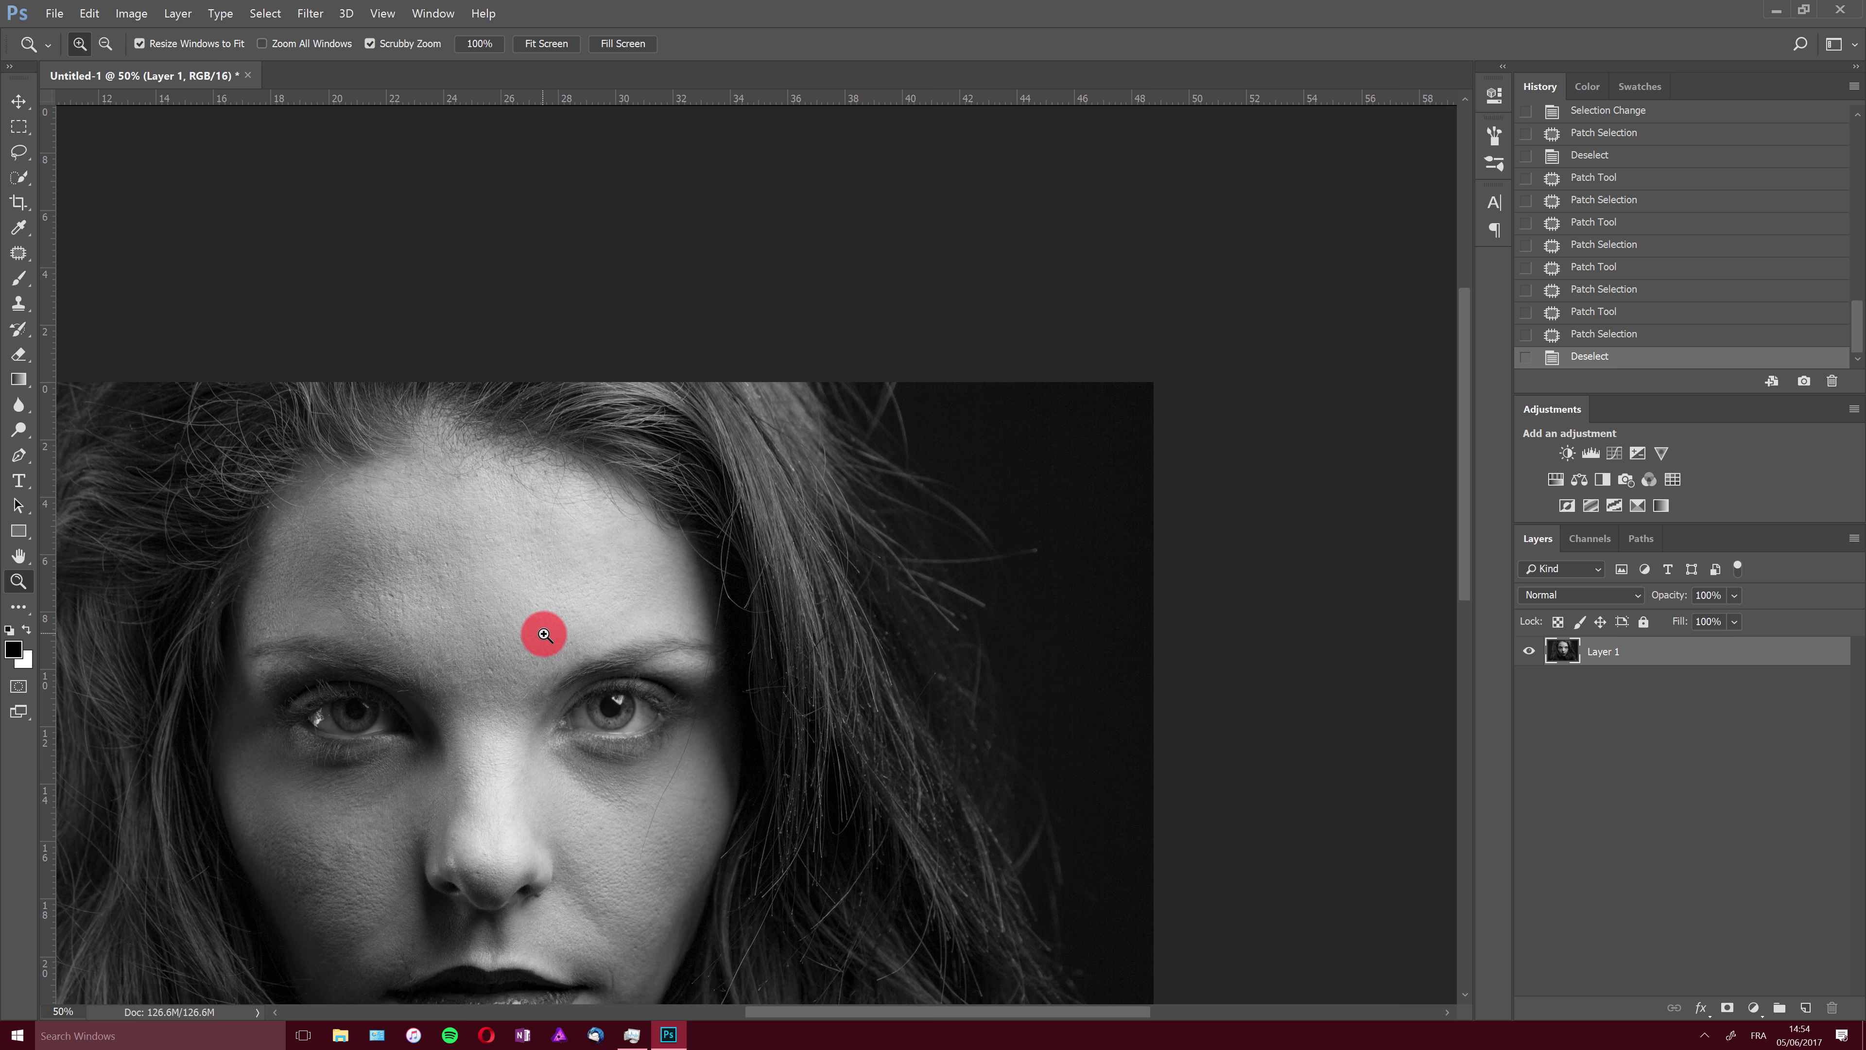
left_click_drag(554, 604, 803, 369)
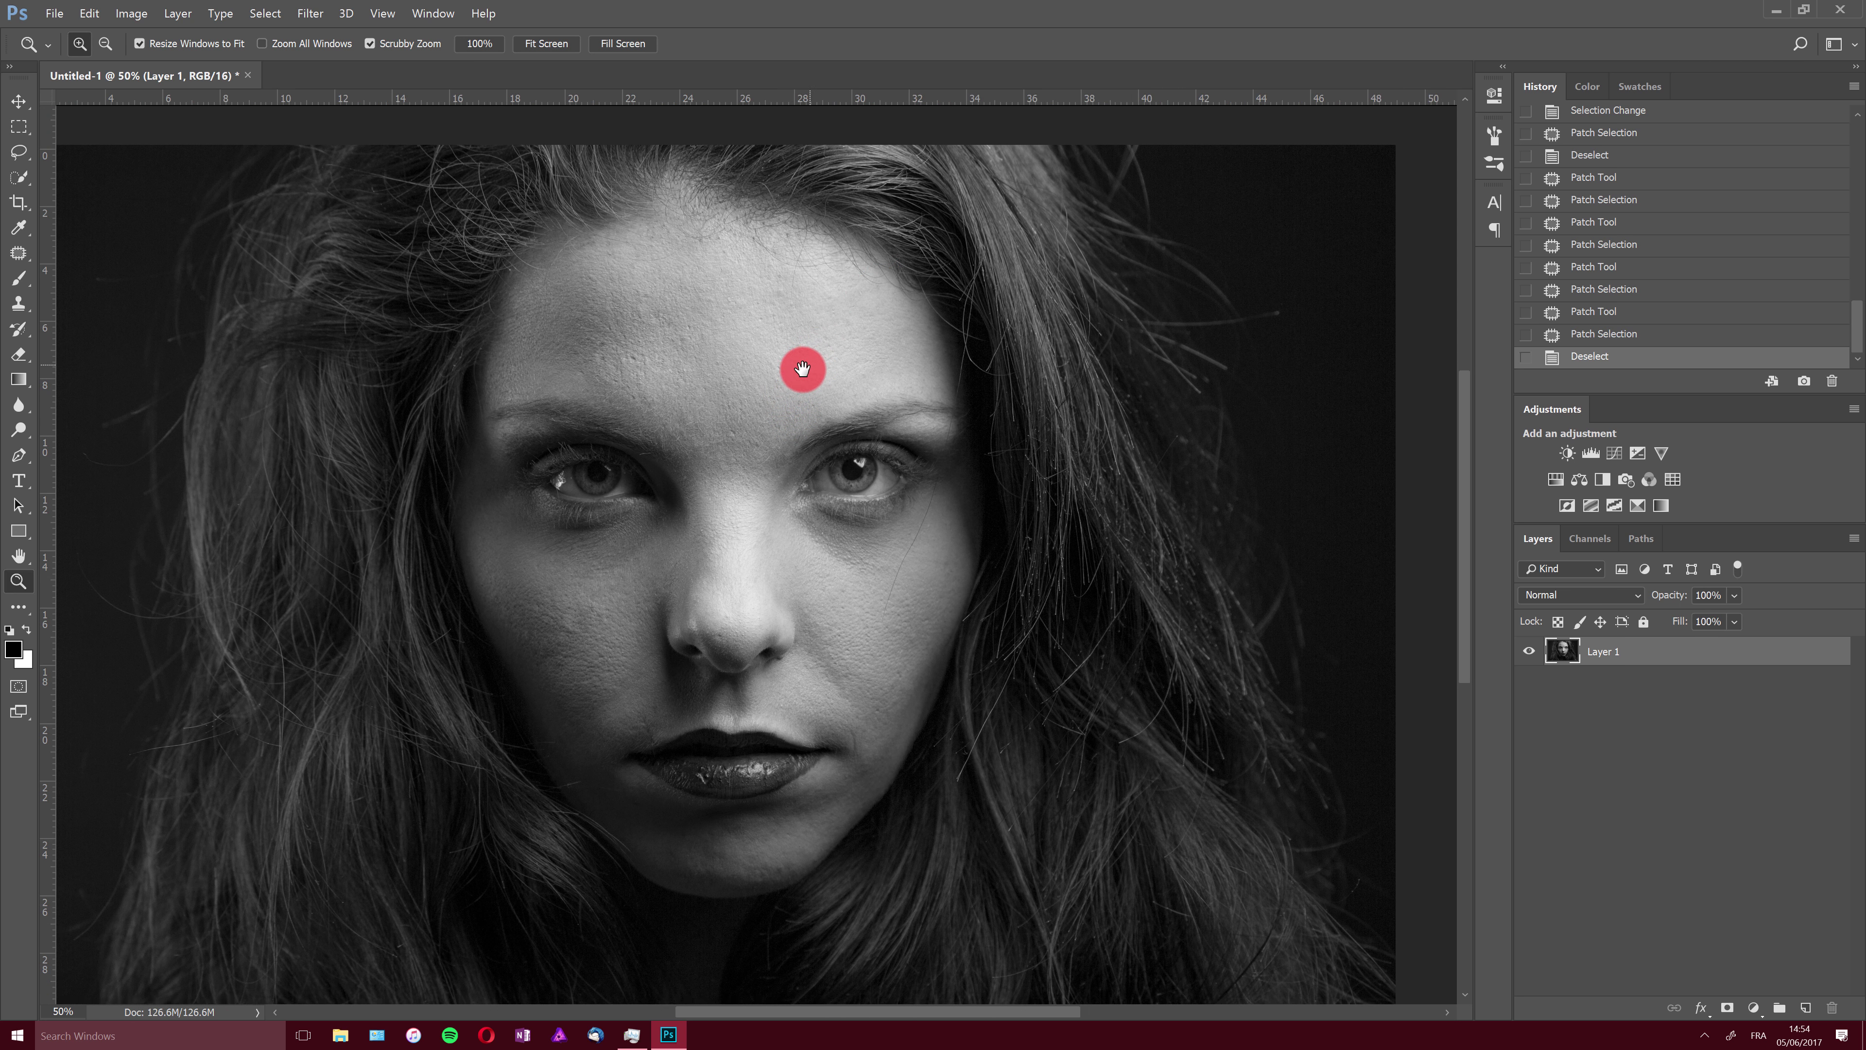